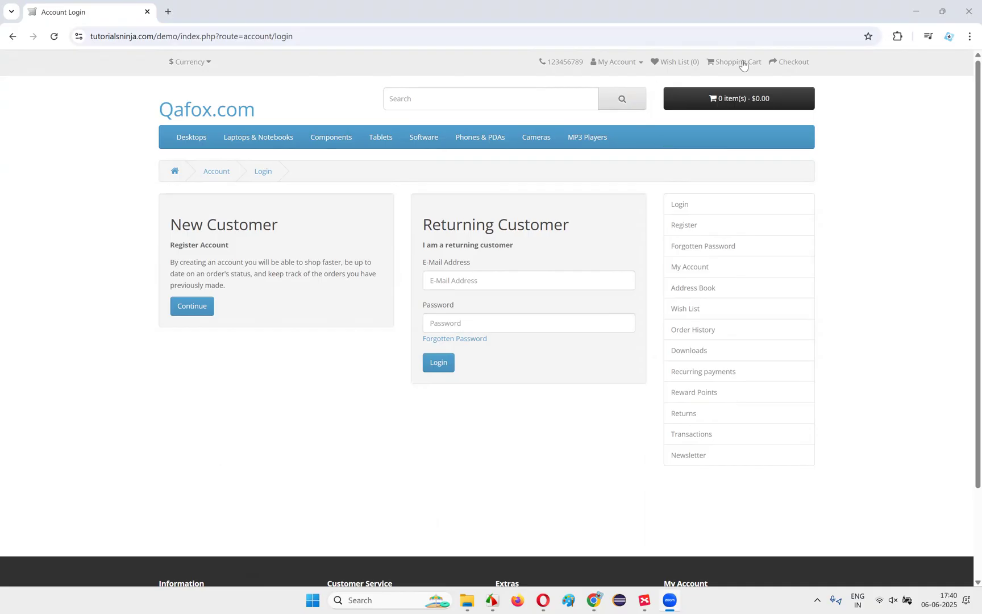
Expand the My Account options on the store's login page
click(620, 63)
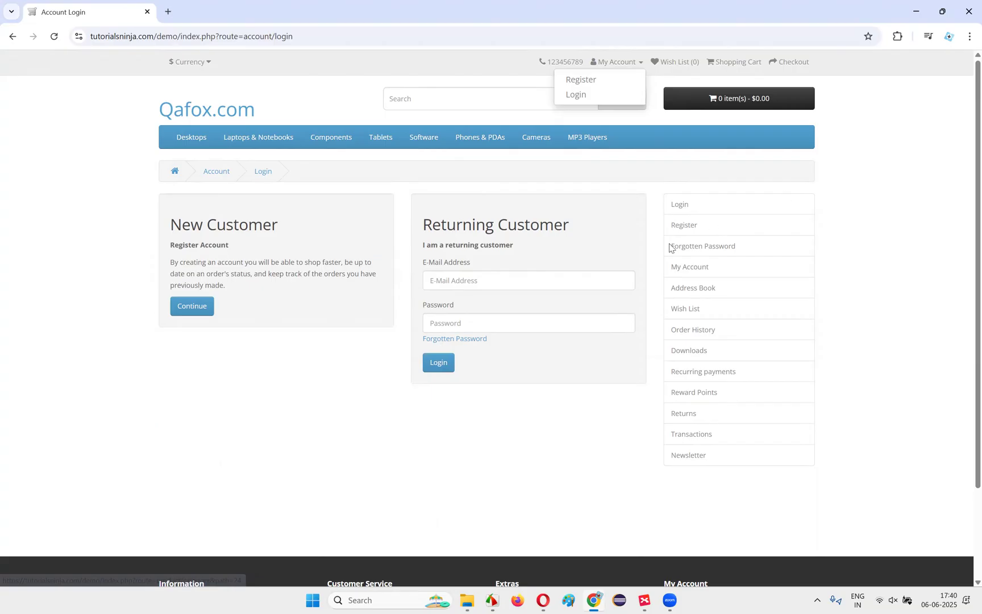
click(363, 601)
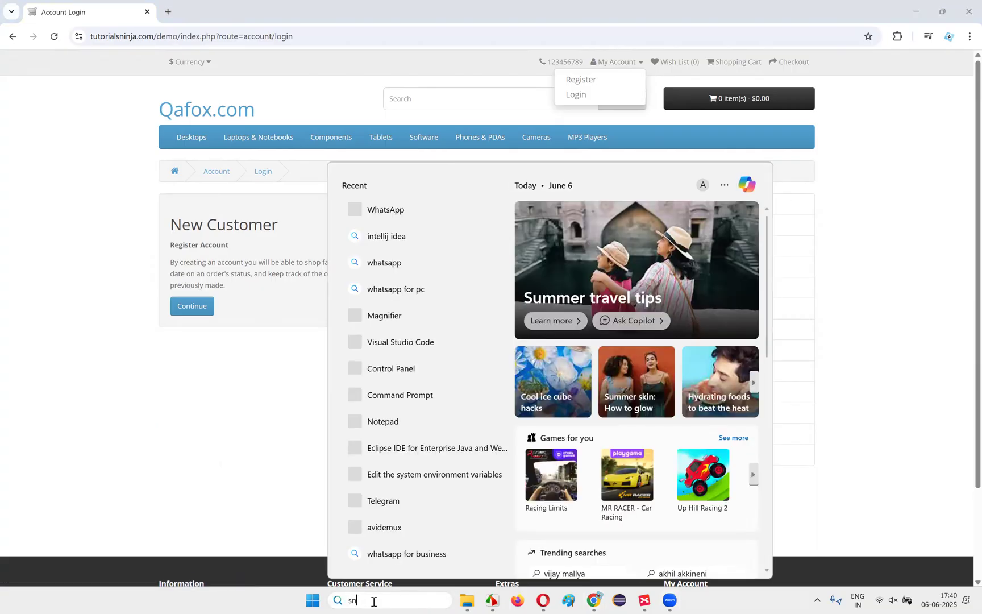
text(snip)
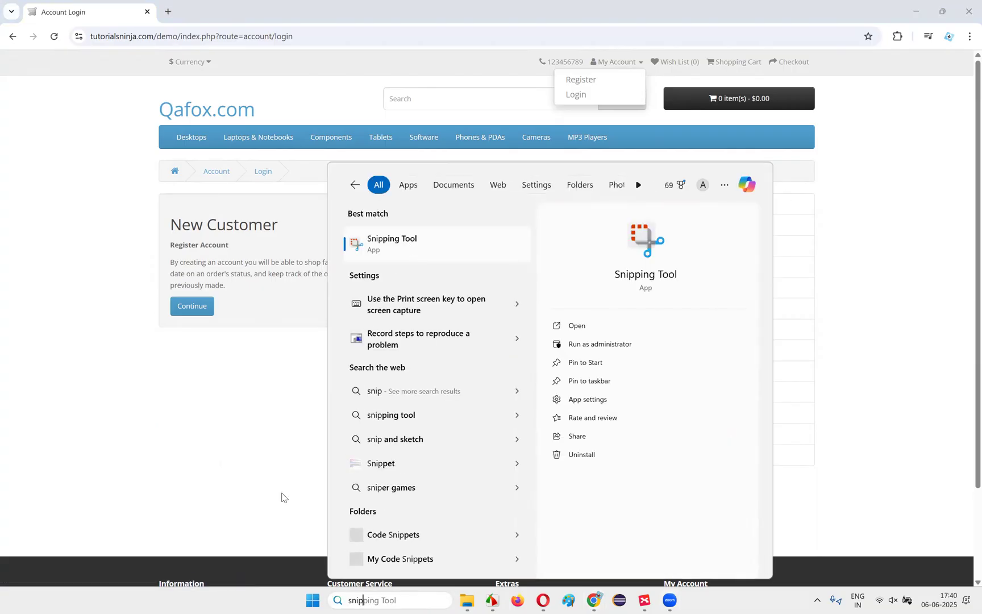
click(419, 249)
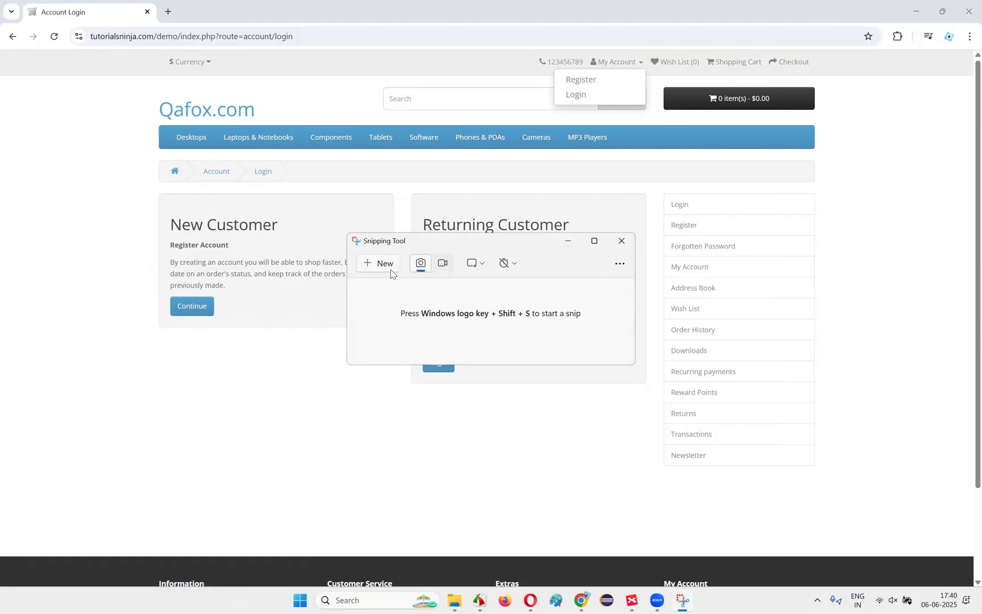
click(389, 270)
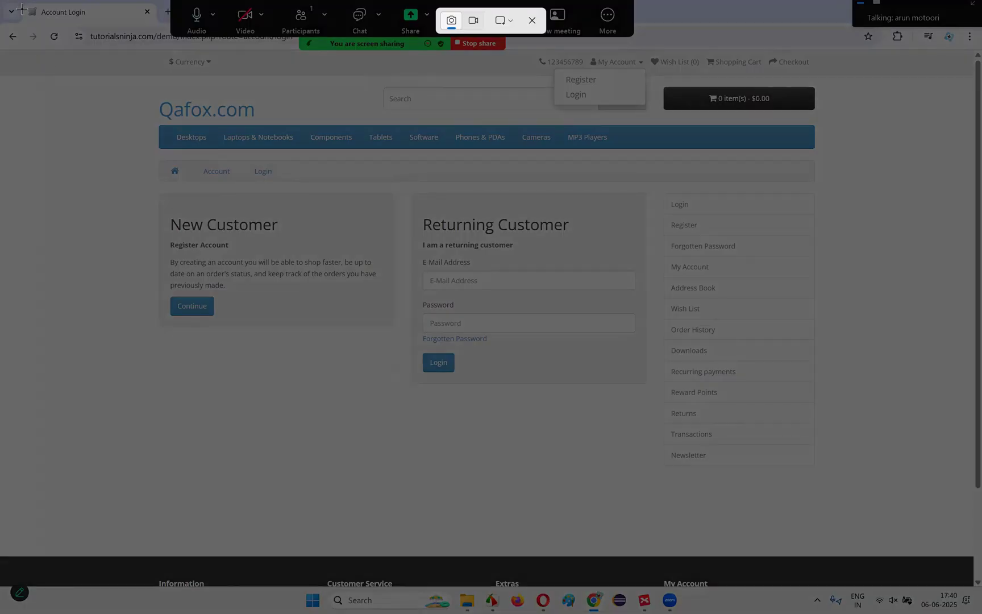
drag(21, 8, 852, 523)
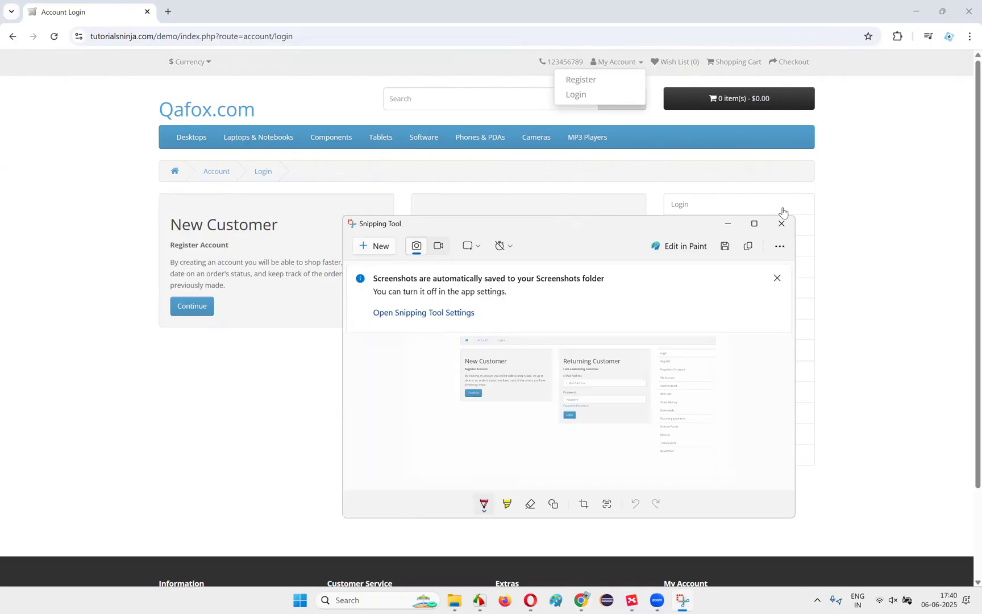
click(754, 223)
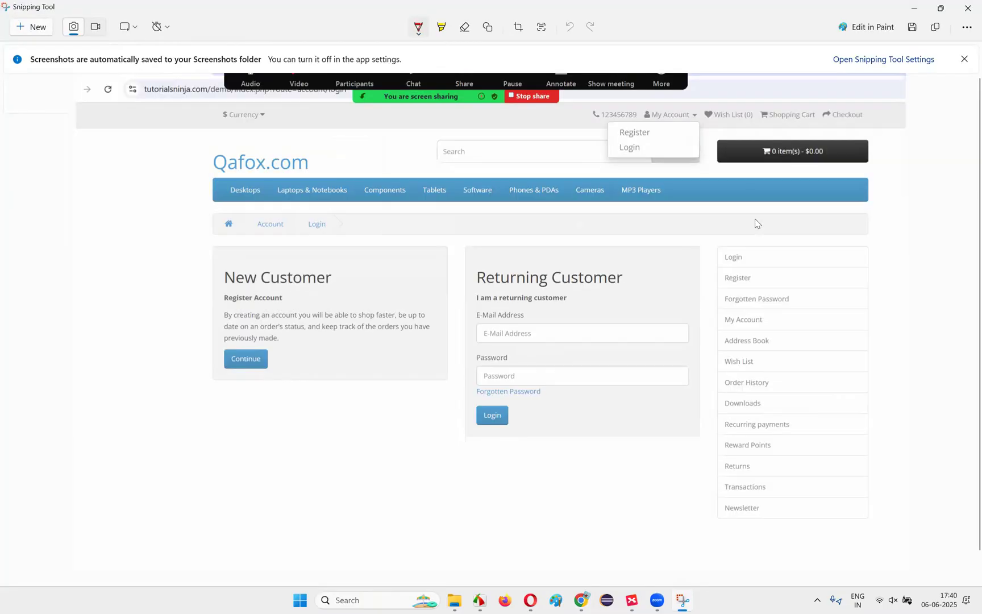
key(alt+F4)
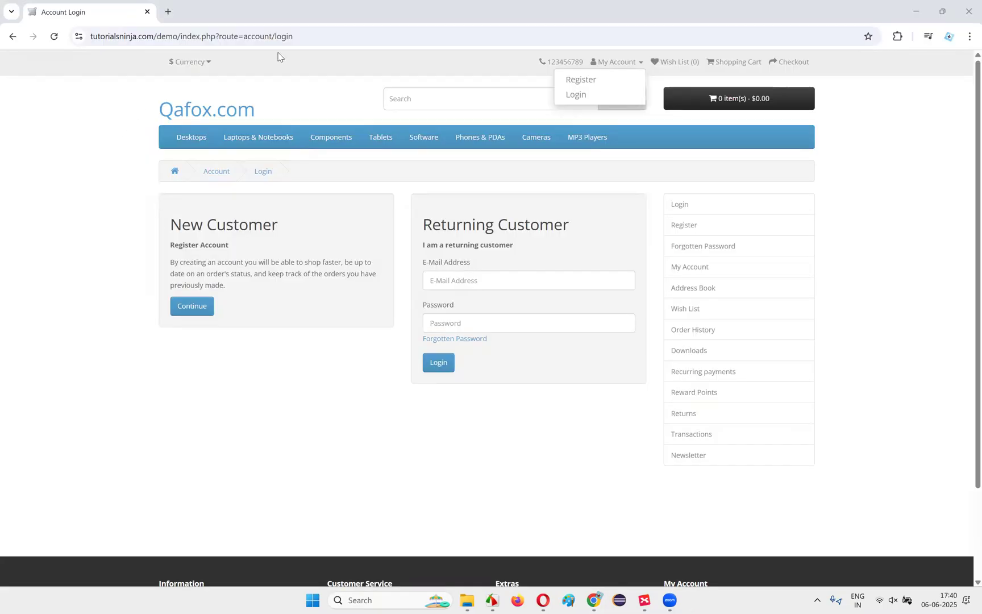
Open Snipping Tool, capture the login page with the My Account options expanded, and copy the screenshot
key(super+s)
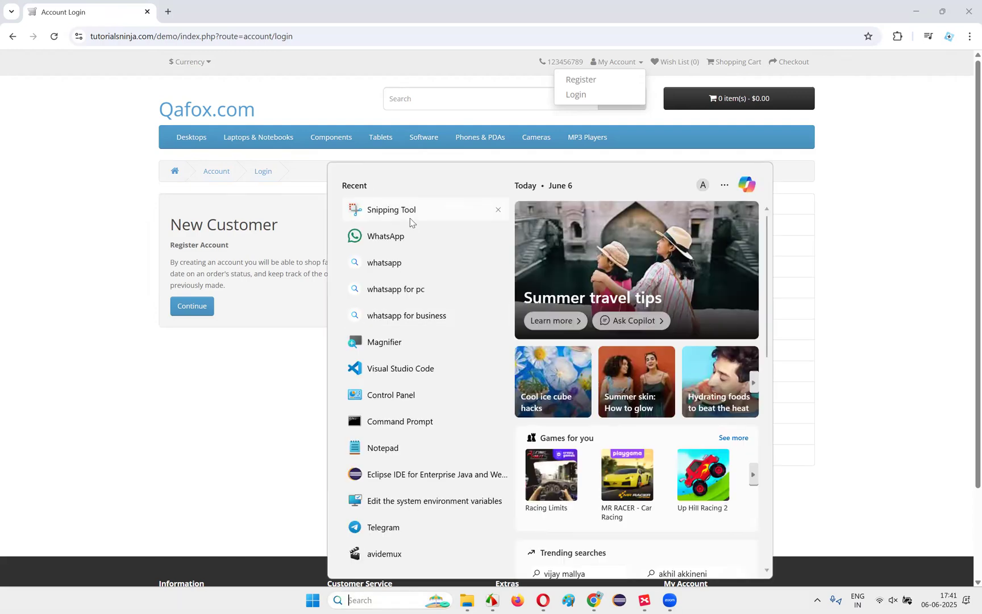
key(Escape)
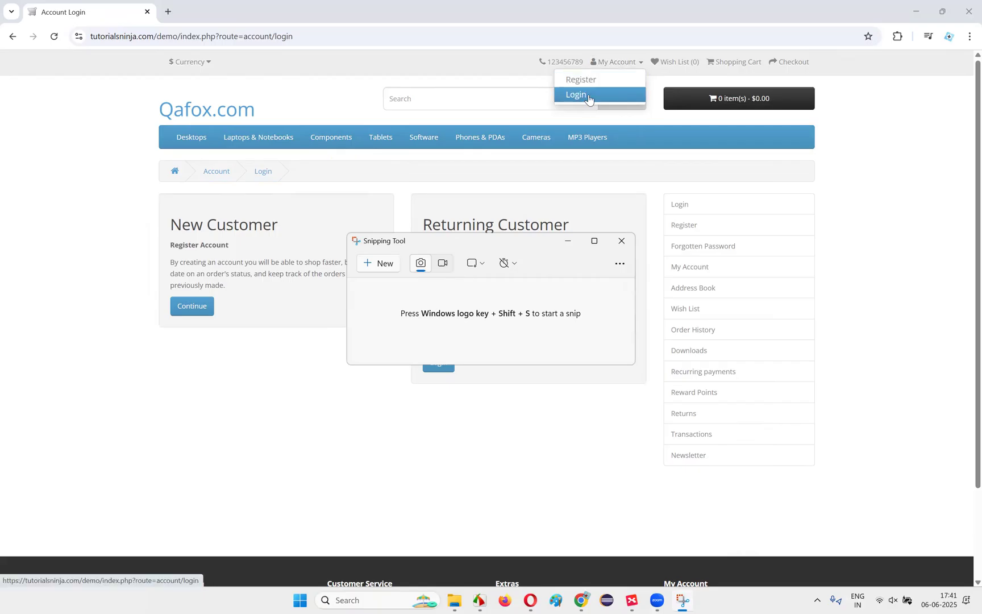
click(388, 265)
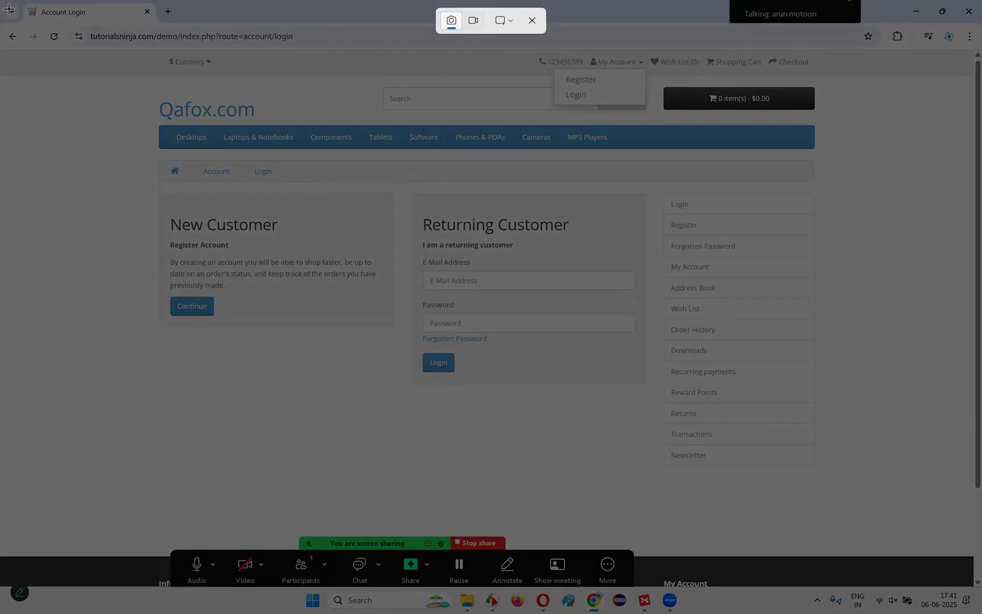
drag(8, 0, 833, 498)
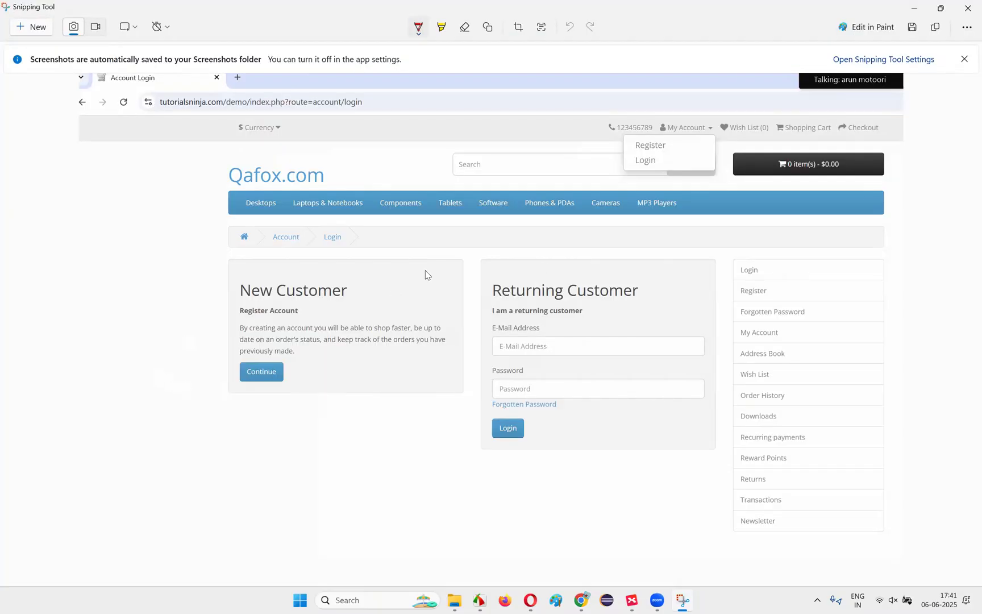
scroll(451, 281, down, 2)
scroll(458, 275, up, 3)
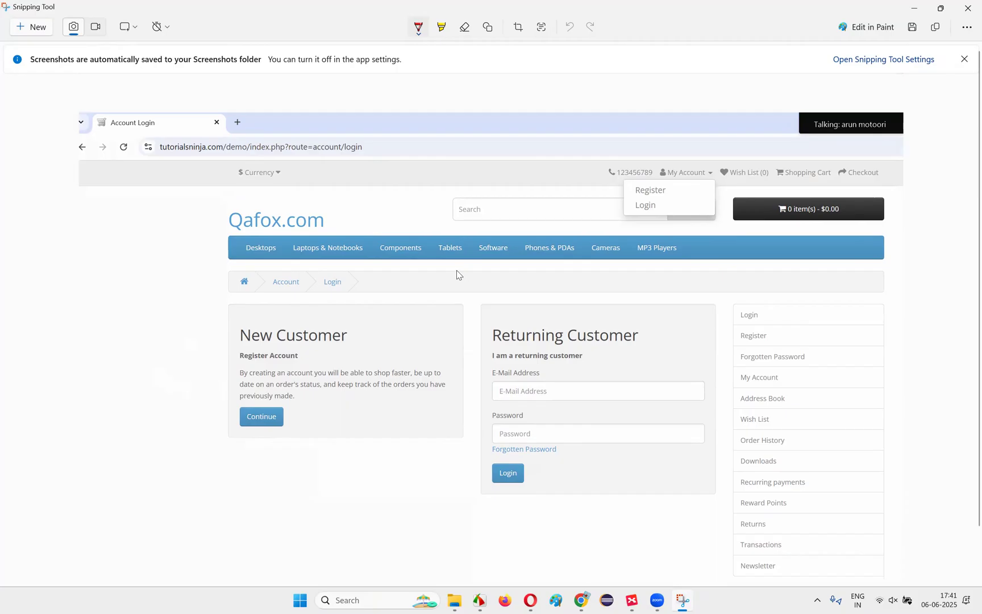
click(936, 31)
click(935, 28)
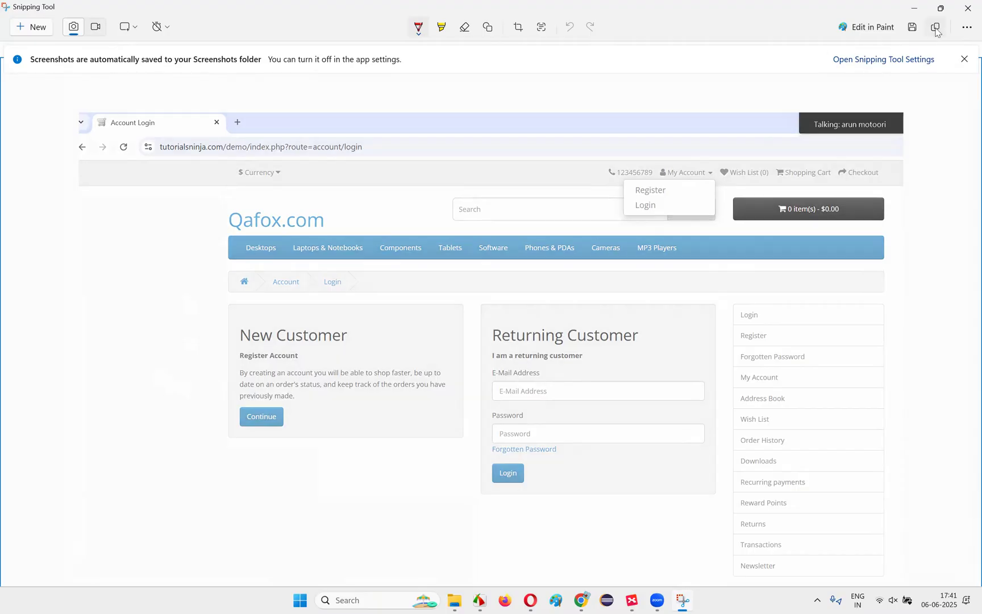
Open ChatGPT in a new Chrome tab and paste the login page screenshot into the prompt
click(581, 601)
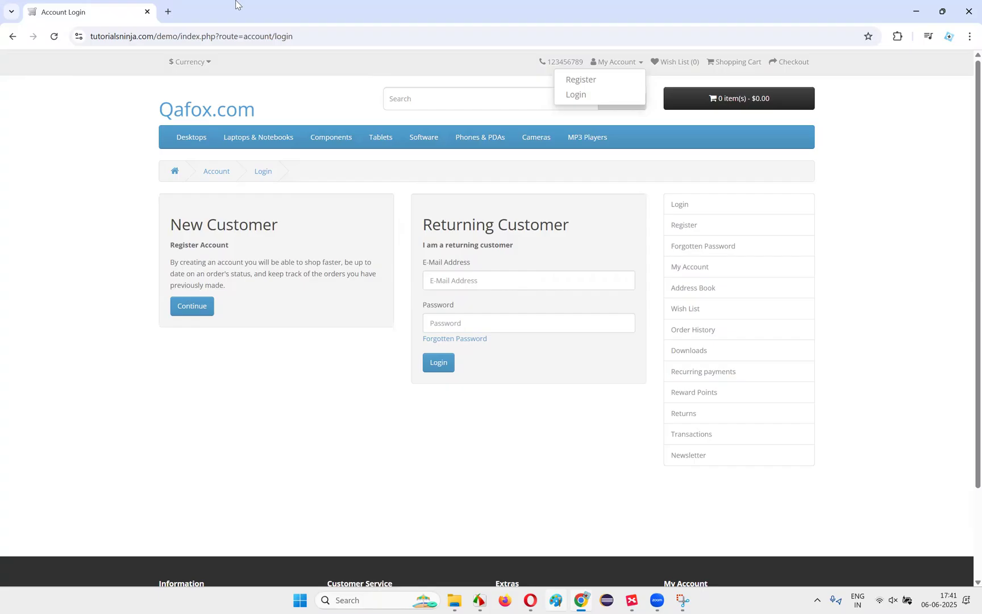
click(168, 11)
text(chat)
key(Return)
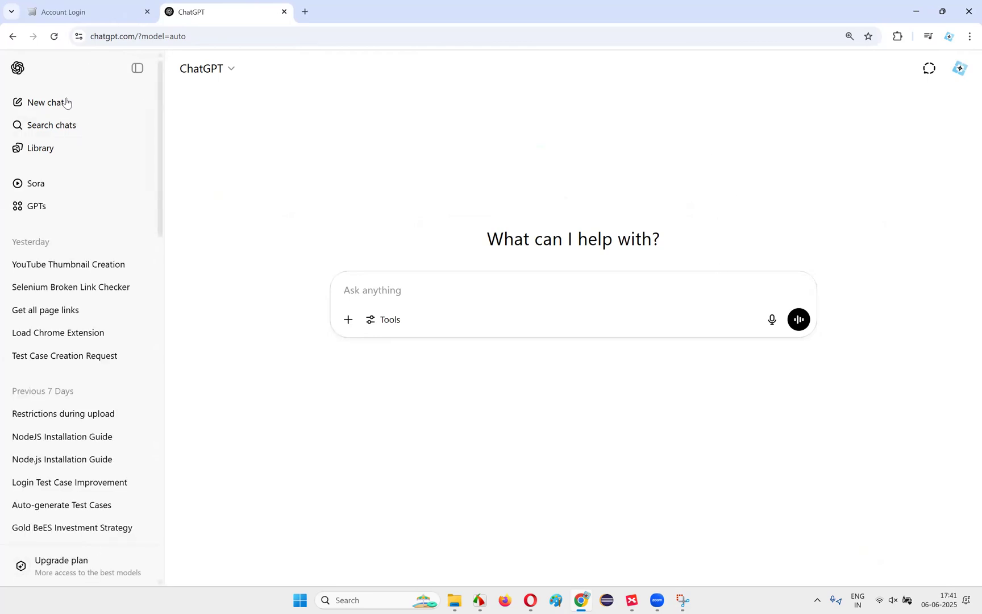
click(390, 291)
key(ctrl+v)
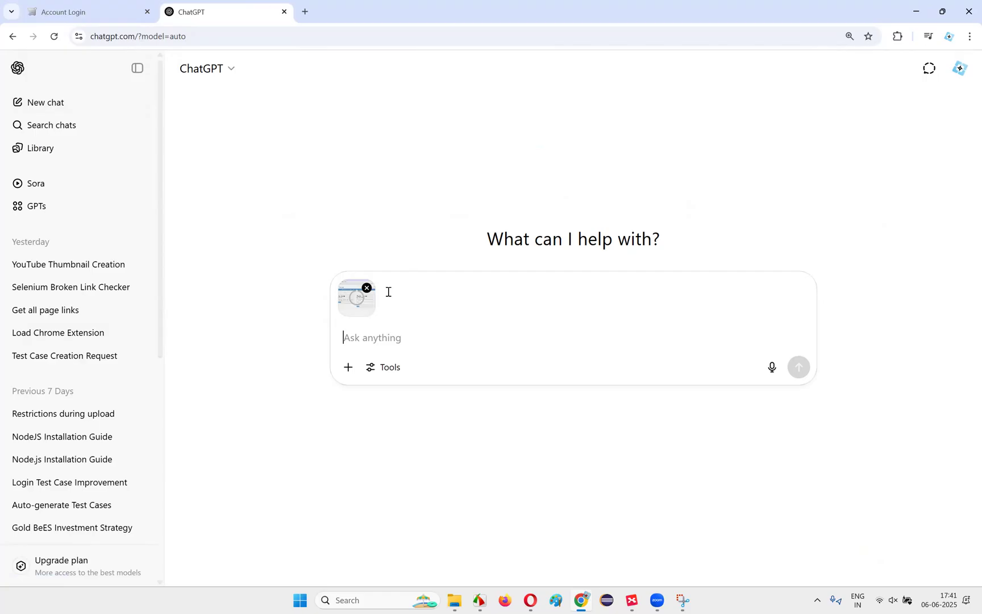
click(682, 601)
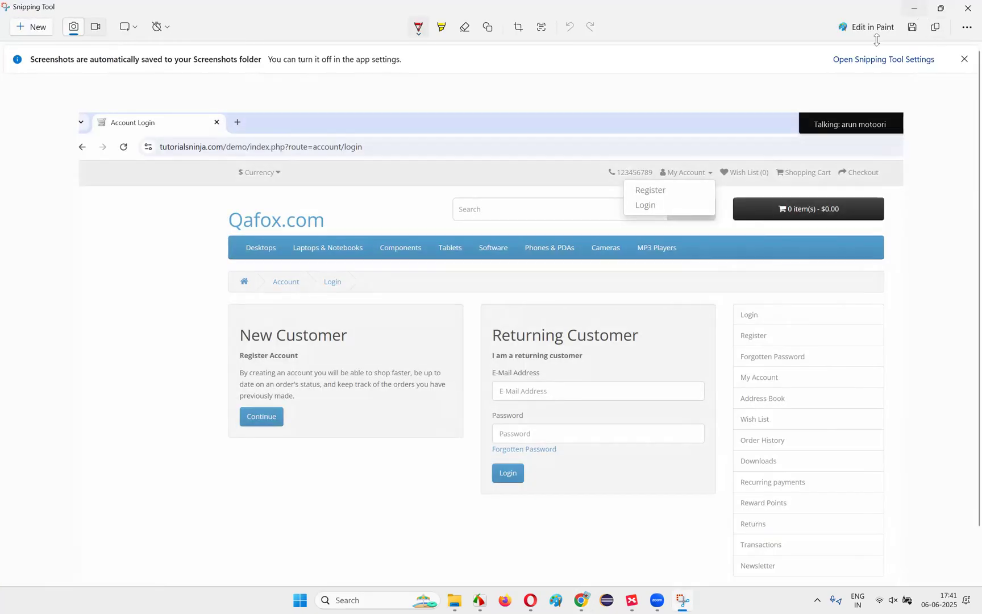
key(alt+Tab)
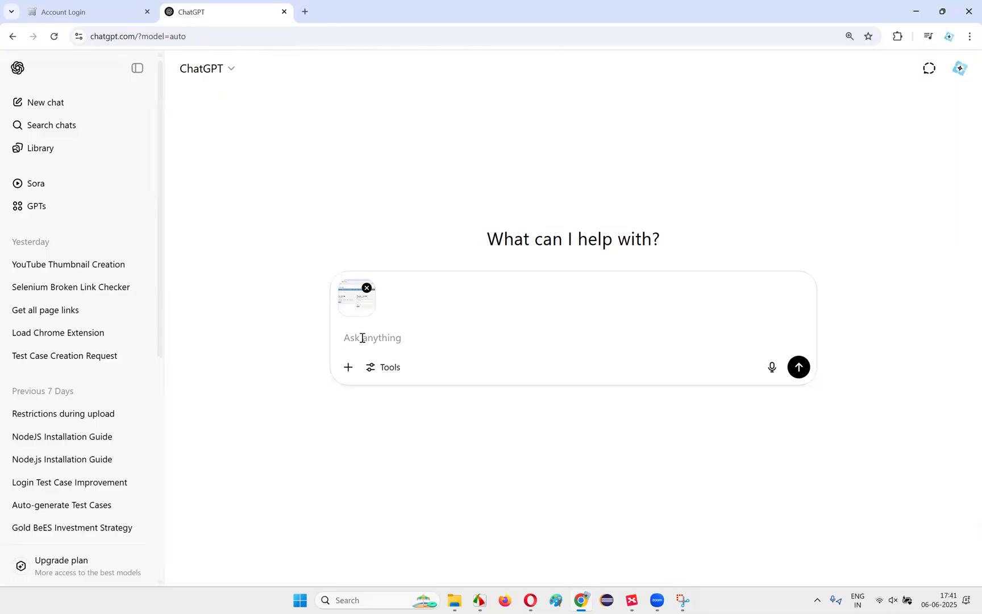
Submit the prompt "Create positive and negatives test cases for the login functionality which is available in this screenshot" and hide the sidebar
text(Create )
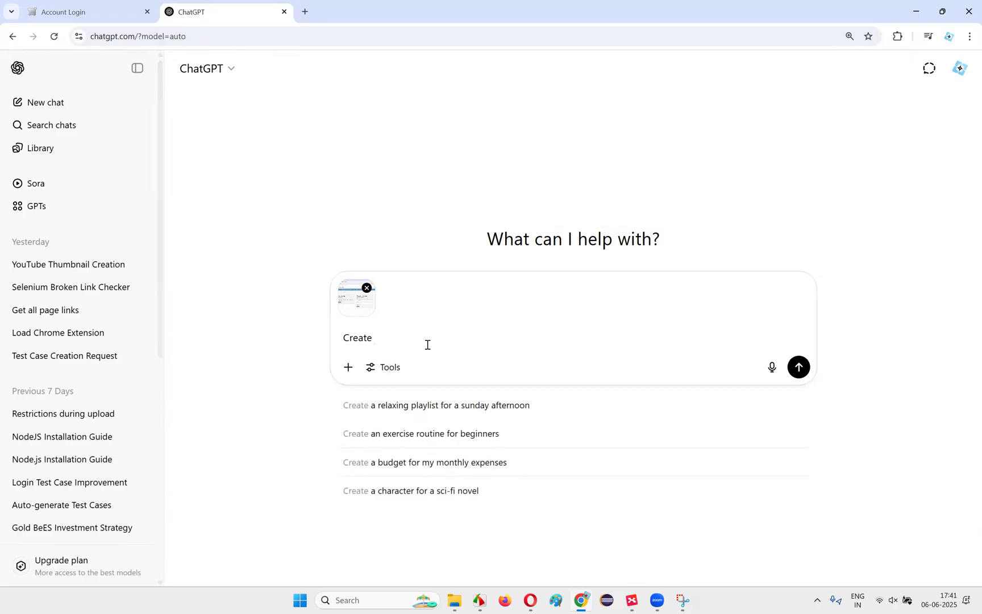
text(positive and n)
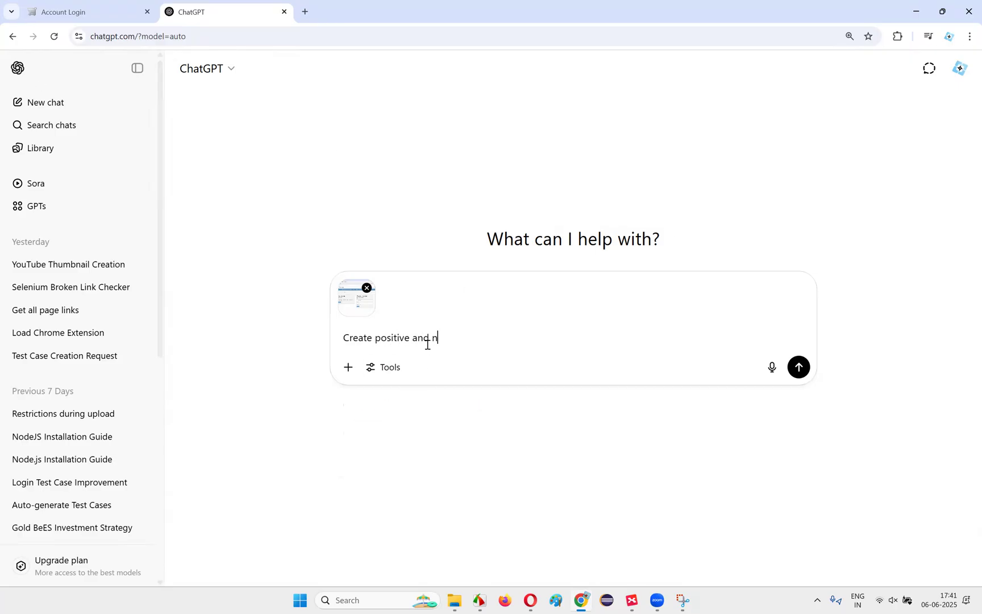
text(egatives test cases for the )
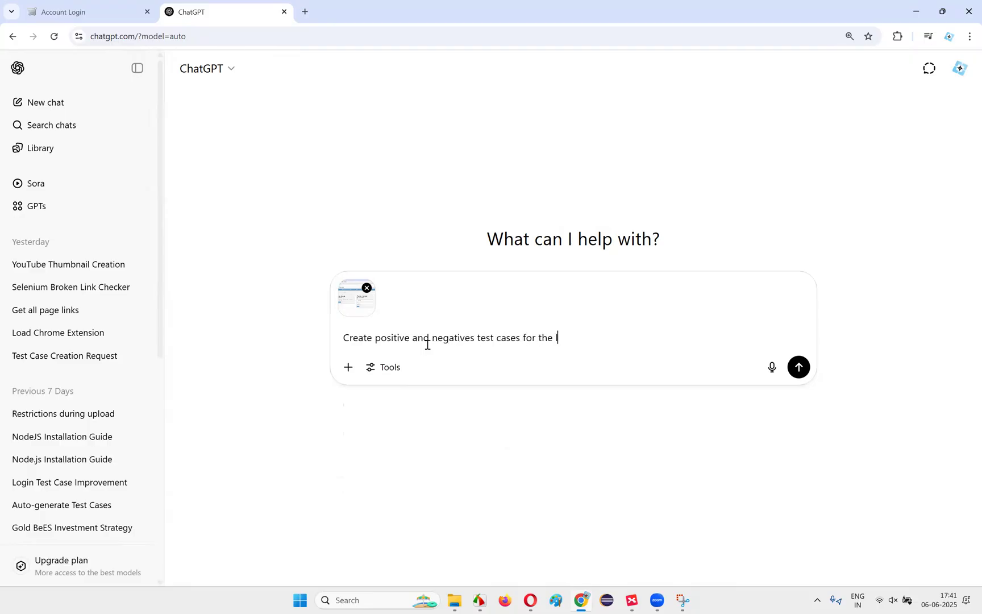
text(login functionality which is)
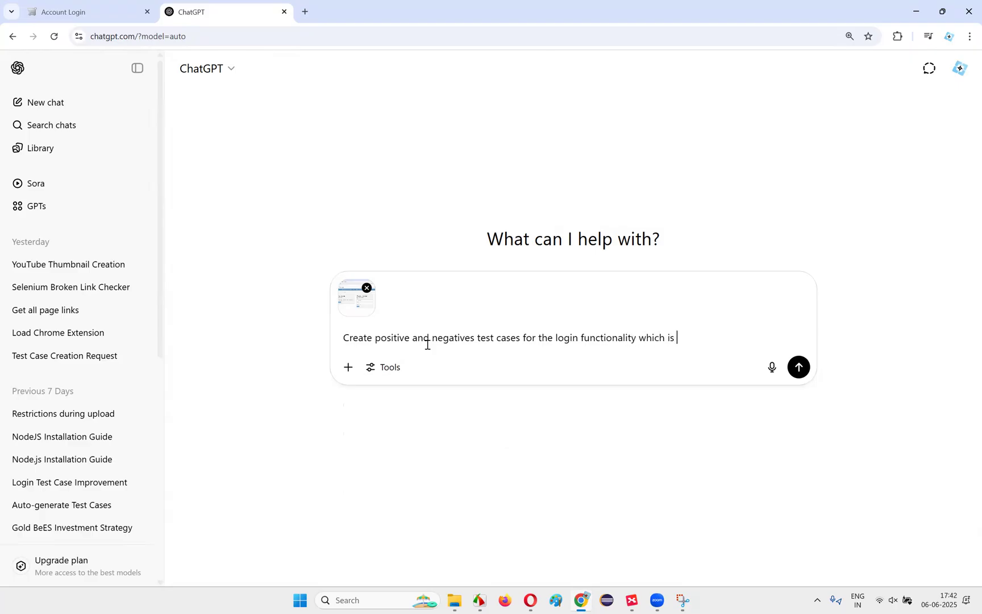
text( available in the )
text(shot)
key(BackSpace)
key(BackSpace)
key(BackSpace)
key(BackSpace)
key(BackSpace)
key(BackSpace)
text(eenshot)
key(BackSpace)
key(BackSpace)
key(BackSpace)
key(BackSpace)
text(shot)
drag(431, 338, 743, 337)
click(741, 337)
drag(640, 335, 805, 336)
click(804, 336)
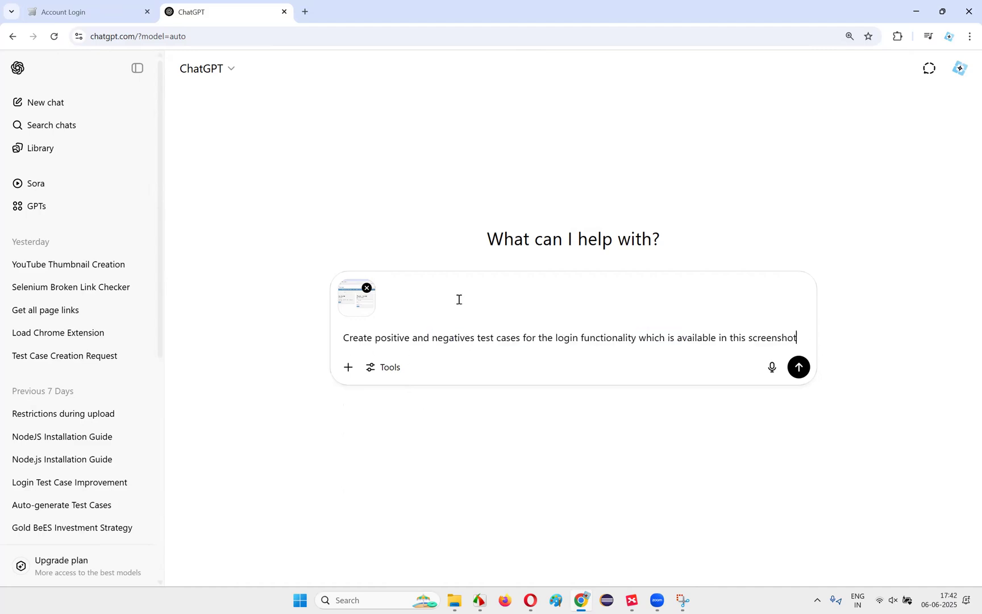
key(Return)
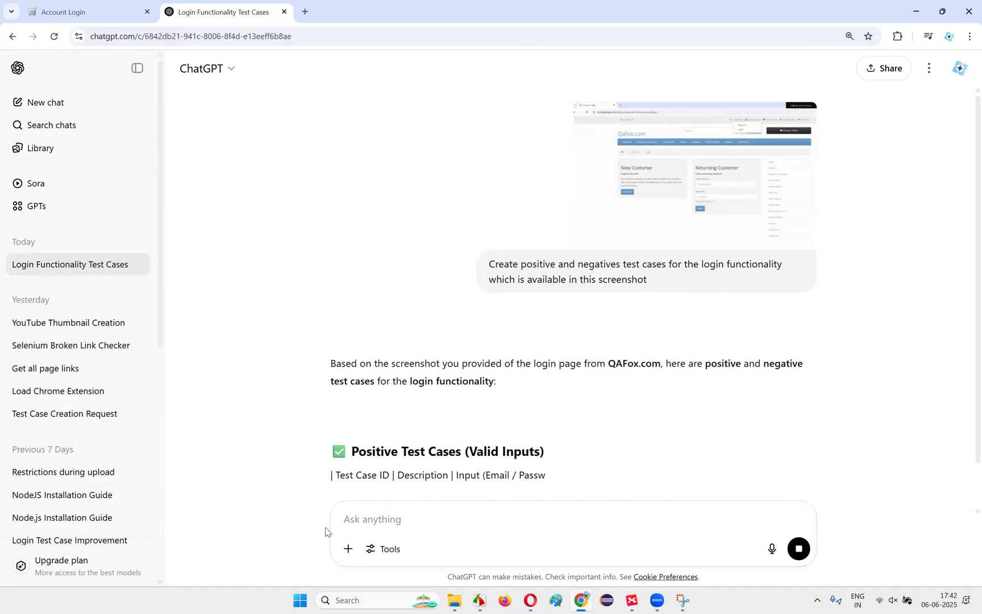
click(137, 68)
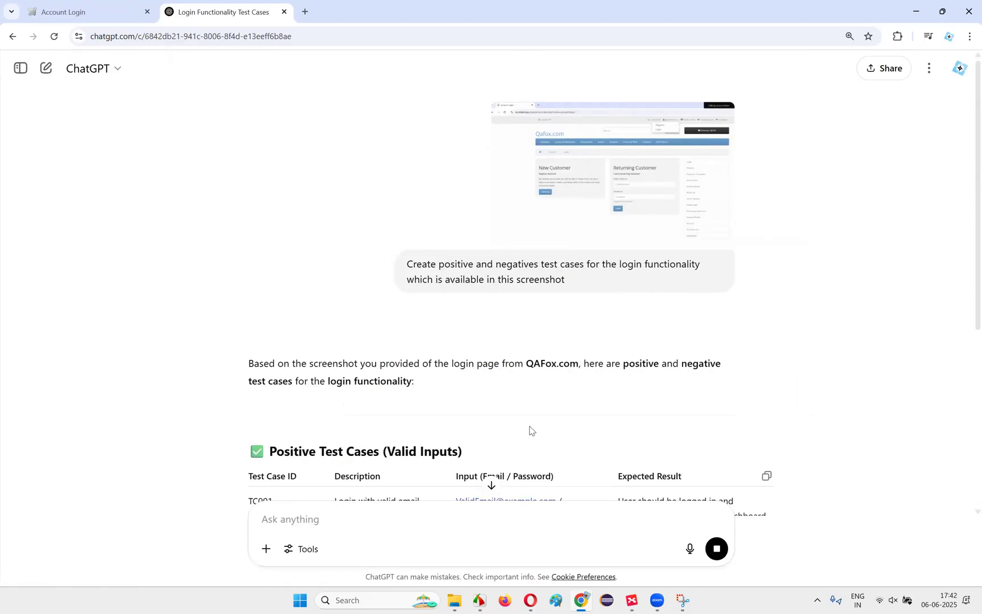
Read the introduction of the generated answer above the test case tables
scroll(483, 420, down, 3)
drag(403, 192, 484, 210)
click(484, 210)
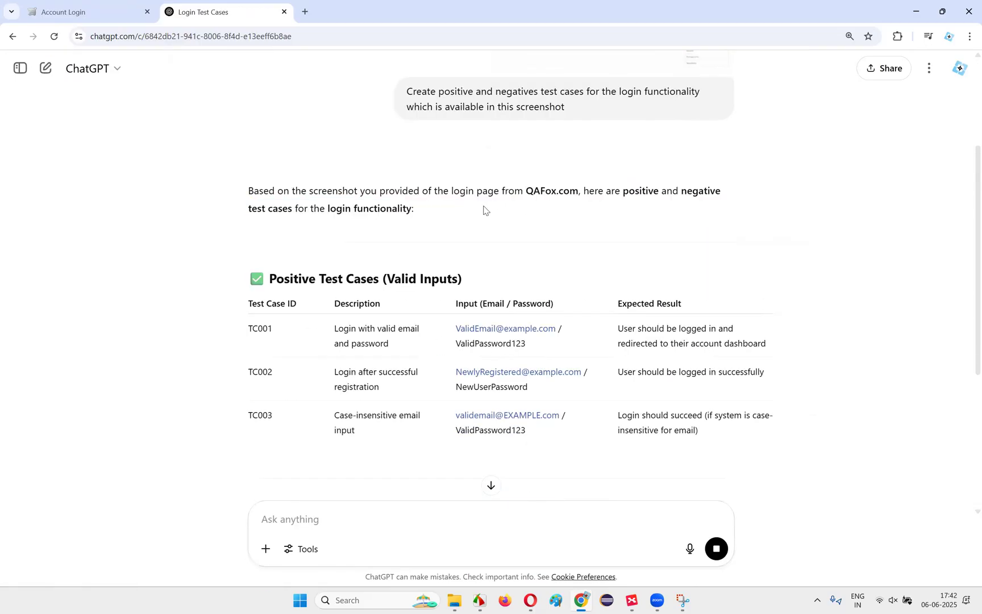
drag(430, 194, 577, 212)
drag(526, 191, 686, 217)
drag(611, 192, 734, 208)
click(373, 207)
drag(274, 208, 517, 199)
click(518, 201)
scroll(517, 206, down, 1)
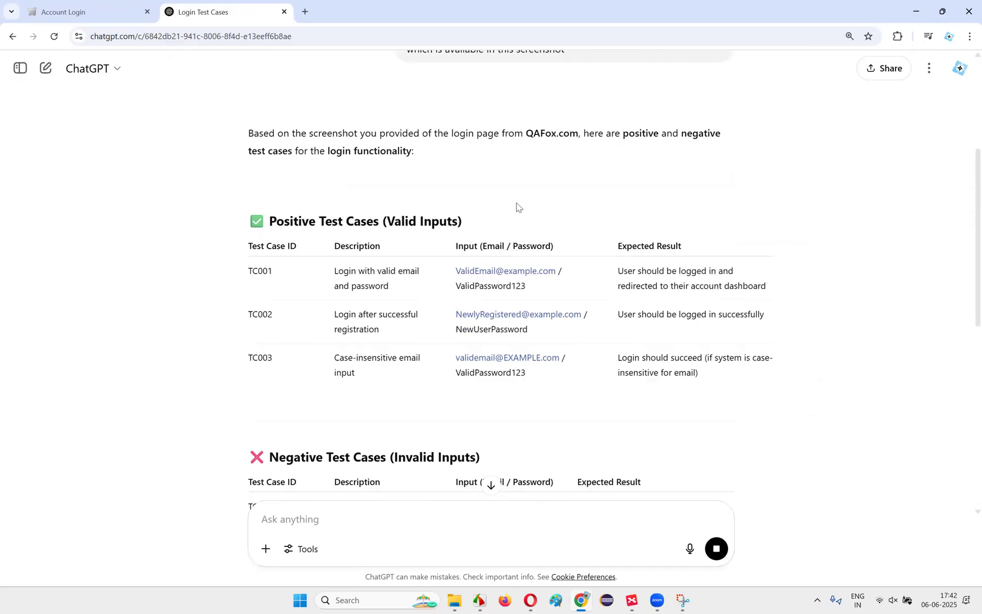
Review the descriptions and expected results of the positive test cases TC001 to TC003
drag(335, 270, 409, 285)
drag(342, 285, 391, 287)
click(355, 269)
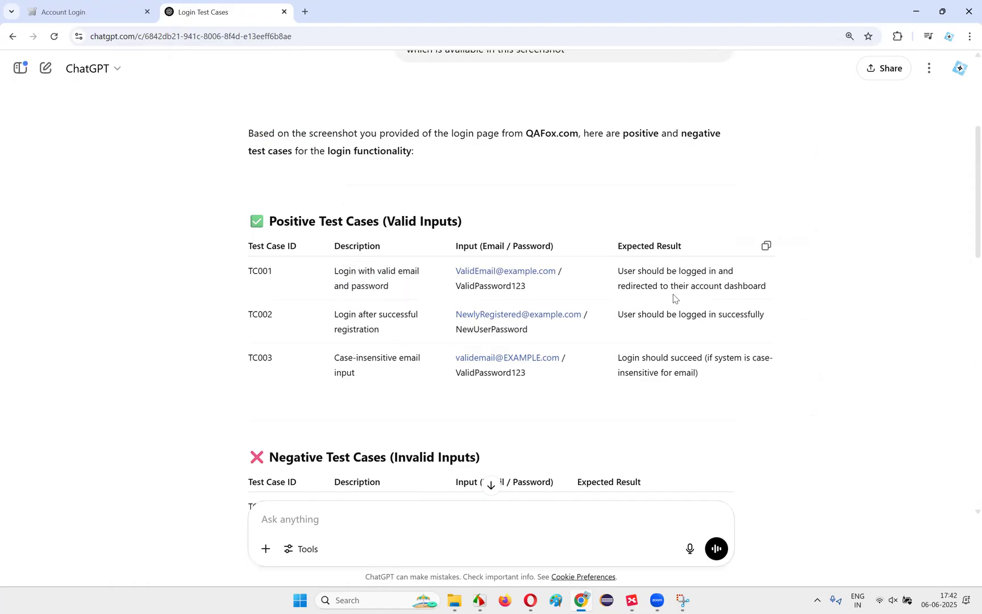
drag(673, 298, 639, 272)
drag(331, 318, 396, 331)
click(396, 330)
drag(627, 312, 639, 301)
click(404, 334)
drag(346, 312, 400, 334)
click(400, 334)
drag(337, 359, 406, 381)
click(406, 382)
drag(336, 355, 400, 380)
click(401, 381)
Review the descriptions of the negative test cases TC004 to TC012 and skim the whole answer back to the original prompt
scroll(437, 366, down, 4)
scroll(396, 270, up, 3)
scroll(430, 281, down, 3)
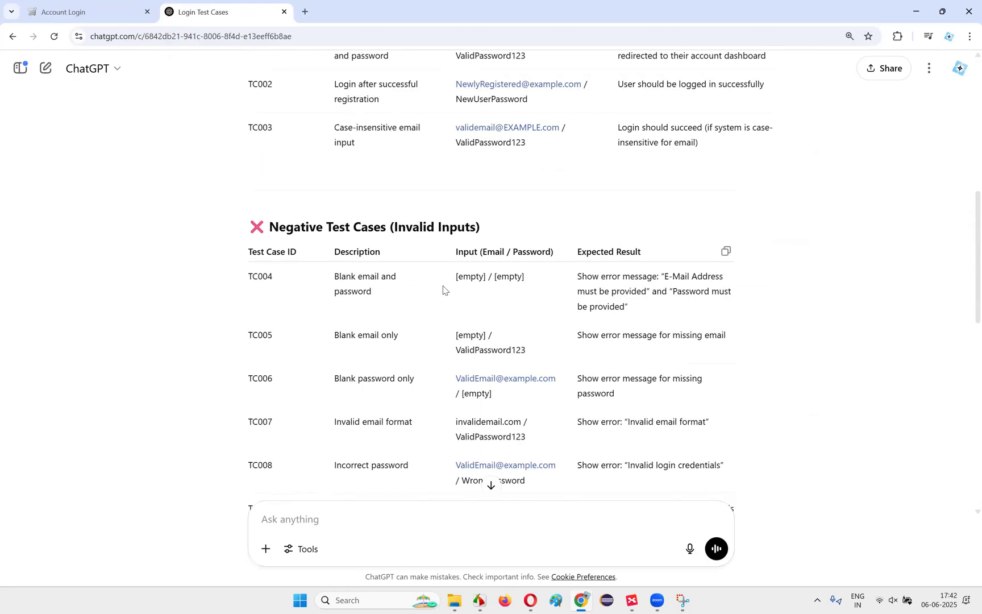
drag(272, 229, 478, 222)
click(478, 223)
scroll(469, 228, down, 1)
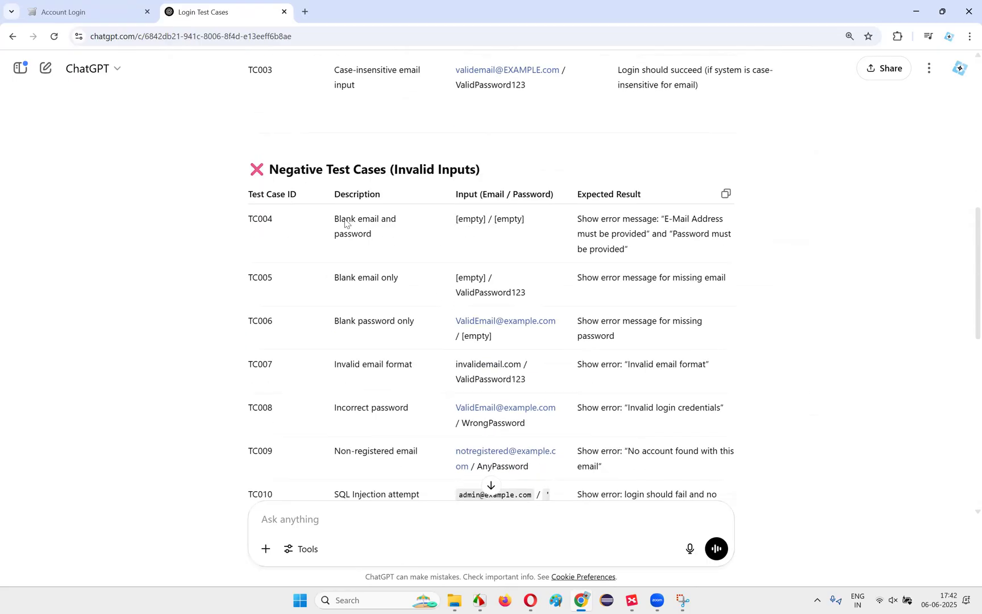
drag(335, 220, 379, 234)
click(383, 237)
drag(338, 279, 397, 281)
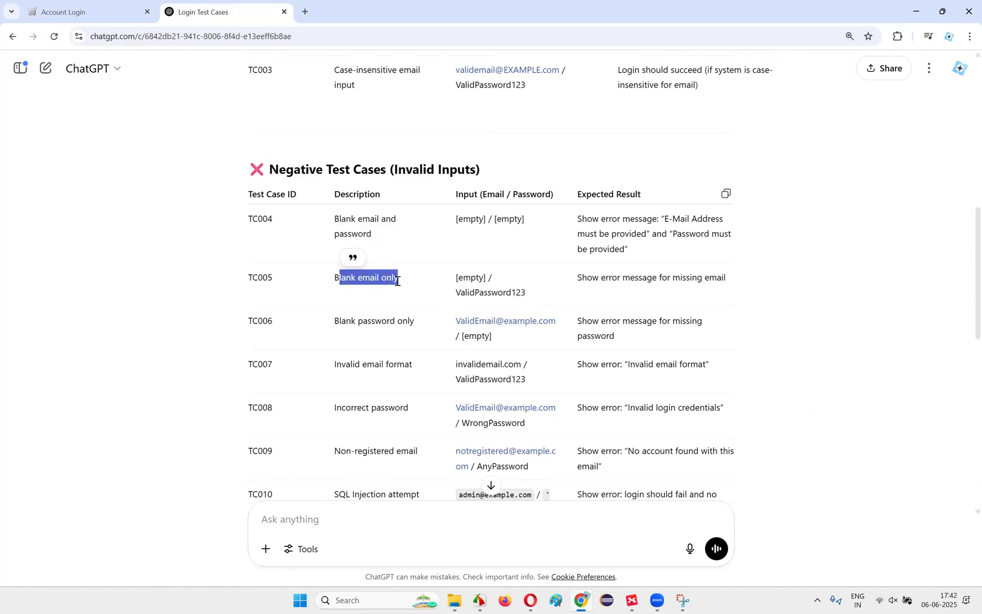
triple_click(344, 325)
click(427, 330)
drag(334, 367, 411, 369)
scroll(340, 362, down, 1)
drag(335, 354, 408, 354)
scroll(407, 361, down, 2)
drag(337, 278, 429, 288)
click(429, 288)
drag(338, 324, 433, 325)
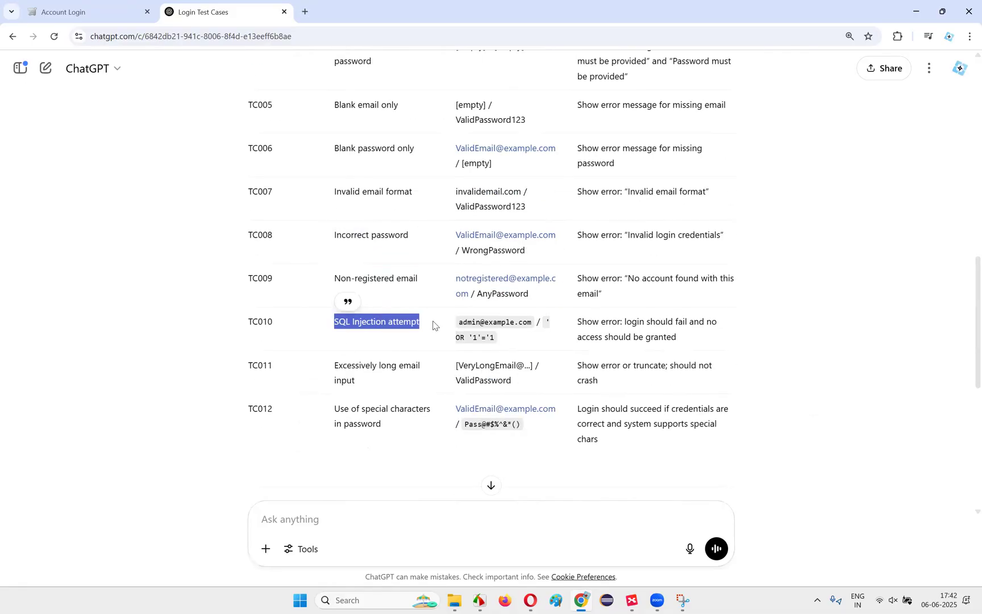
drag(340, 366, 384, 390)
click(384, 389)
drag(336, 364, 391, 385)
click(390, 385)
drag(335, 410, 392, 430)
click(392, 429)
drag(336, 409, 405, 432)
click(402, 430)
scroll(402, 432, down, 5)
scroll(490, 255, up, 9)
scroll(480, 257, up, 9)
scroll(408, 252, down, 6)
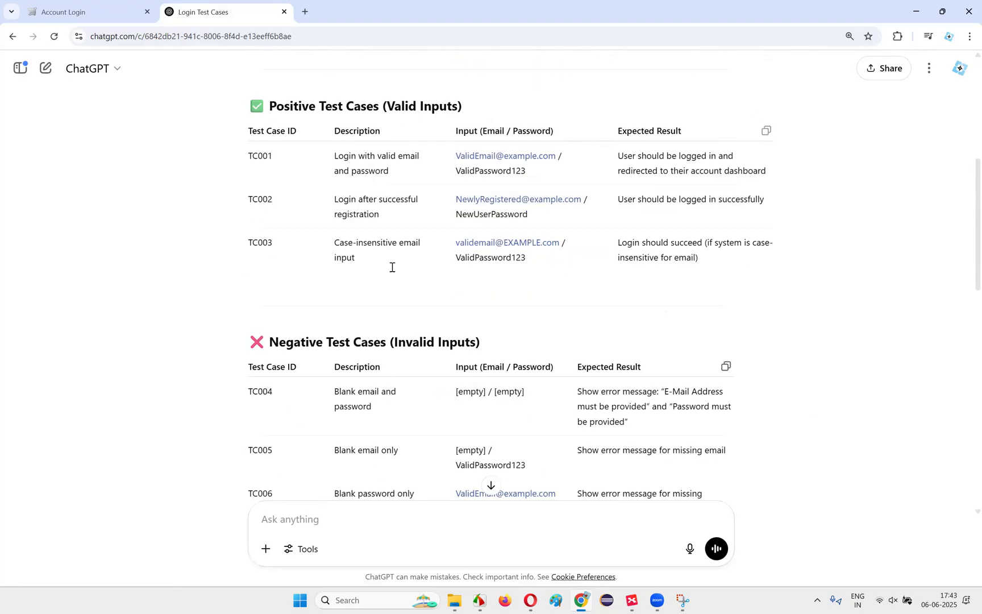
scroll(454, 284, up, 6)
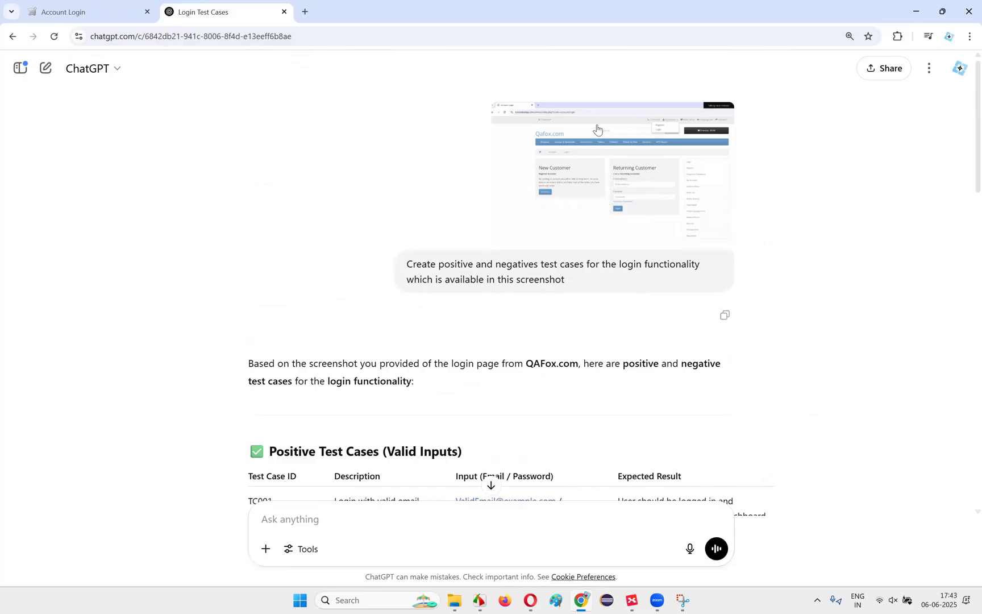
Reread the submitted login test case prompt and skim the generated positive and negative test cases
drag(407, 266, 607, 283)
click(607, 287)
scroll(433, 267, down, 8)
scroll(433, 273, down, 10)
scroll(431, 292, up, 15)
scroll(475, 267, up, 3)
drag(407, 265, 621, 285)
click(620, 284)
Switch to the XMind mind map, expand the "Using Web Page Screenshot" topic and select "Using Wireframes"
click(631, 601)
click(739, 227)
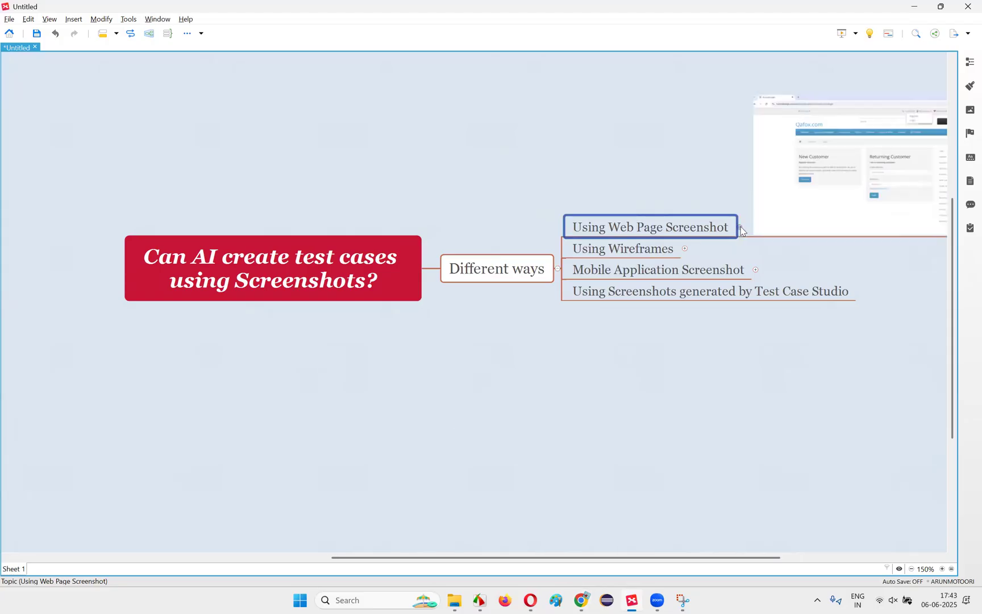
click(616, 256)
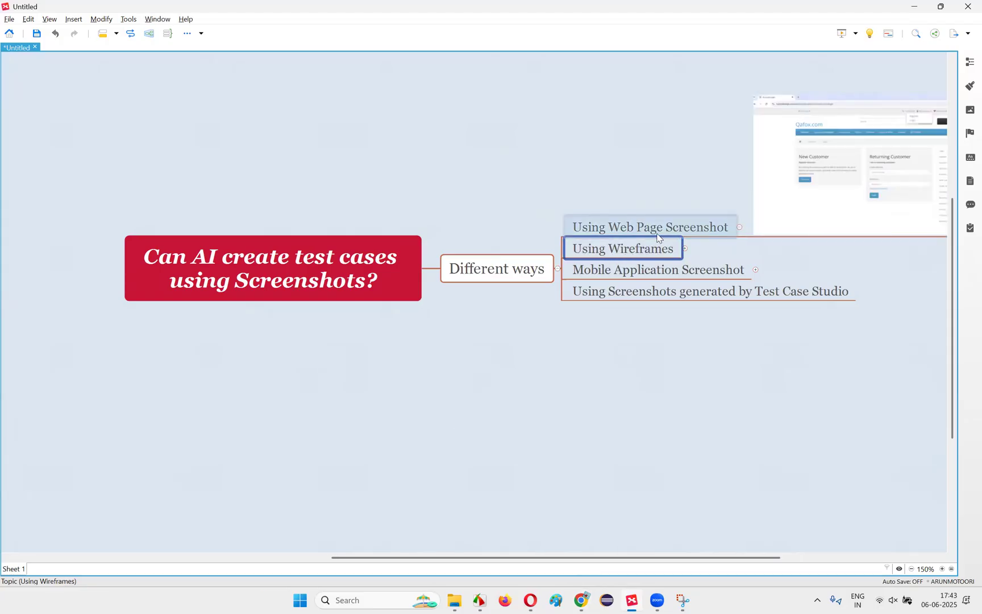
Switch back to Chrome and close the Account Login page, leaving only the ChatGPT conversation open
click(581, 600)
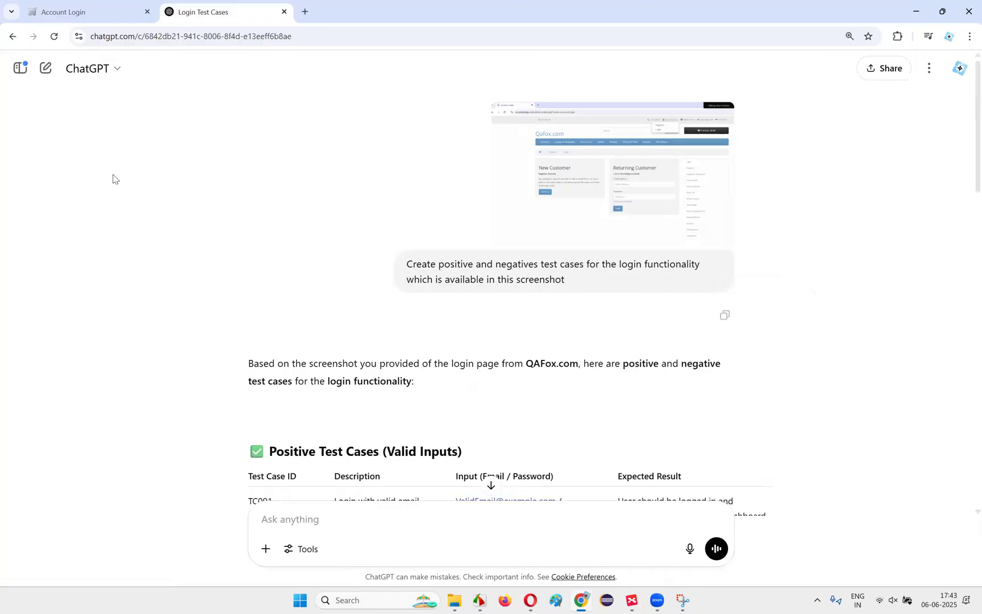
click(72, 12)
click(146, 13)
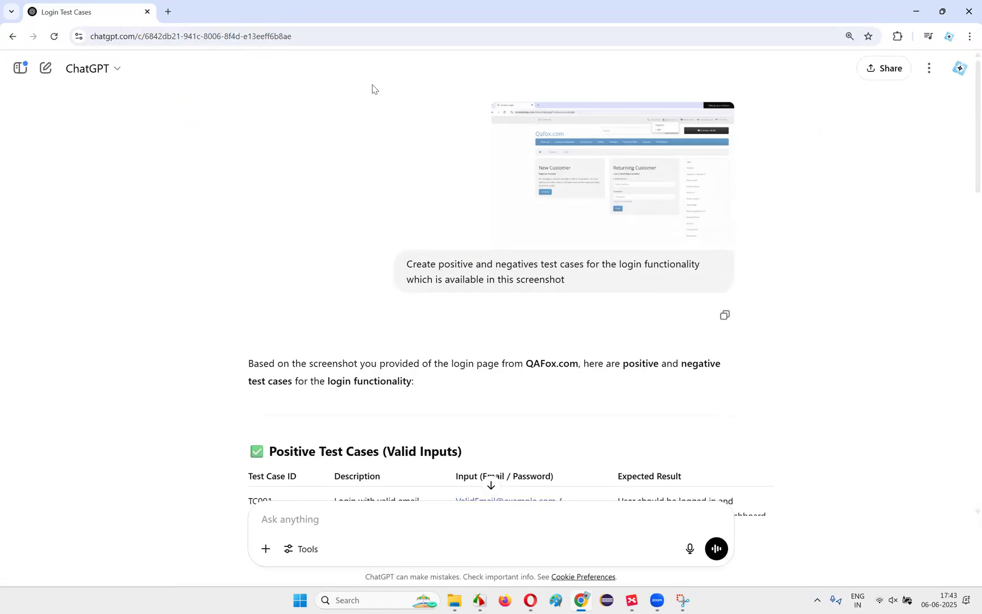
Expand the "Using Wireframes" topic in the XMind mind map and zoom to 250% to examine its login wireframe
click(635, 601)
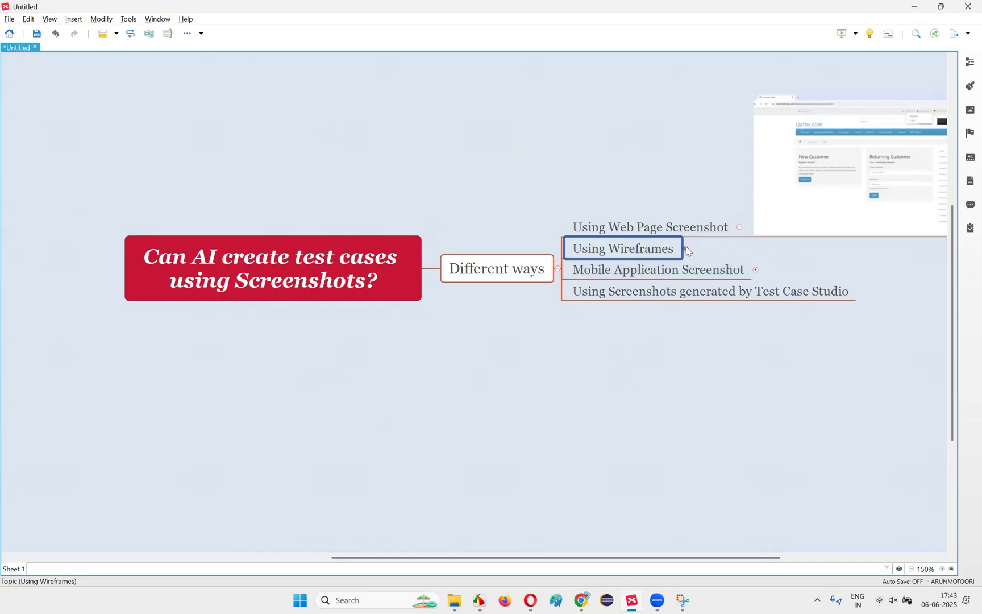
key(ctrl+v)
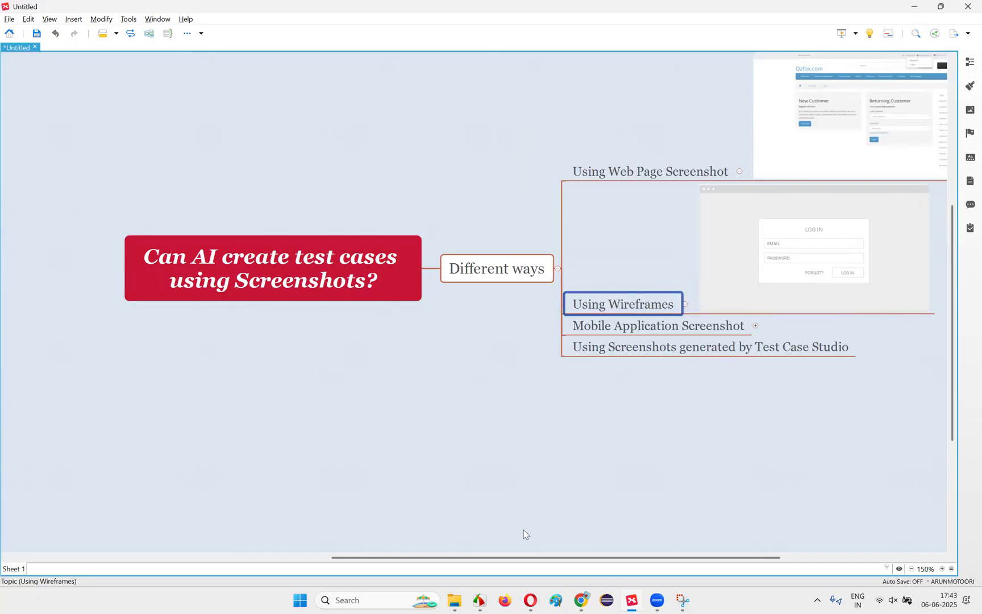
scroll(540, 292, right, 5)
click(539, 287)
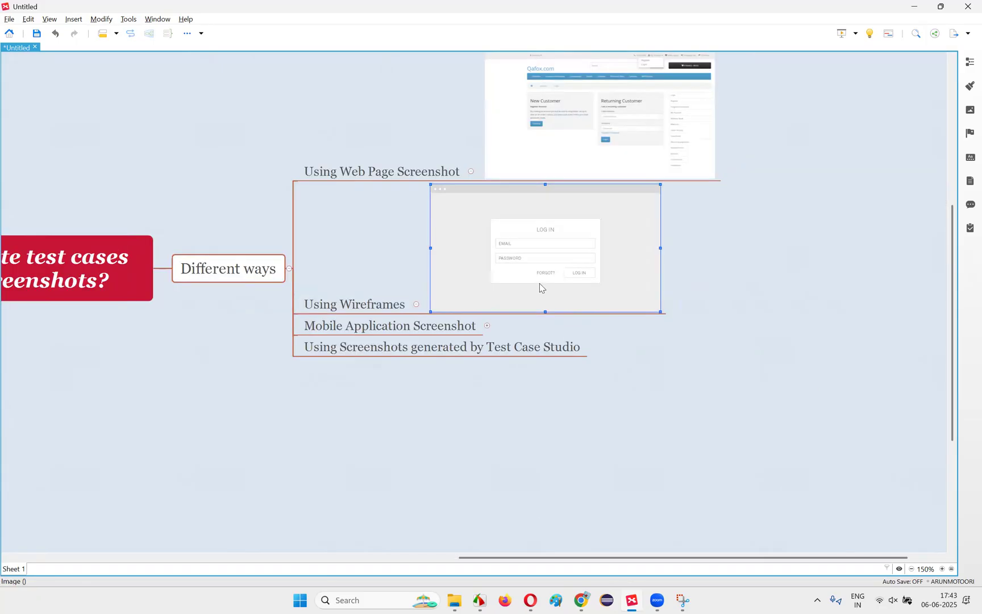
click(942, 568)
click(942, 568)
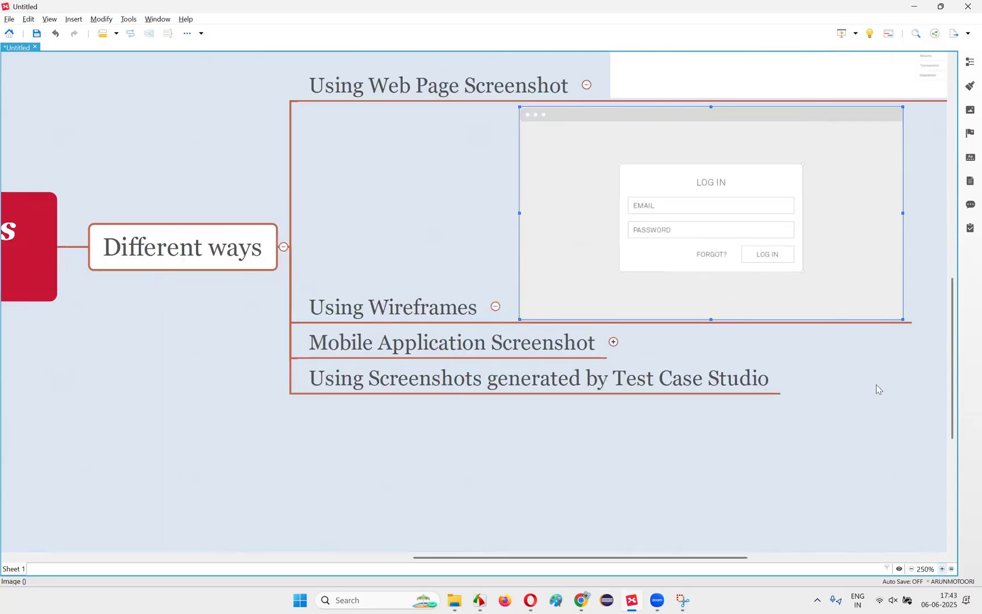
scroll(870, 381, up, 3)
click(928, 329)
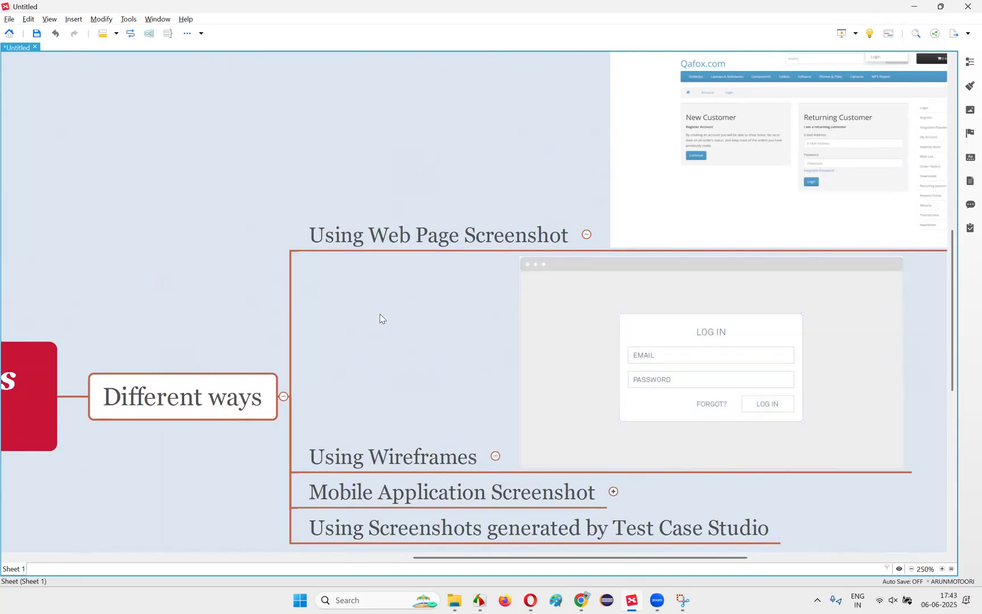
click(550, 281)
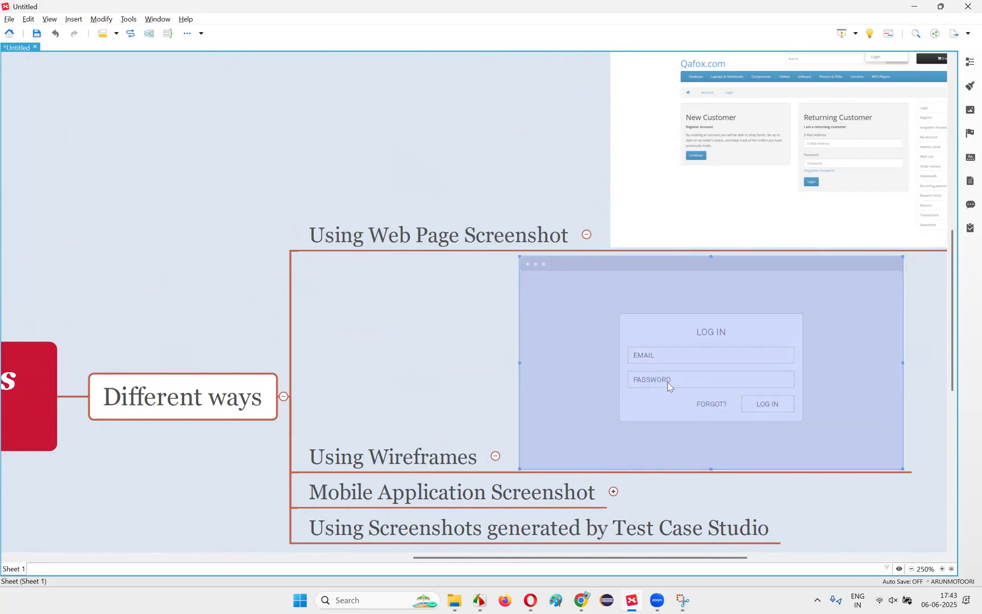
click(725, 149)
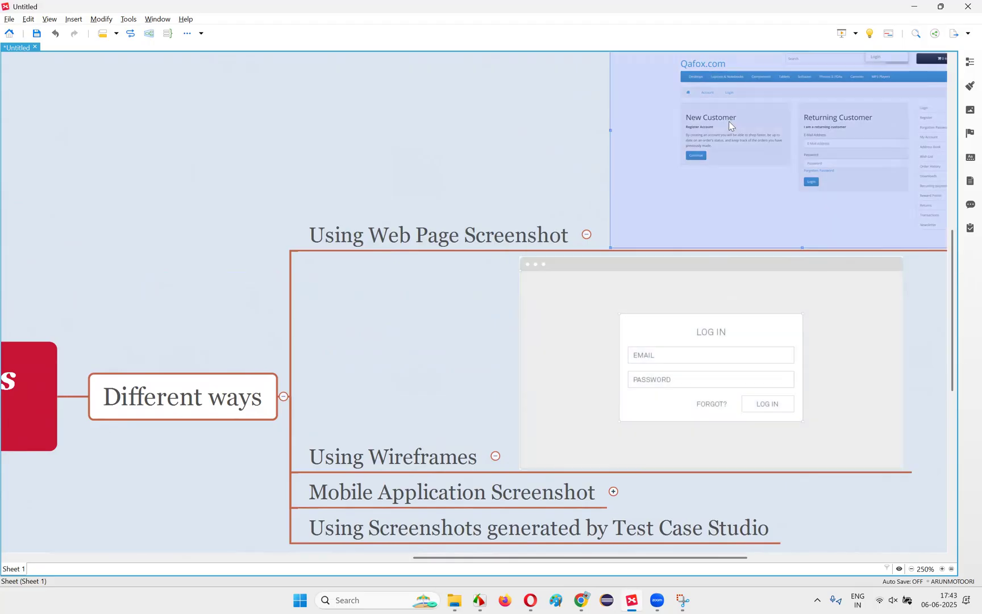
Restart Snipping Tool, capture the login wireframe image from the mind map and maximize the resulting snip
click(682, 600)
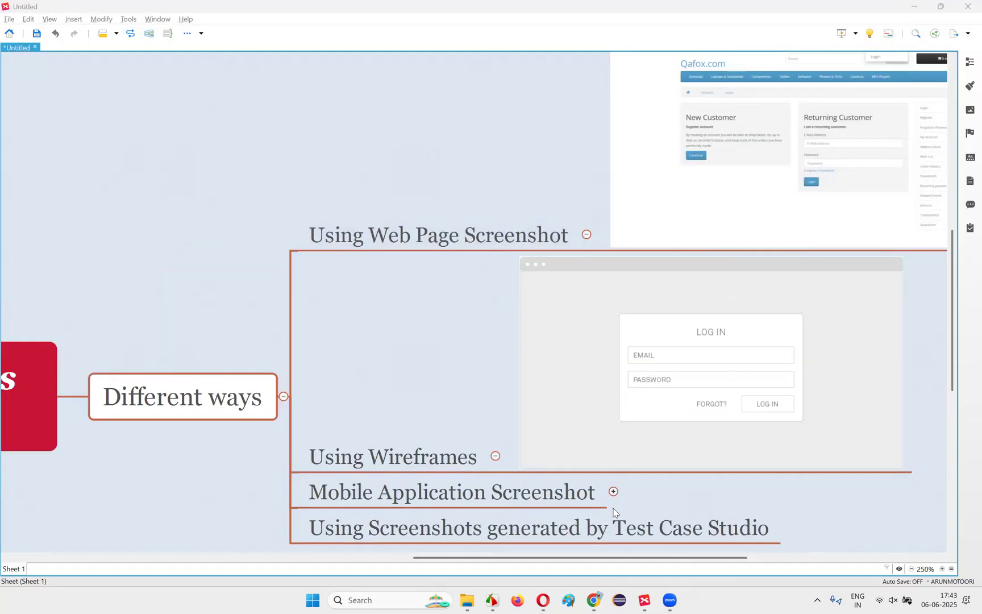
click(364, 599)
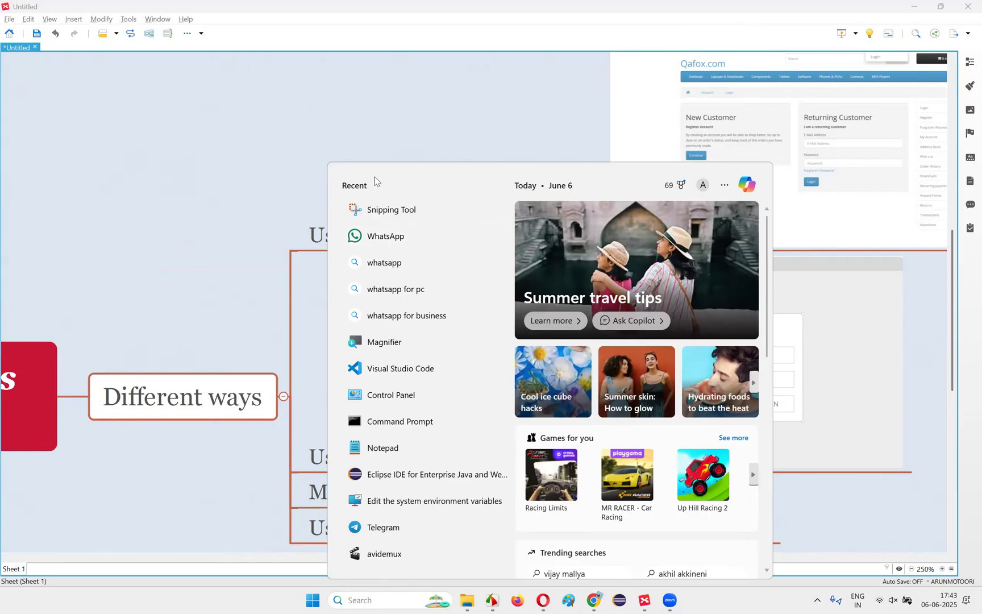
click(352, 209)
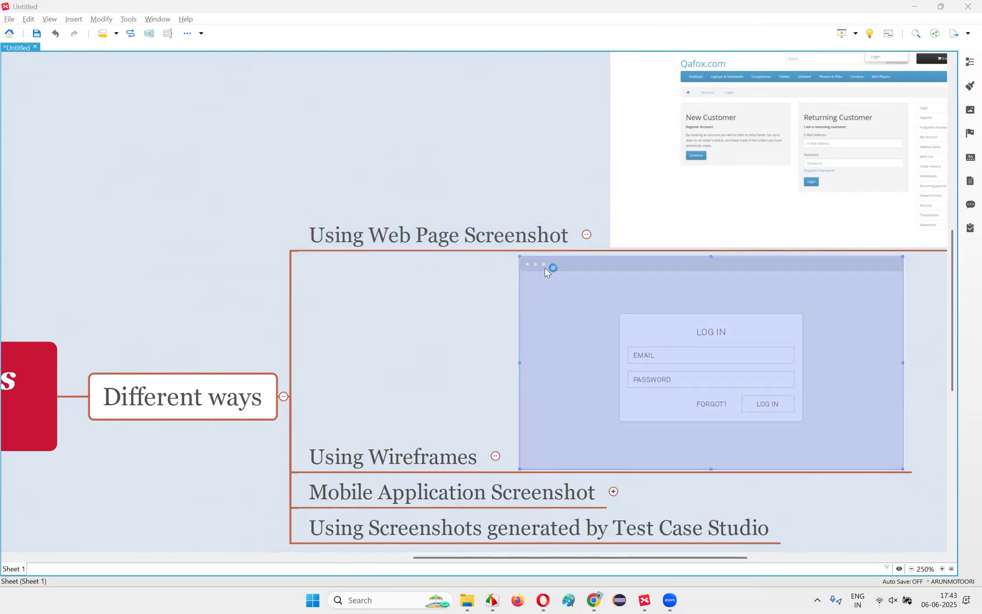
click(388, 265)
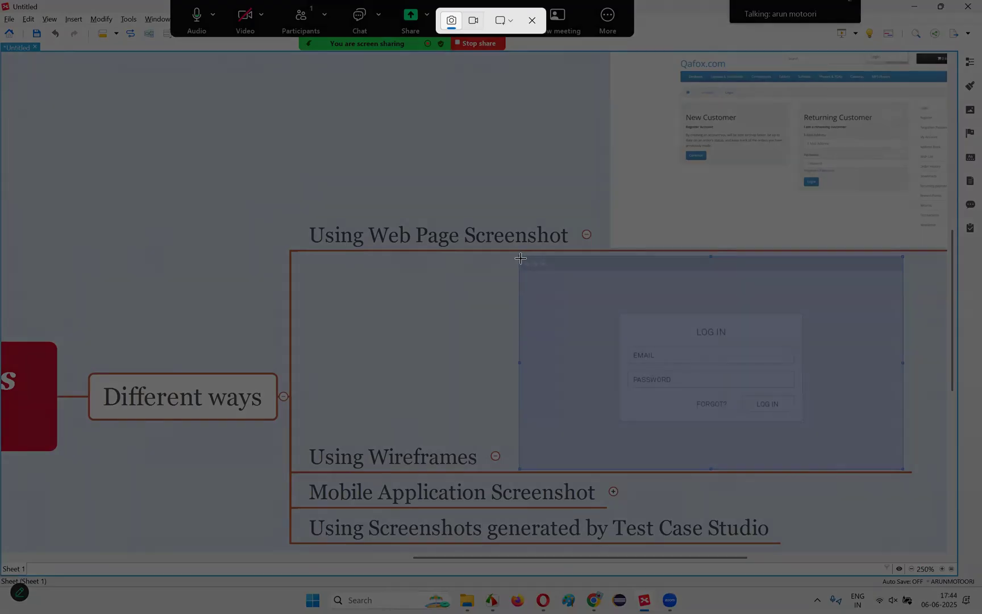
drag(520, 256, 898, 467)
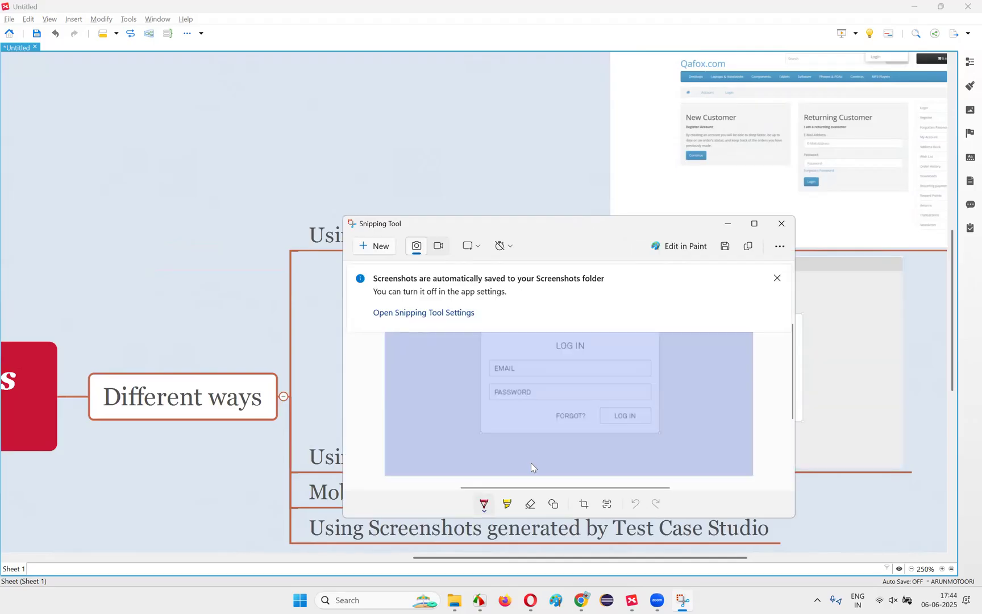
click(754, 224)
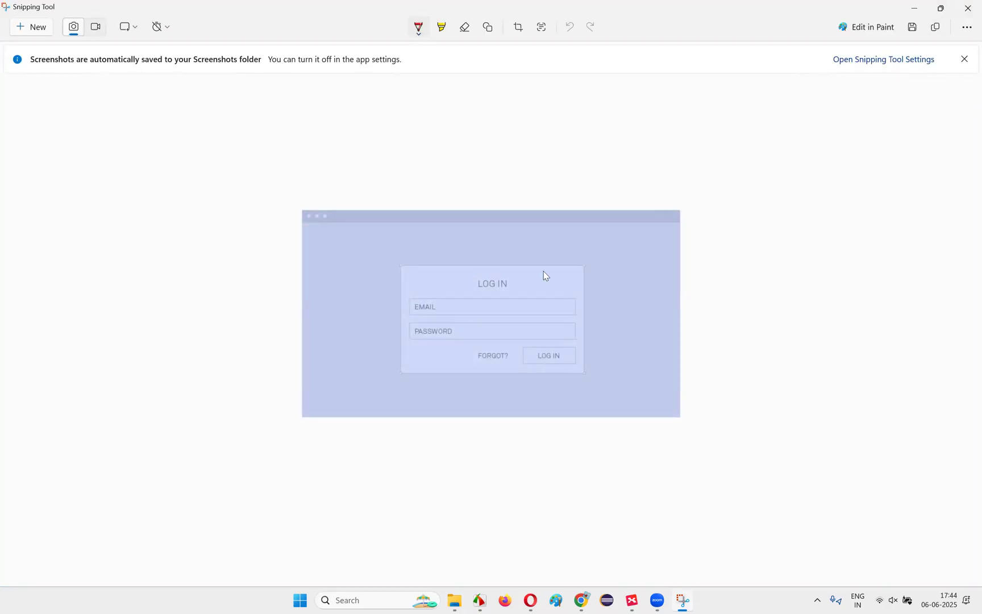
Start a new ChatGPT chat in Chrome, attach the captured wireframe and check the snip in Snipping Tool
click(586, 601)
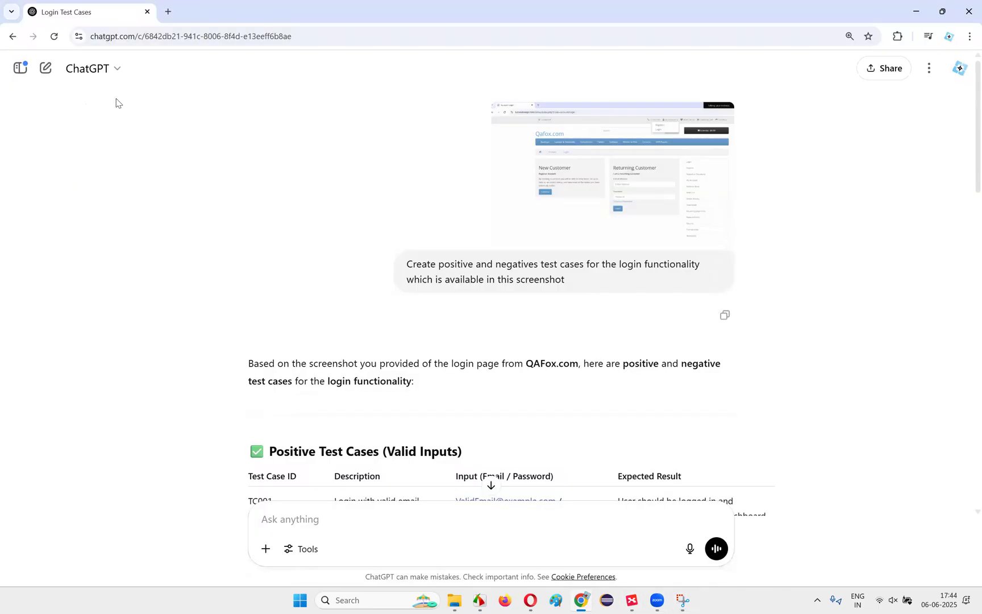
click(46, 68)
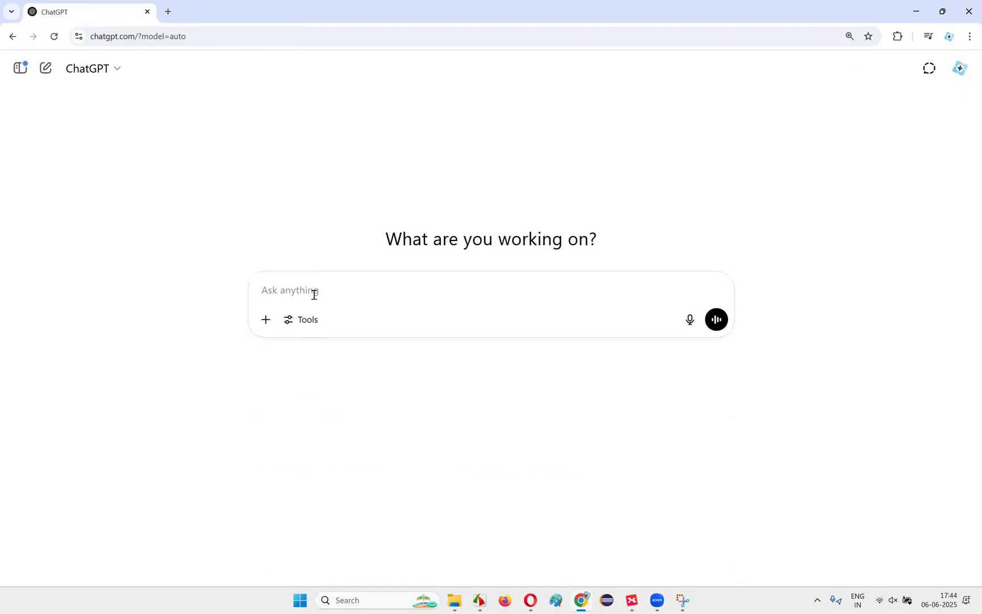
key(ctrl+v)
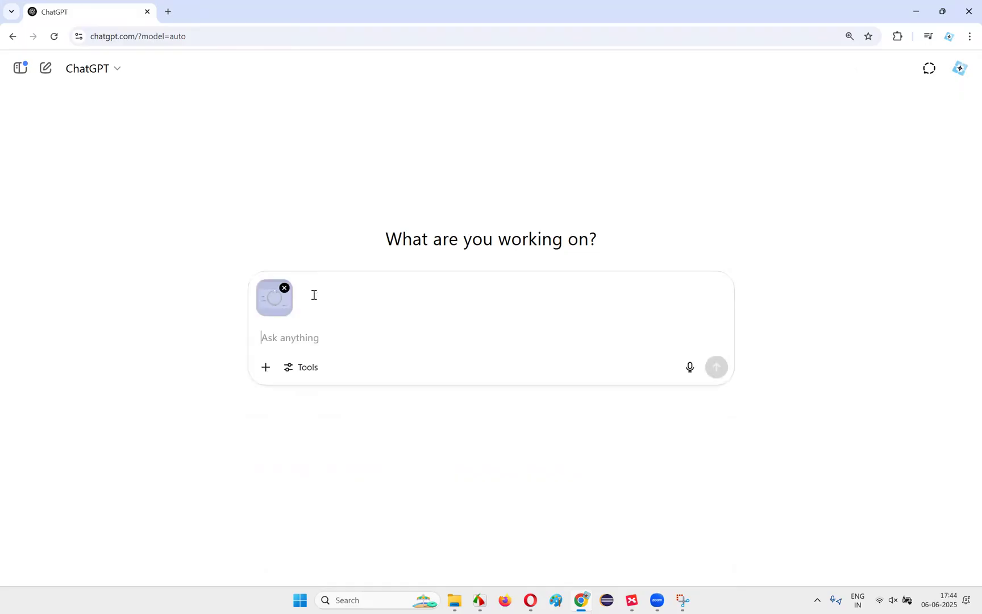
click(682, 600)
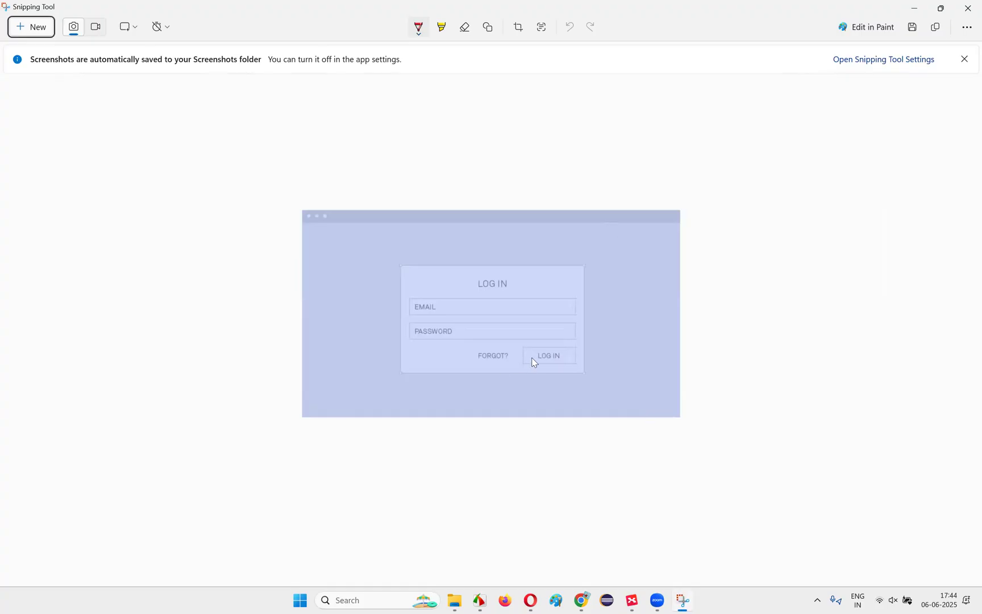
click(914, 8)
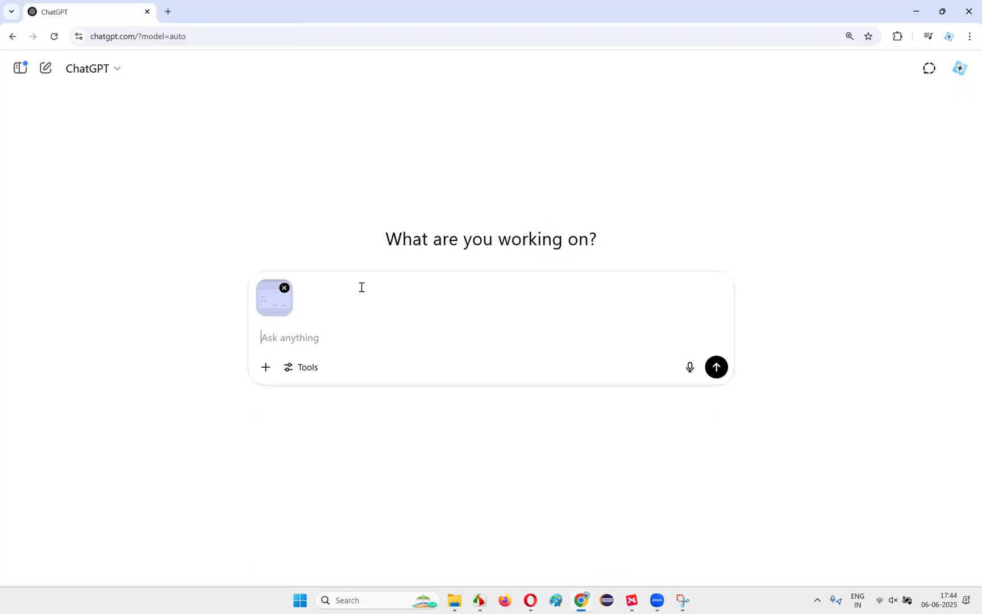
Enter the prompt "Create manual test cases for the login functionality provided in this image wireframe"
text(I)
key(BackSpace)
text(Crea)
key(BackSpace)
key(BackSpace)
key(BackSpace)
key(BackSpace)
key(BackSpace)
key(BackSpace)
key(BackSpace)
key(BackSpace)
key(BackSpace)
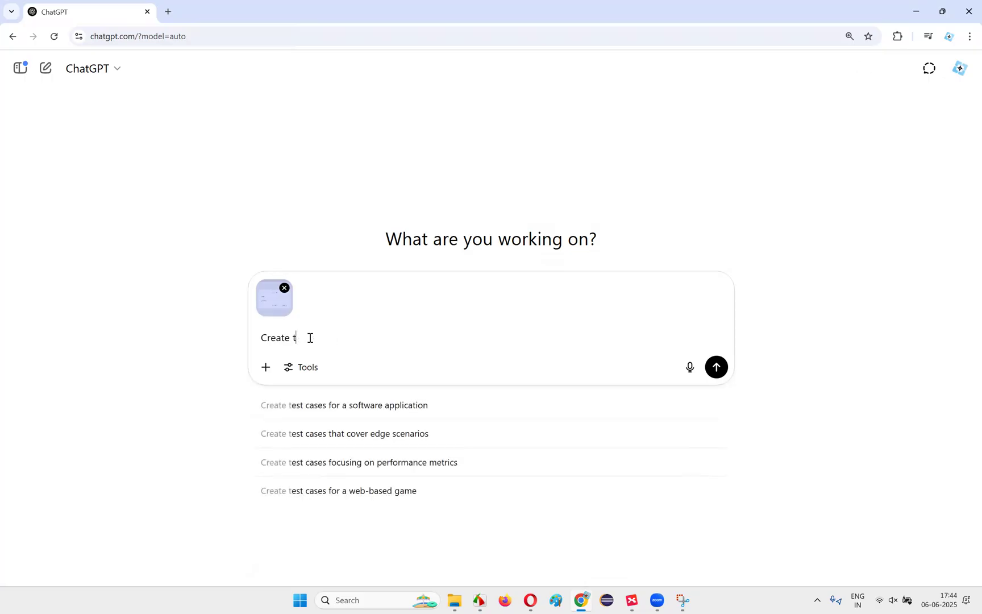
key(BackSpace)
text(manual test cases for the log)
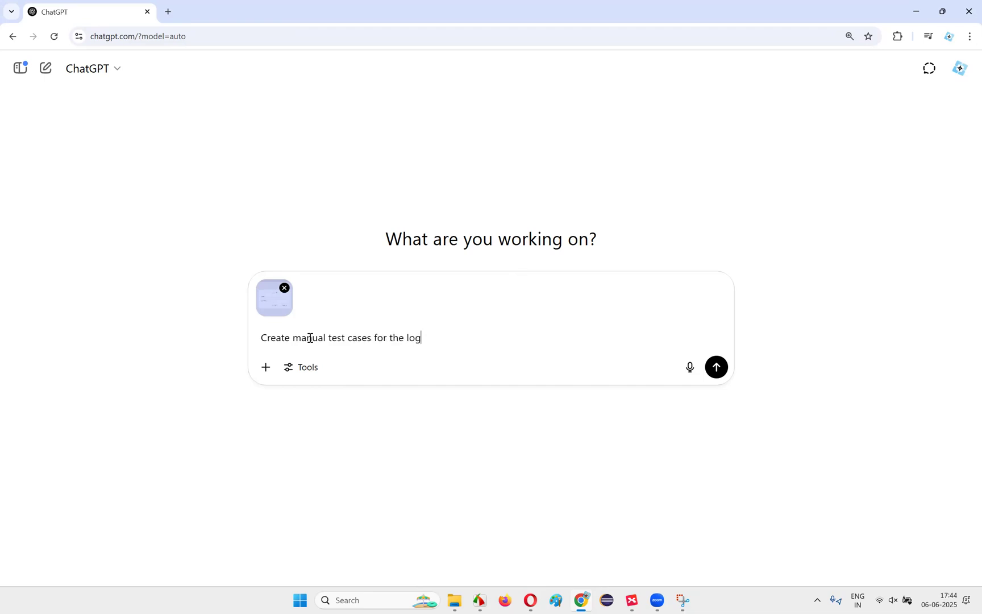
text(cntions)
key(BackSpace)
key(BackSpace)
key(BackSpace)
text(nctionality provided in this image wireframe)
Check the wording of the wireframe prompt and submit it together with the attached image
drag(527, 341, 662, 335)
click(662, 335)
drag(405, 337, 688, 335)
click(688, 336)
click(714, 366)
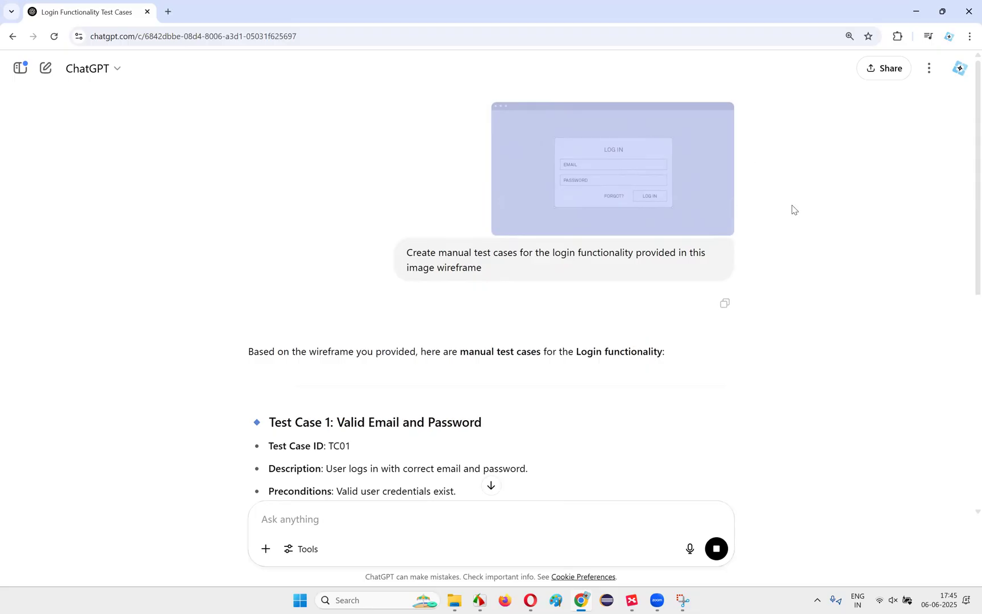
Read the answer's introduction and review the descriptions, steps and expected results of Test Cases 1 and 2
scroll(957, 254, down, 2)
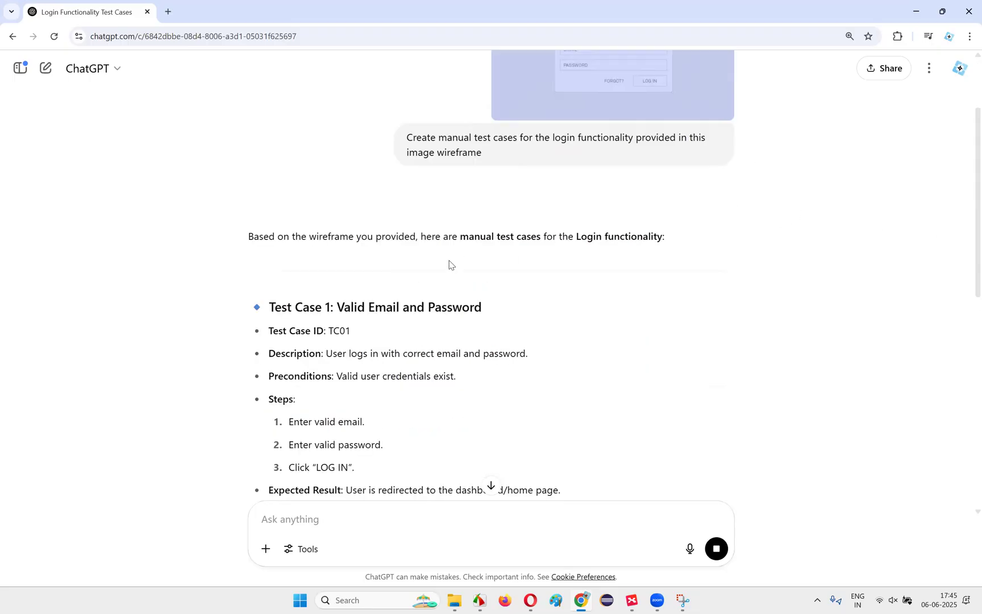
drag(238, 241, 677, 243)
scroll(681, 244, down, 3)
drag(396, 134, 590, 189)
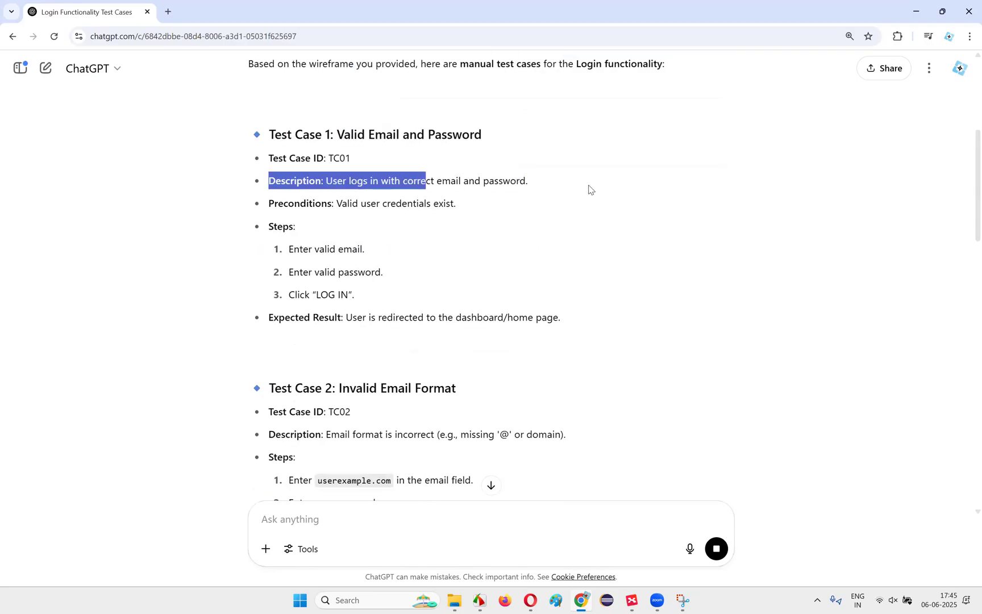
click(589, 190)
drag(280, 166, 519, 318)
scroll(357, 263, down, 3)
drag(327, 262, 267, 262)
click(580, 265)
scroll(581, 266, down, 1)
drag(364, 157, 572, 228)
click(559, 240)
Review the titles, descriptions and steps of Test Case 3 on empty fields and Test Case 4 on empty password
scroll(560, 239, down, 3)
drag(356, 210, 546, 217)
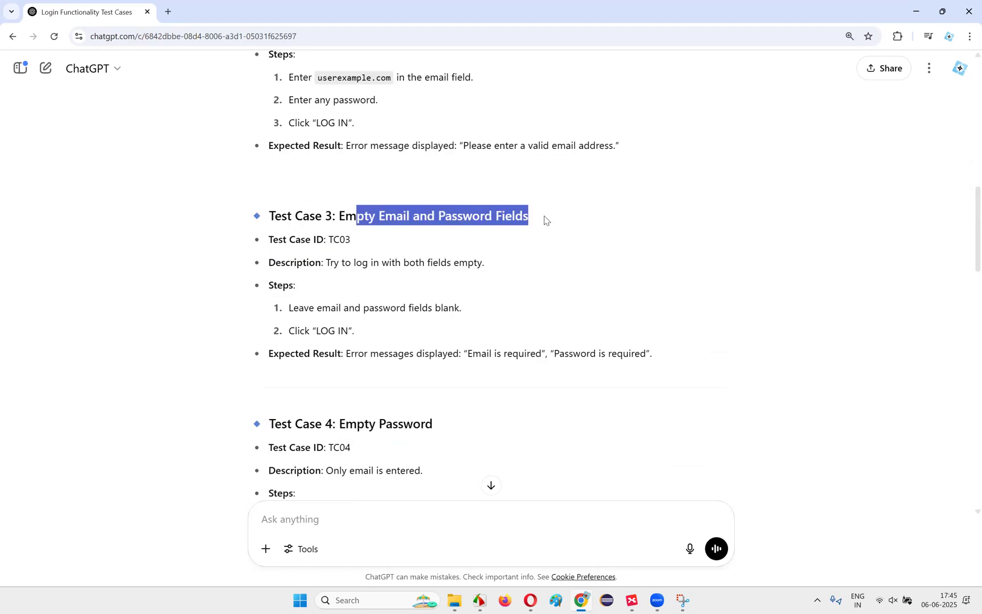
drag(384, 213, 540, 216)
drag(330, 263, 493, 269)
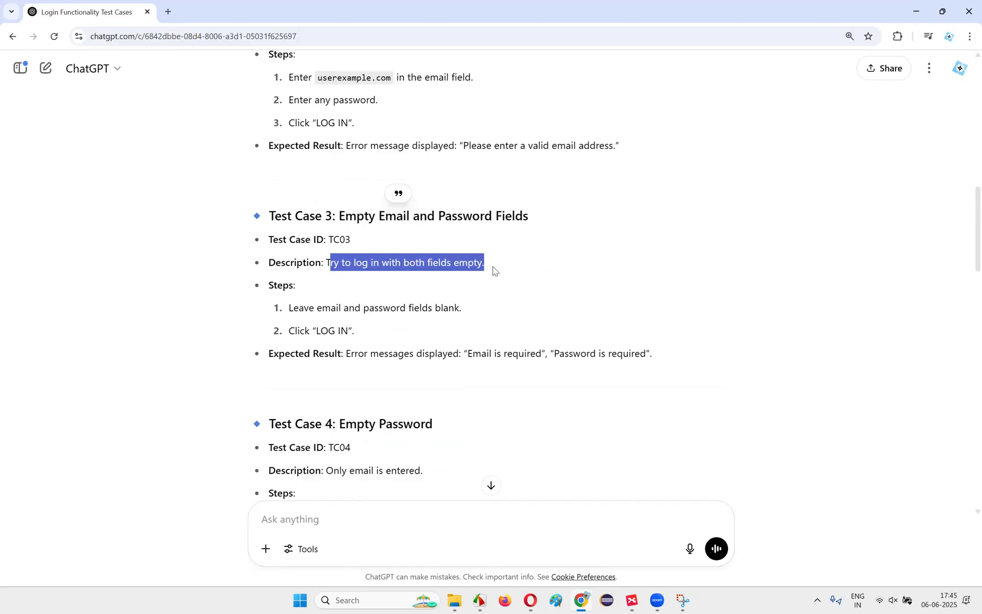
drag(369, 266, 524, 272)
scroll(393, 289, down, 4)
drag(310, 193, 461, 197)
click(312, 173)
drag(309, 284, 426, 309)
Review Test Cases 5 to 7 and compare the Forgot Password Link case with the attached wireframe
scroll(526, 320, down, 3)
drag(338, 252, 409, 253)
scroll(501, 278, down, 3)
drag(335, 314, 513, 315)
scroll(504, 318, down, 3)
drag(336, 345, 510, 350)
scroll(550, 350, down, 4)
click(398, 206)
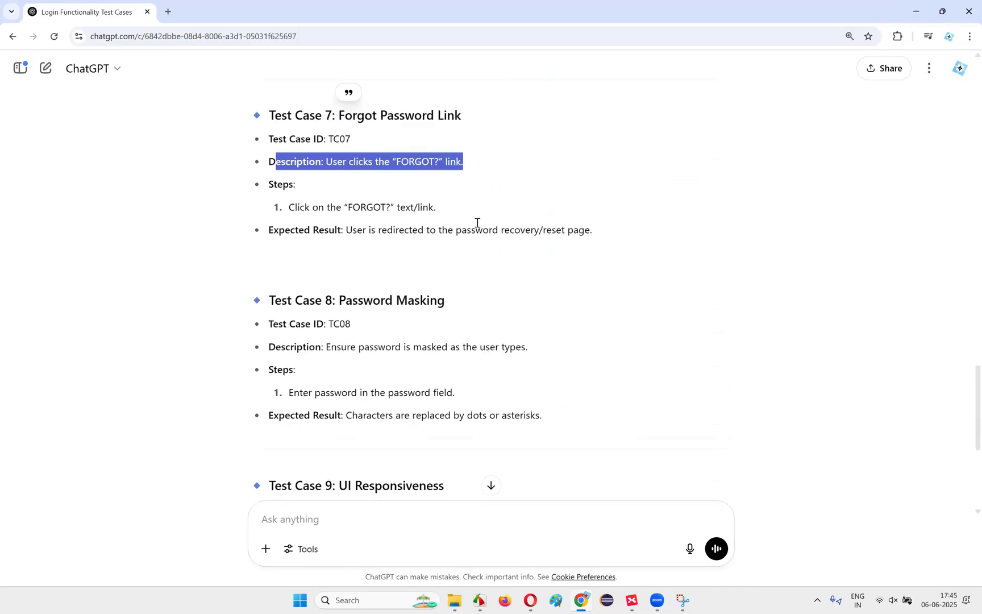
drag(359, 111, 602, 233)
scroll(649, 254, up, 10)
scroll(650, 254, up, 15)
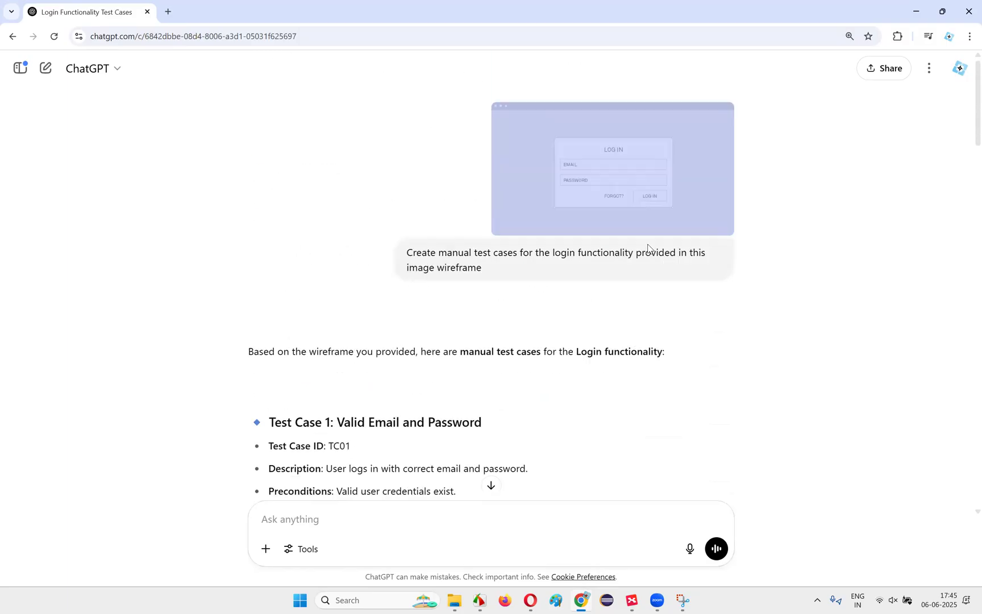
Examine Test Case 8 on password masking against the wireframe and review Test Case 9 on UI responsiveness
scroll(515, 346, down, 20)
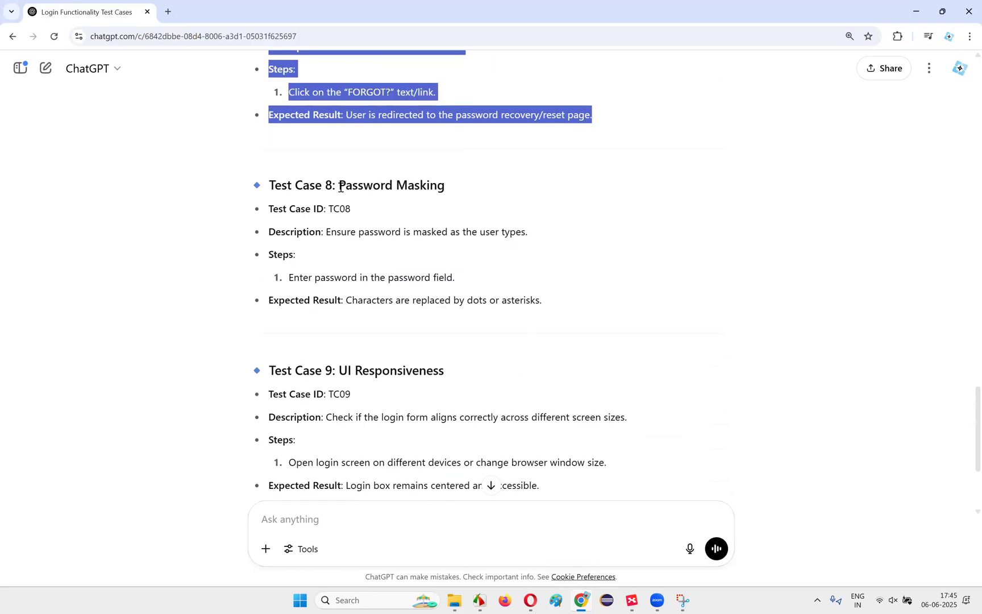
drag(340, 187, 445, 187)
scroll(680, 302, up, 20)
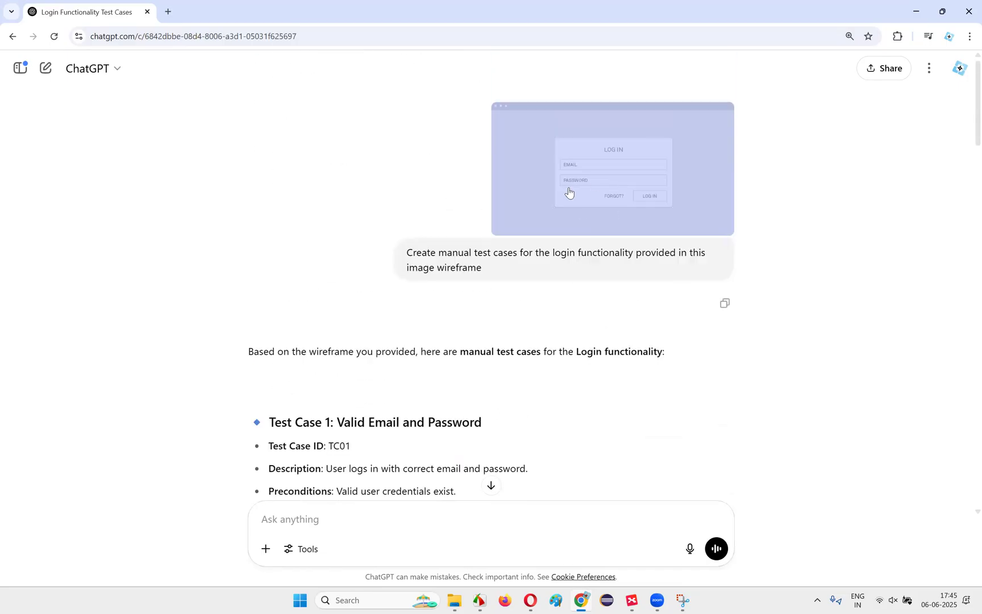
scroll(412, 350, down, 20)
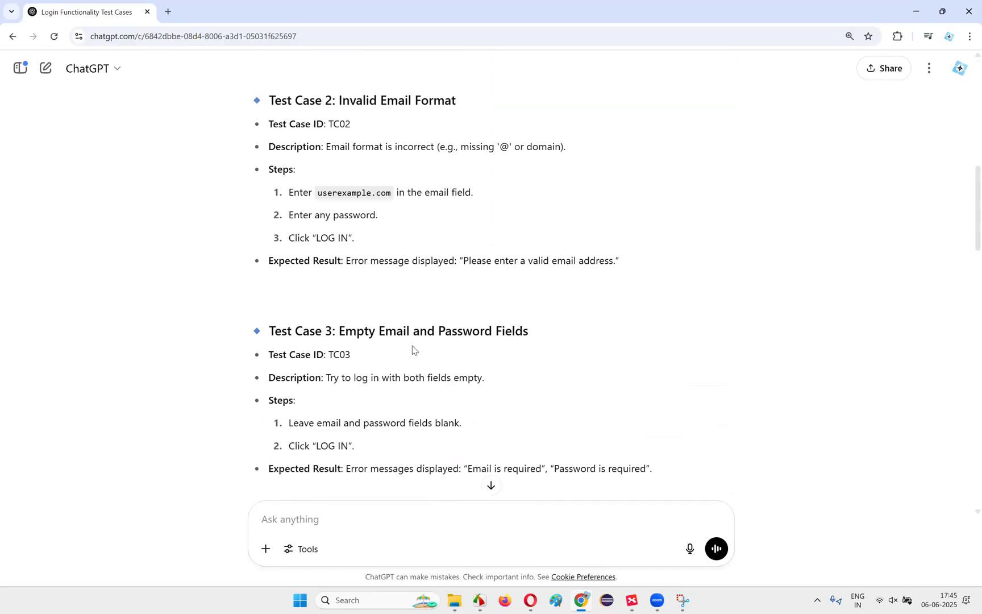
drag(337, 366, 502, 375)
scroll(501, 375, down, 3)
drag(267, 243, 613, 318)
click(574, 319)
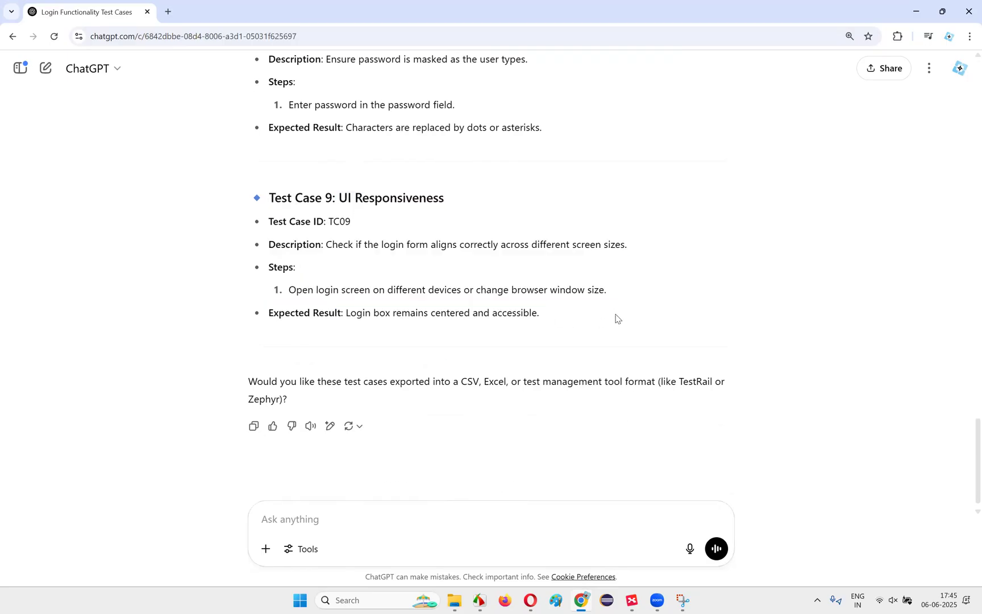
Switch to the mind map and expand the Mobile Application Screenshot topic to show its phone sign-in image
scroll(585, 268, up, 20)
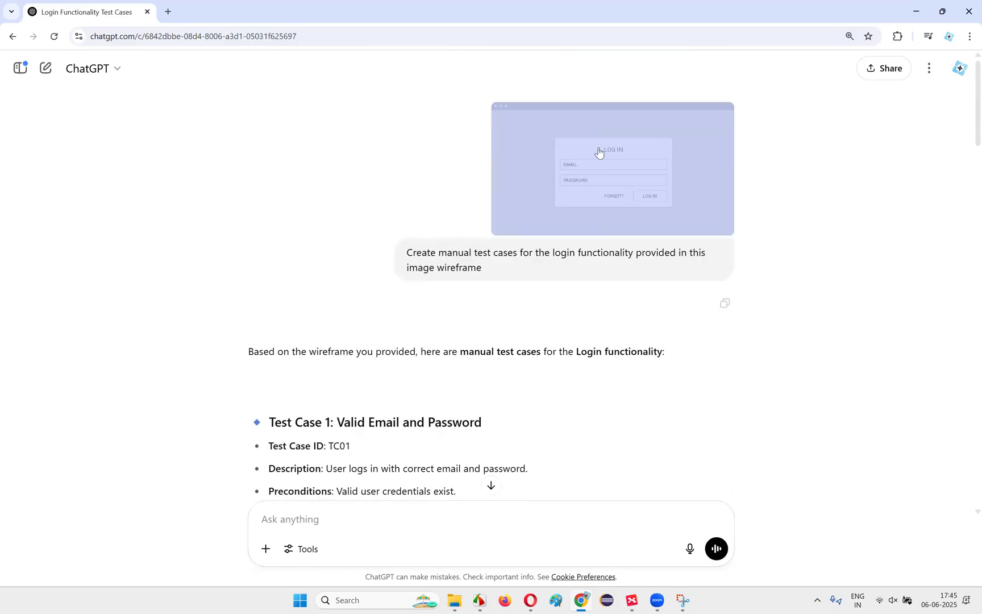
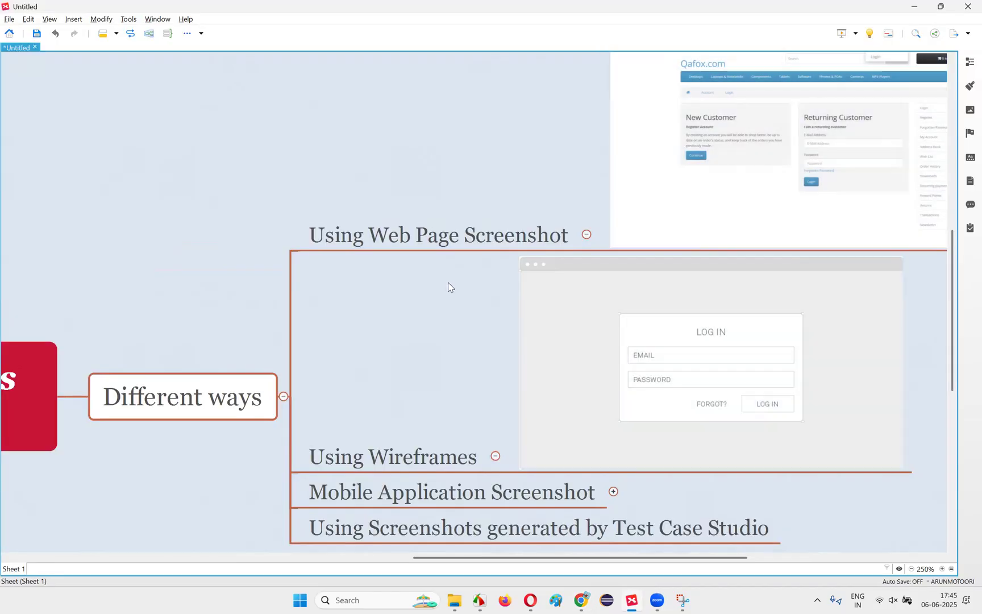
click(379, 312)
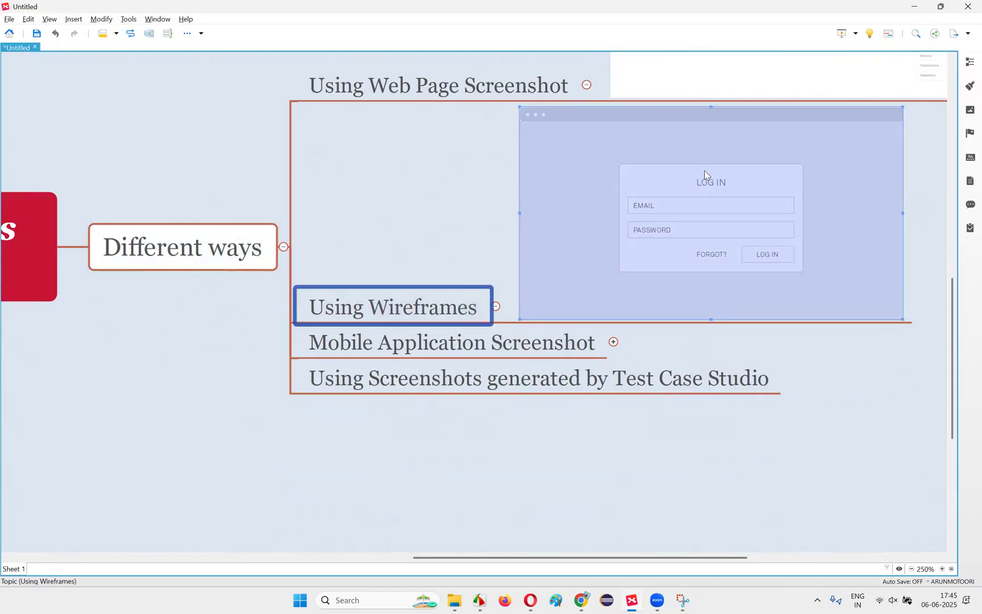
drag(449, 557, 309, 527)
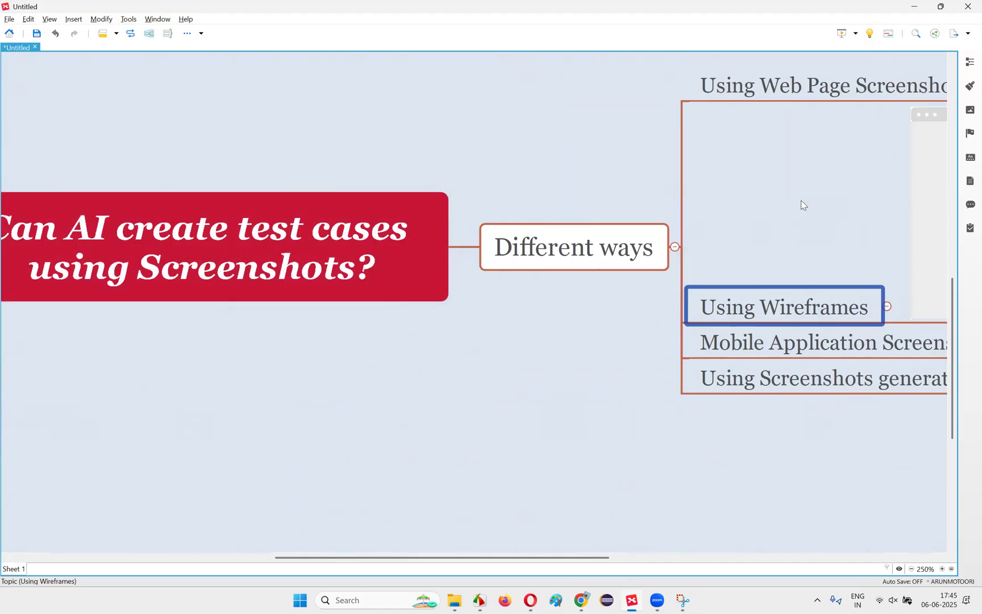
drag(582, 558, 720, 549)
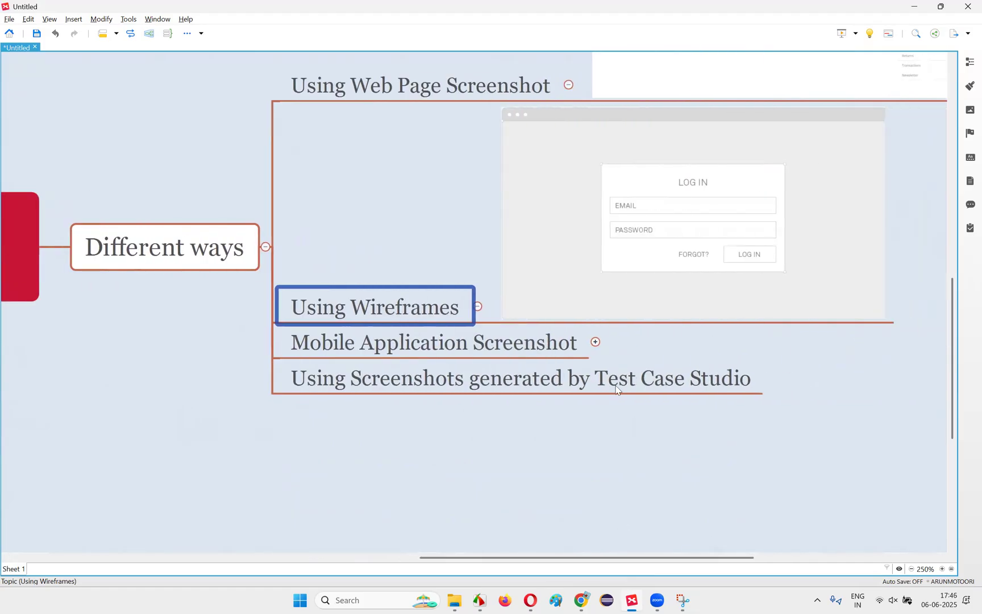
click(500, 345)
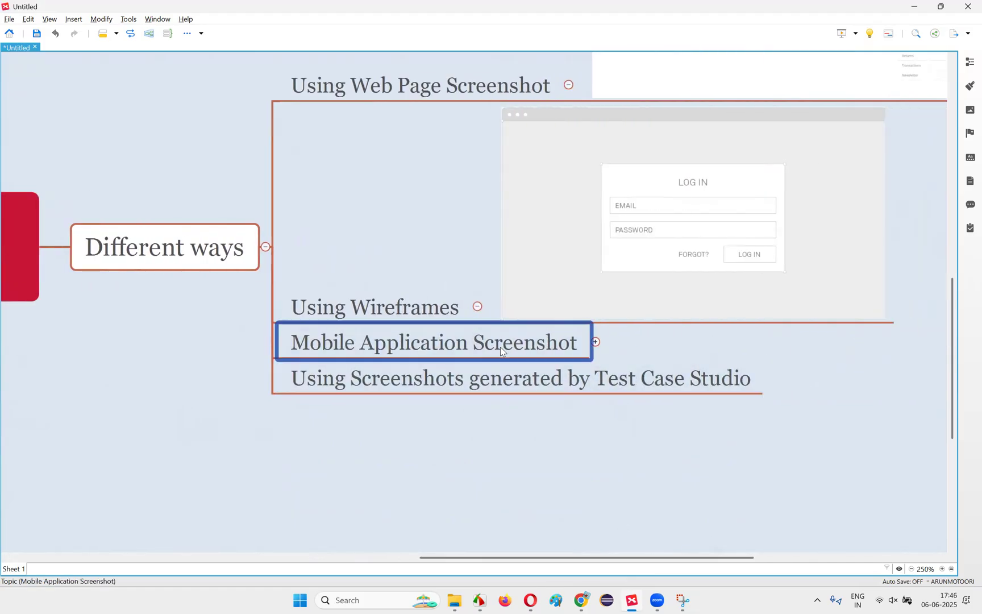
click(594, 342)
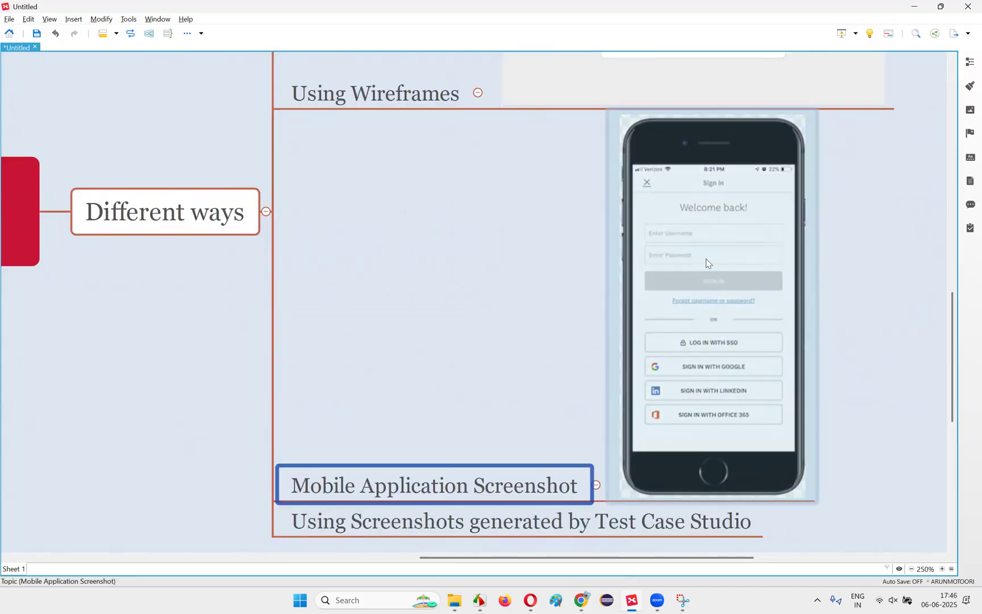
Capture the phone sign-in image from the mind map with Snipping Tool and open the new snip
click(683, 600)
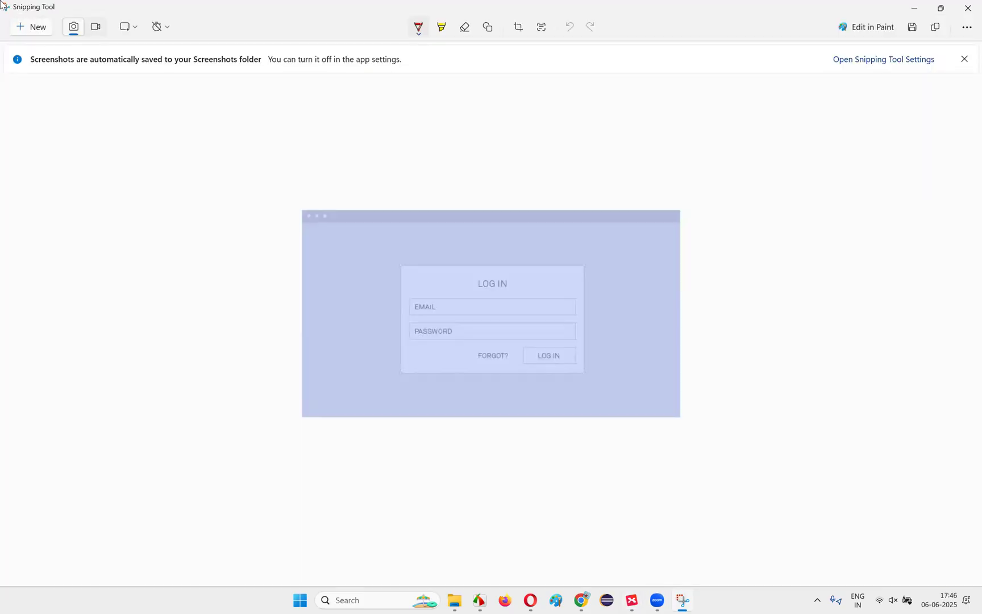
key(alt+F4)
key(super+shift+s)
drag(625, 116, 803, 498)
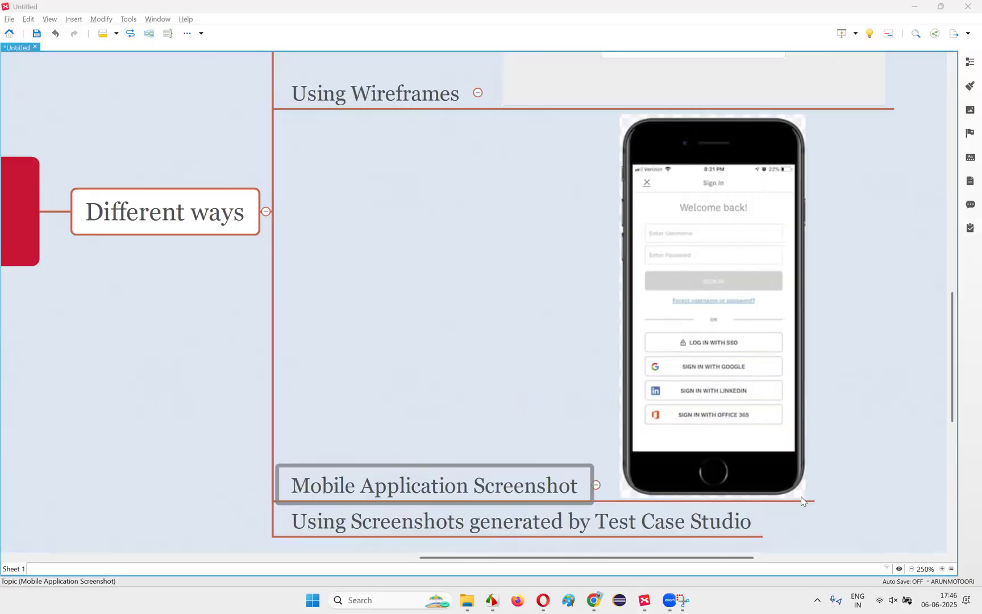
click(758, 241)
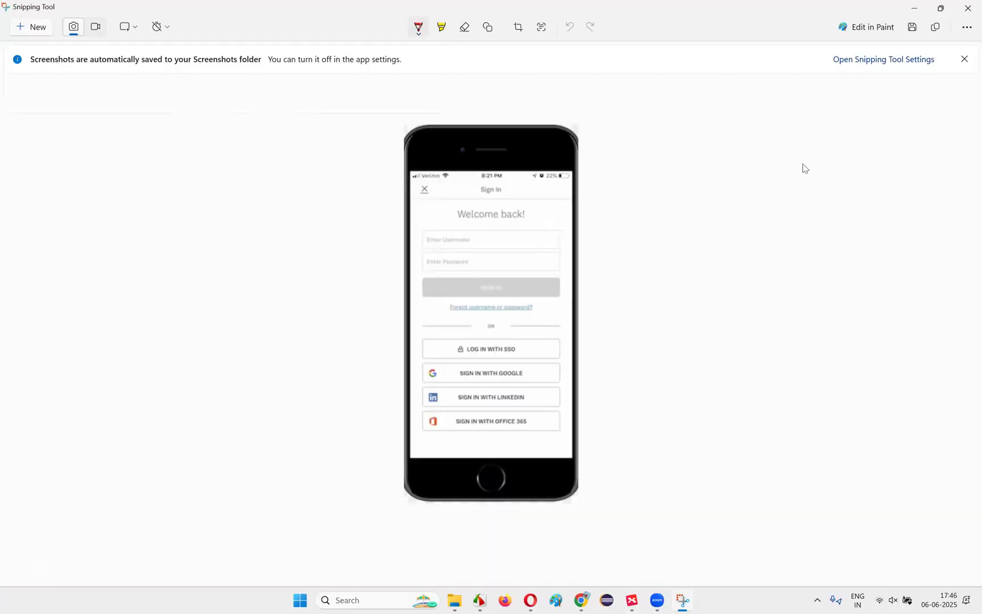
Switch to ChatGPT, start a new chat and paste the captured phone screenshot into the prompt
click(580, 600)
click(46, 67)
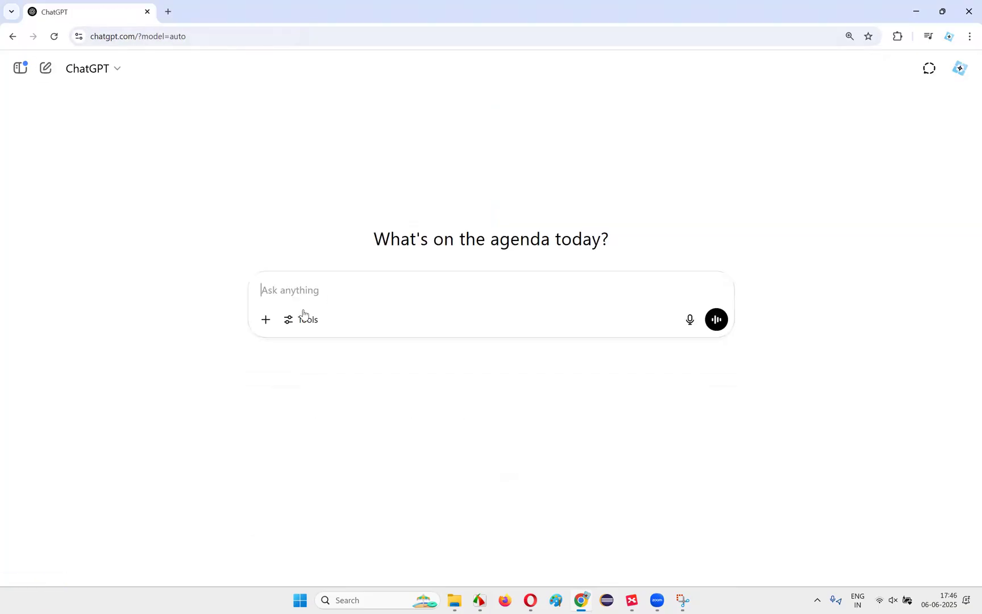
key(ctrl+v)
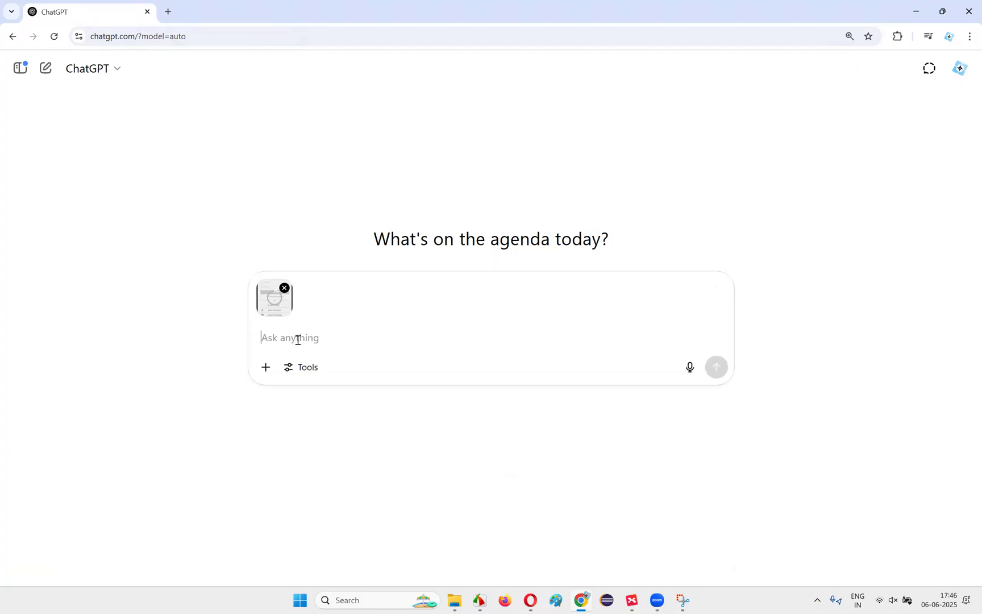
Send the prompt "Create tests cases for this login functionality of a mobile application" with the attached screenshot
text(Crare)
key(BackSpace)
text(4e)
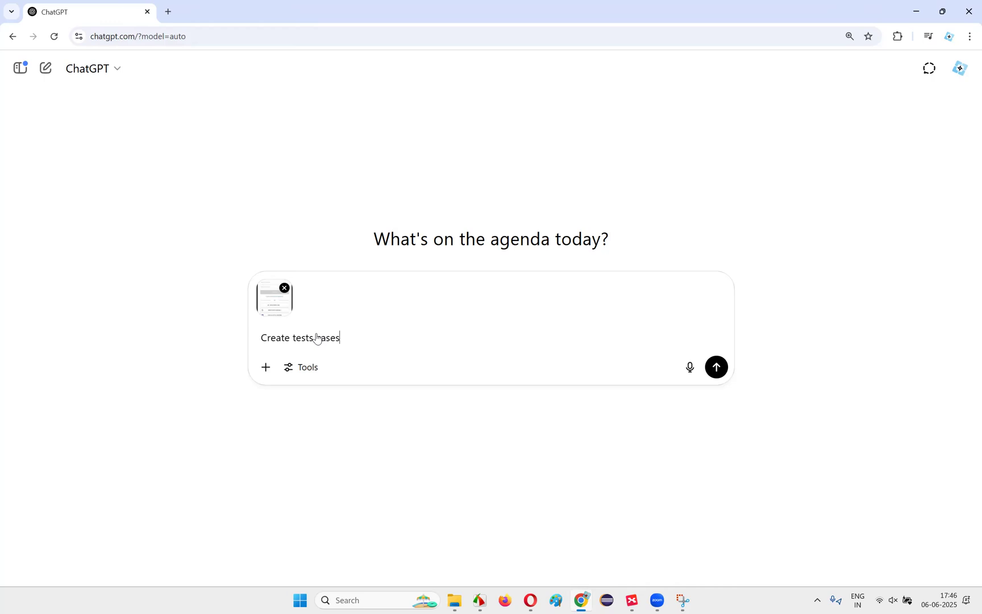
text(ogin fucntion)
text(nctional)
text(ity of a mobile application)
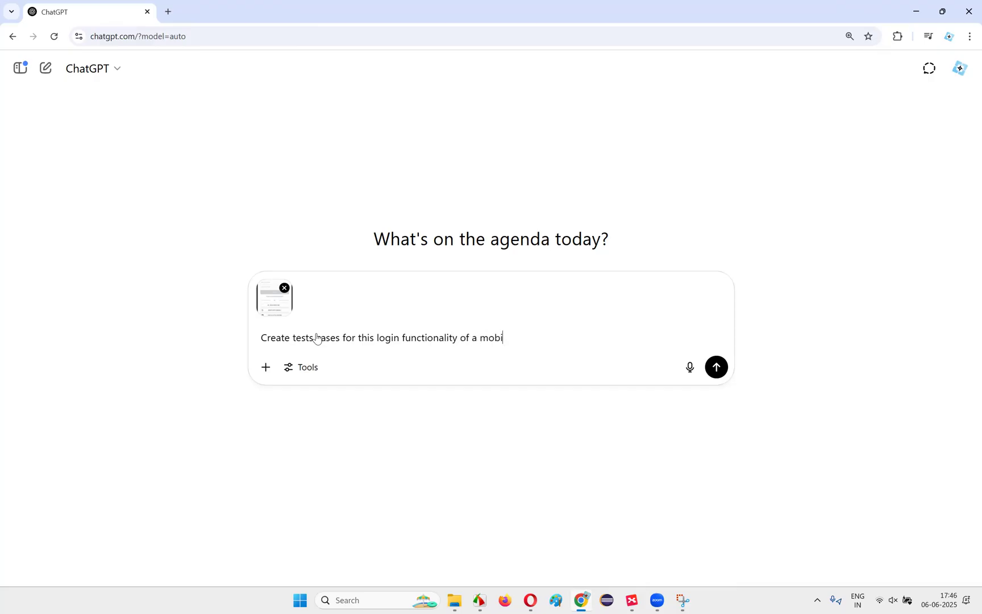
key(Return)
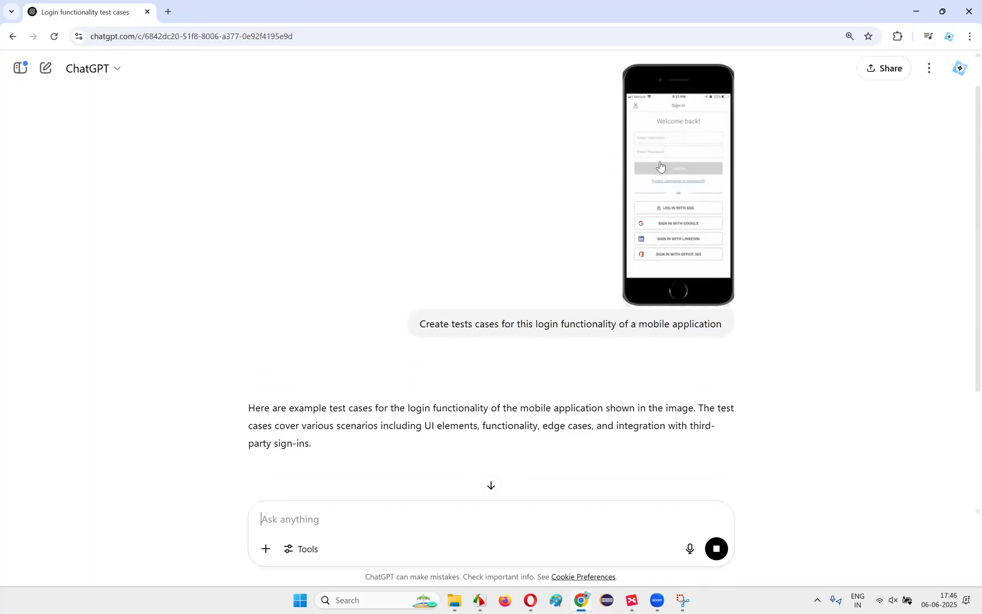
Read the answer's introduction and examine UI Validation case TC_UI_001 against the attached phone screenshot
scroll(577, 365, down, 3)
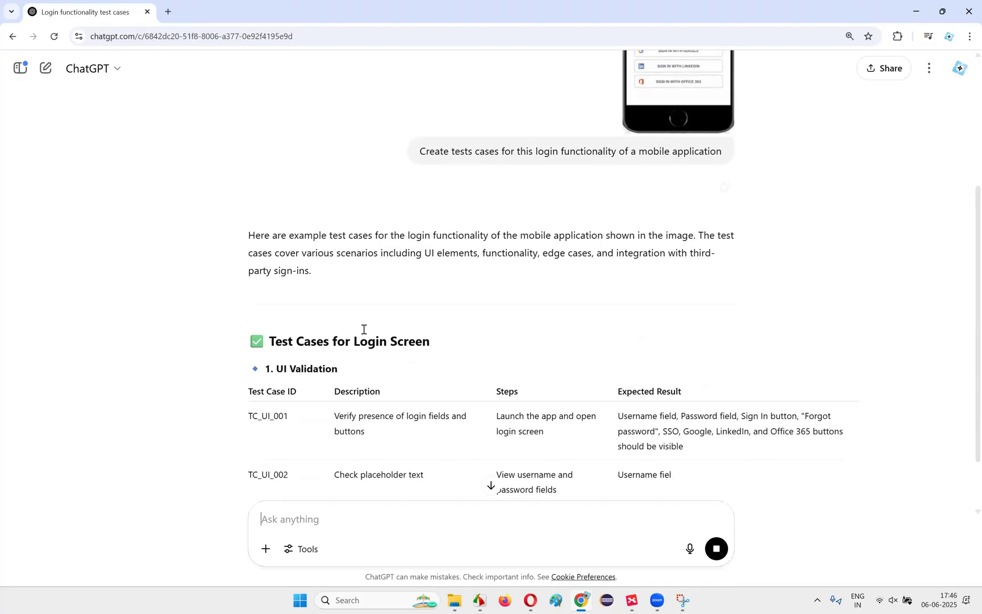
scroll(364, 329, down, 1)
drag(333, 342, 389, 360)
triple_click(256, 164)
click(417, 195)
drag(408, 163, 568, 210)
click(532, 160)
drag(532, 161, 688, 202)
click(574, 164)
drag(574, 164, 765, 208)
scroll(708, 164, up, 5)
scroll(691, 196, down, 3)
click(430, 286)
drag(258, 291, 351, 313)
click(376, 290)
click(385, 294)
scroll(384, 294, down, 5)
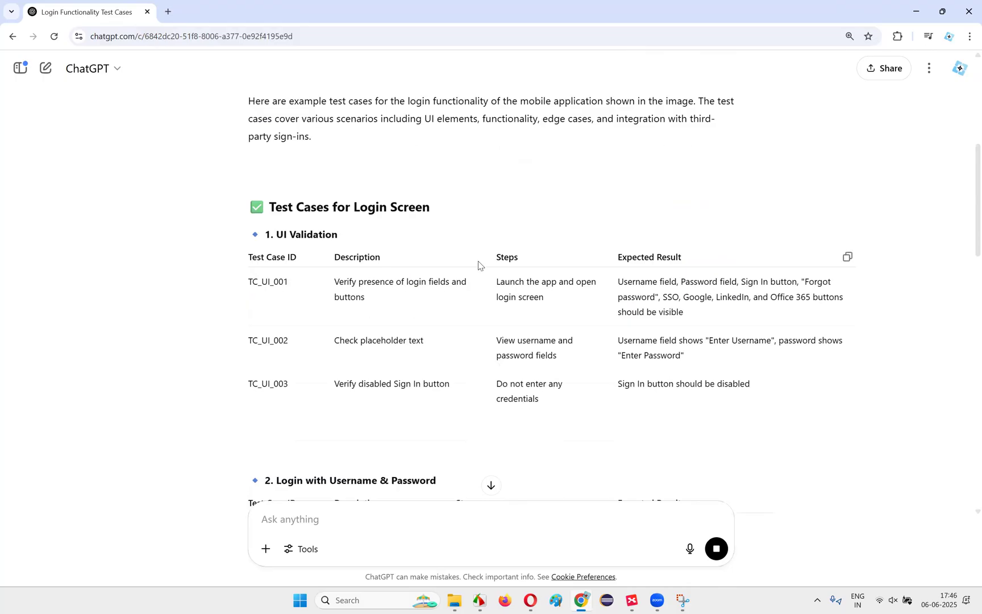
Review UI Validation cases TC_UI_001 to TC_UI_003 and compare them with the fields and button in the phone screenshot
scroll(335, 224, up, 2)
drag(342, 283, 461, 294)
click(386, 337)
drag(341, 341, 447, 347)
click(447, 347)
drag(355, 340, 465, 346)
click(464, 345)
scroll(443, 349, down, 1)
drag(339, 326, 459, 337)
click(459, 336)
drag(343, 340, 483, 335)
scroll(351, 307, up, 7)
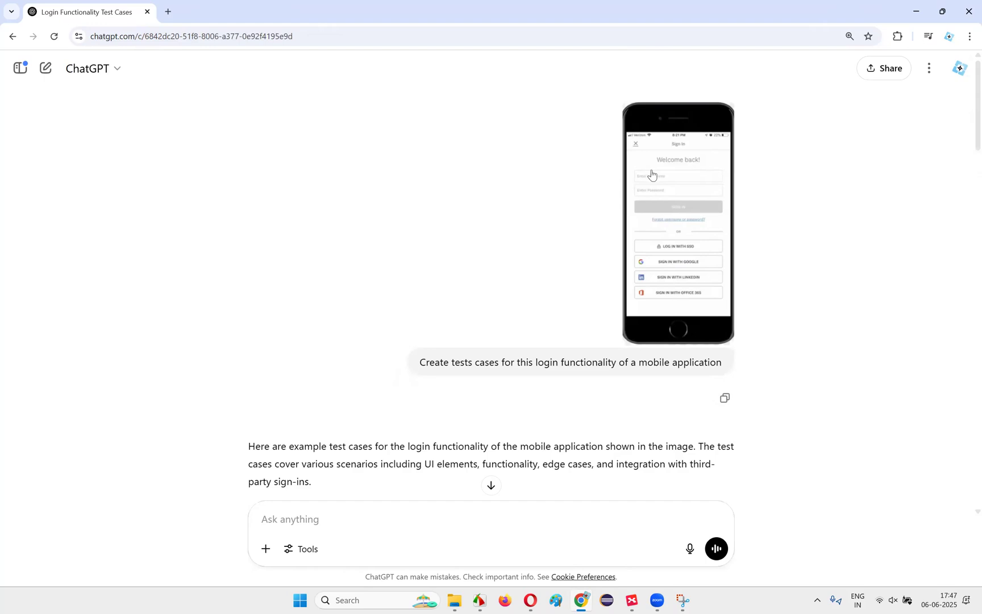
scroll(574, 300, down, 7)
drag(515, 384, 833, 401)
Review the valid credentials, invalid credentials and empty username cases under Login with Username & Password
scroll(833, 401, down, 4)
drag(293, 250, 412, 251)
click(461, 254)
scroll(339, 220, down, 2)
drag(334, 181, 382, 202)
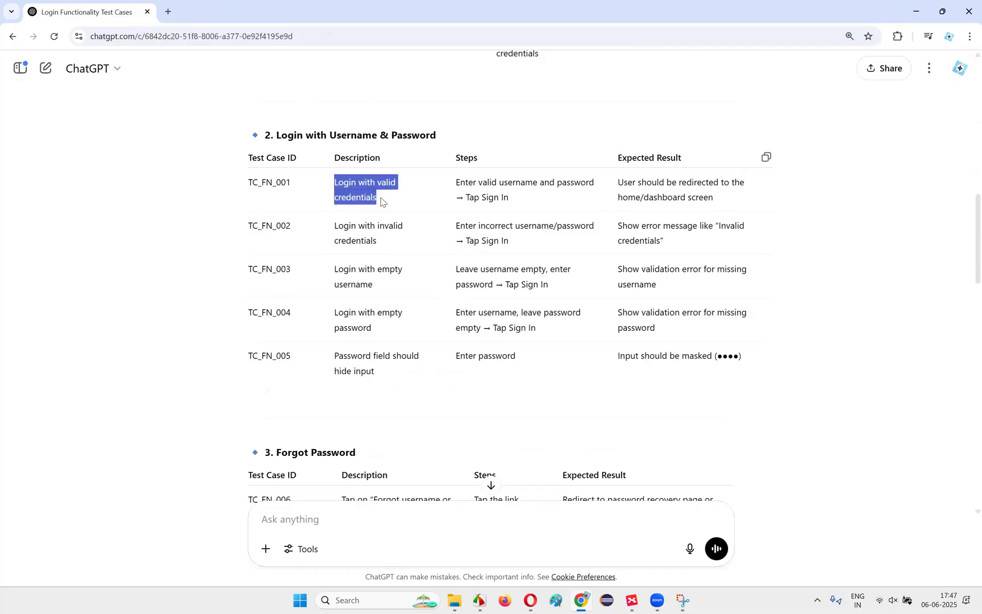
drag(335, 226, 388, 243)
click(389, 243)
drag(335, 268, 379, 287)
click(379, 287)
Review the empty password case TC_FN_004 and the hidden password input case TC_FN_005
scroll(375, 286, down, 1)
drag(335, 254, 408, 329)
click(379, 290)
click(412, 330)
drag(336, 304, 395, 325)
click(395, 324)
scroll(395, 323, down, 1)
drag(342, 256, 411, 279)
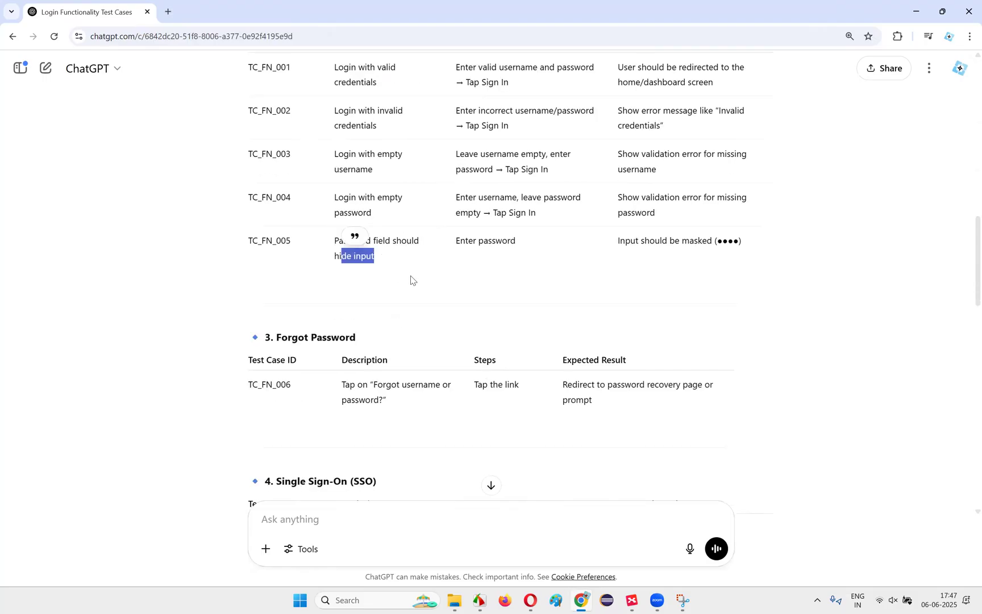
Compare the Forgot Password test case with the forgot username or password link in the phone screenshot
scroll(411, 279, down, 2)
drag(342, 269, 393, 301)
scroll(684, 229, up, 12)
scroll(710, 160, up, 3)
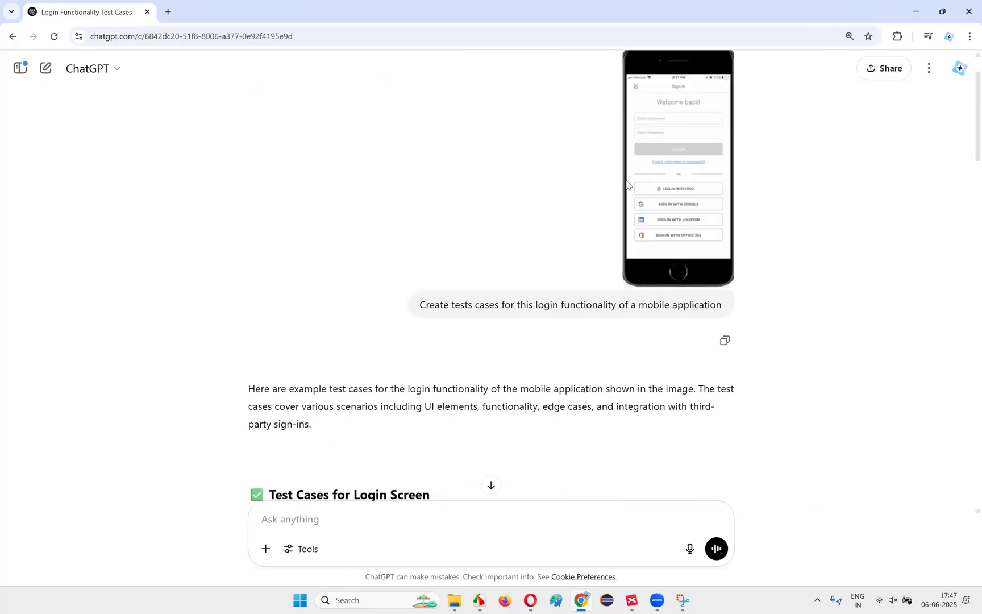
scroll(629, 186, down, 13)
Examine the description of case TC_FN_006 on tapping "Forgot username or password?"
click(401, 395)
drag(344, 382, 406, 407)
click(405, 407)
drag(344, 388, 351, 386)
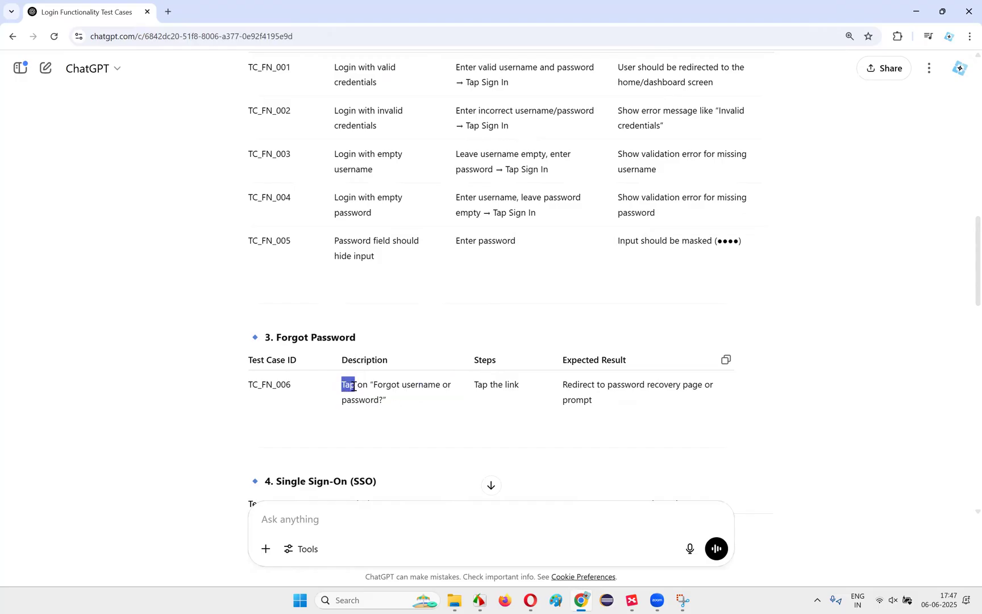
drag(353, 386, 395, 404)
click(362, 398)
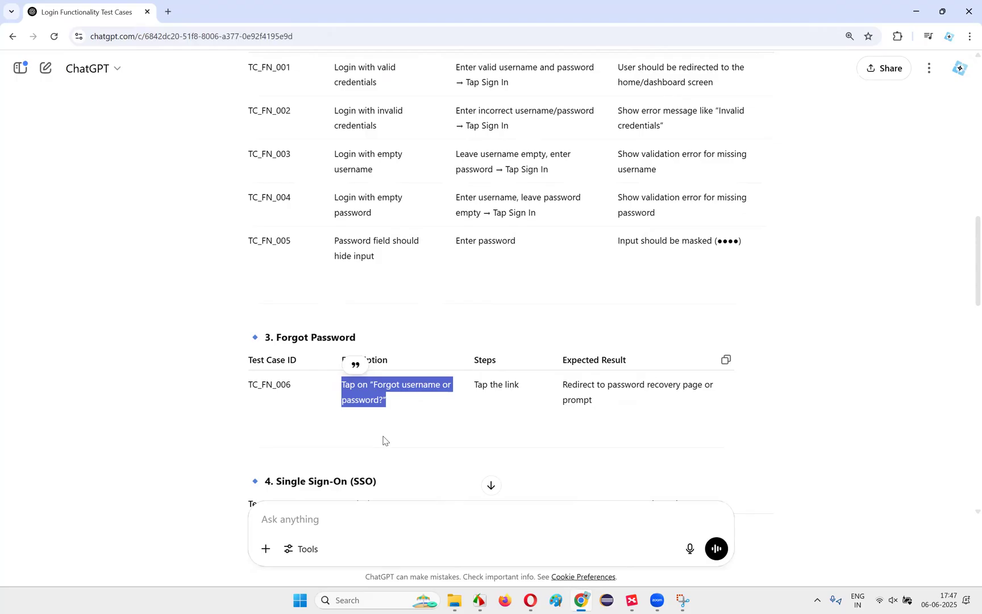
drag(343, 387, 420, 410)
click(420, 411)
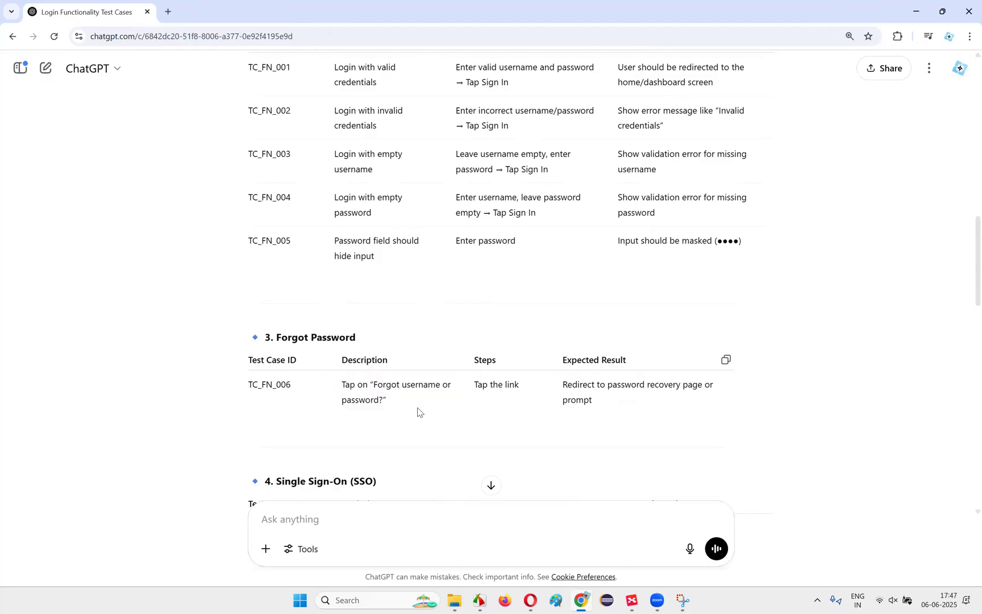
drag(342, 387, 420, 407)
click(421, 407)
drag(347, 387, 397, 411)
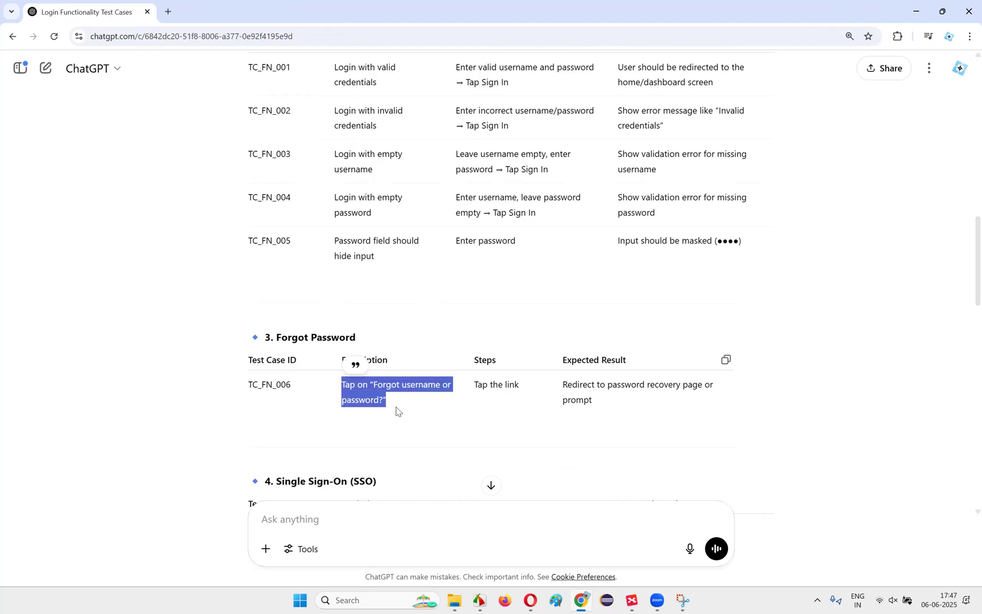
click(437, 425)
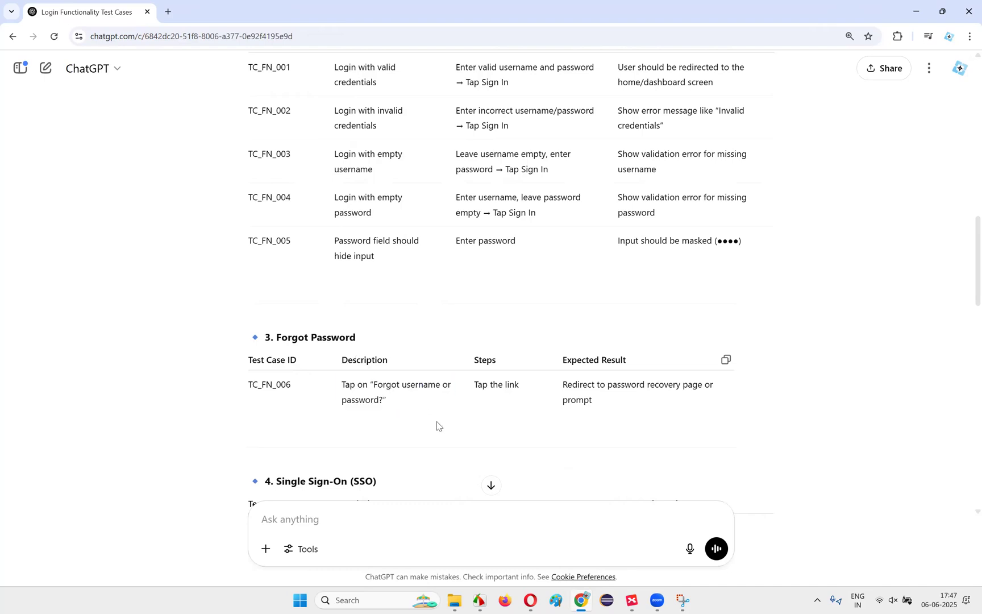
drag(340, 384, 420, 404)
click(420, 408)
Review the description, steps and expected result of Single Sign-On case TC_SSO_001
scroll(432, 407, down, 2)
drag(340, 294, 412, 283)
click(425, 290)
scroll(423, 290, down, 2)
drag(282, 251, 305, 251)
click(407, 257)
drag(341, 296, 570, 318)
click(407, 303)
click(518, 316)
click(543, 315)
click(570, 318)
drag(467, 313, 548, 318)
click(547, 318)
drag(471, 298, 553, 319)
click(552, 318)
drag(499, 296, 717, 318)
click(579, 318)
double_click(490, 314)
click(550, 320)
click(717, 318)
Review the description, steps and expected result of case TC_SSO_002 on SSO with invalid credentials
drag(335, 340, 390, 362)
click(390, 362)
double_click(339, 355)
click(414, 364)
drag(469, 341, 811, 348)
click(588, 348)
drag(637, 343, 749, 345)
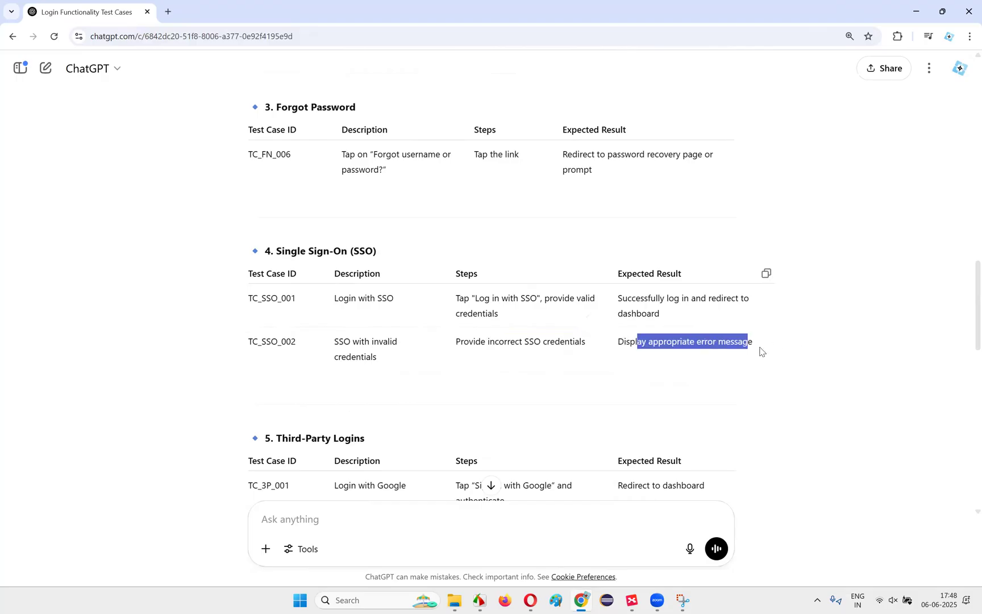
Review the Third-Party Logins cases for Google, LinkedIn, Office 365 and cancelling during a third-party login
scroll(738, 341, down, 3)
click(388, 274)
scroll(409, 273, down, 1)
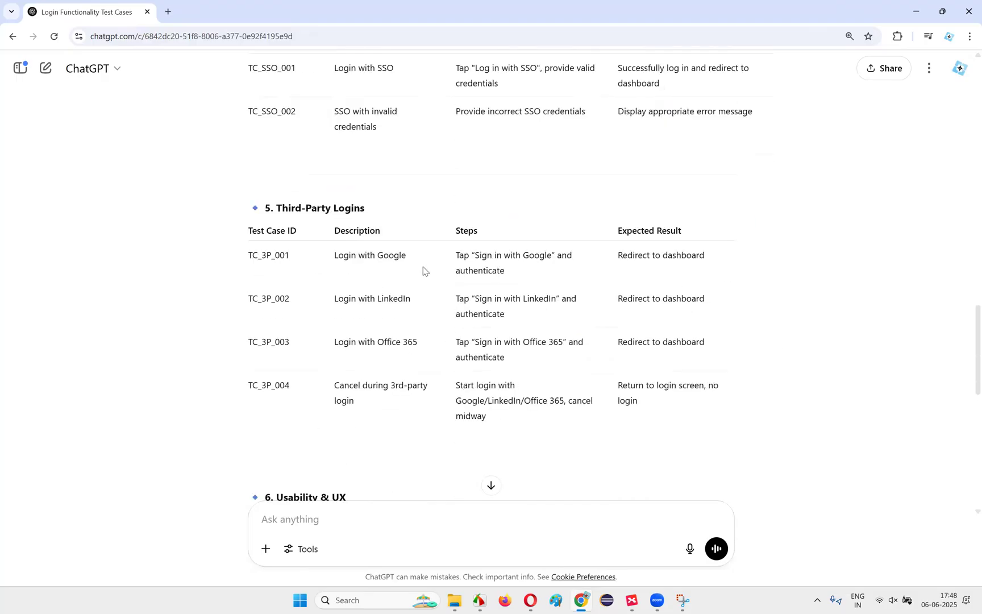
drag(332, 257, 421, 259)
drag(334, 301, 411, 299)
drag(334, 341, 439, 347)
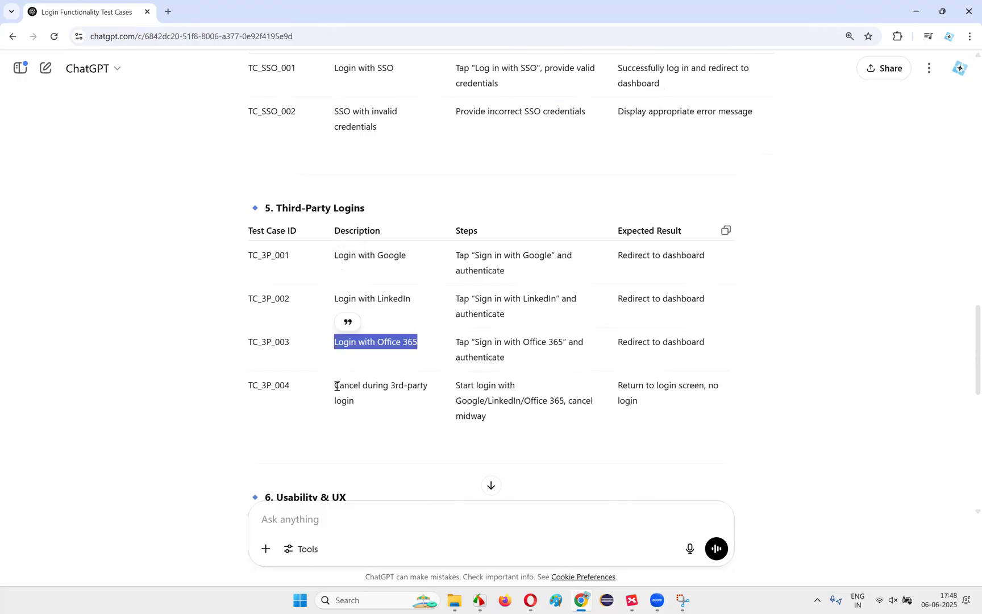
drag(336, 386, 388, 409)
click(384, 410)
drag(336, 386, 423, 410)
click(422, 410)
scroll(417, 397, down, 2)
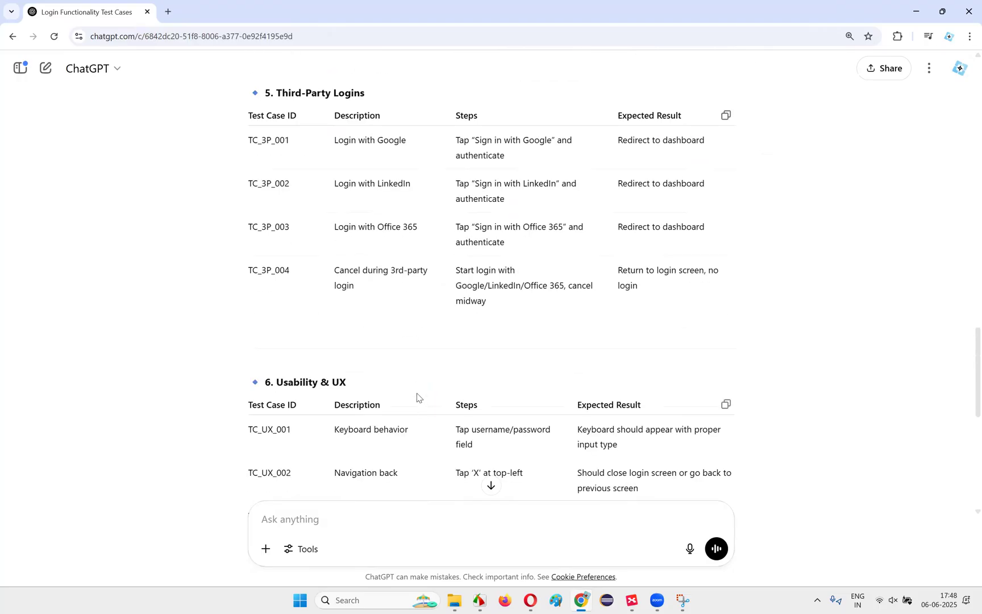
Review the Usability & UX cases on keyboard behavior, navigation back and the battery warning edge case
scroll(417, 397, down, 3)
drag(339, 257, 408, 257)
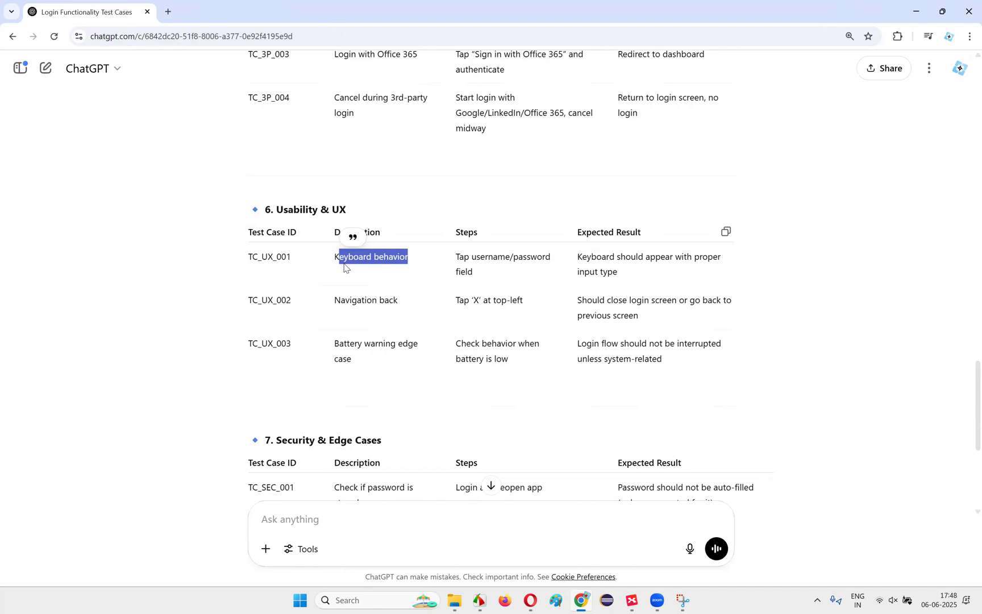
drag(587, 257, 700, 287)
click(669, 296)
drag(586, 257, 689, 295)
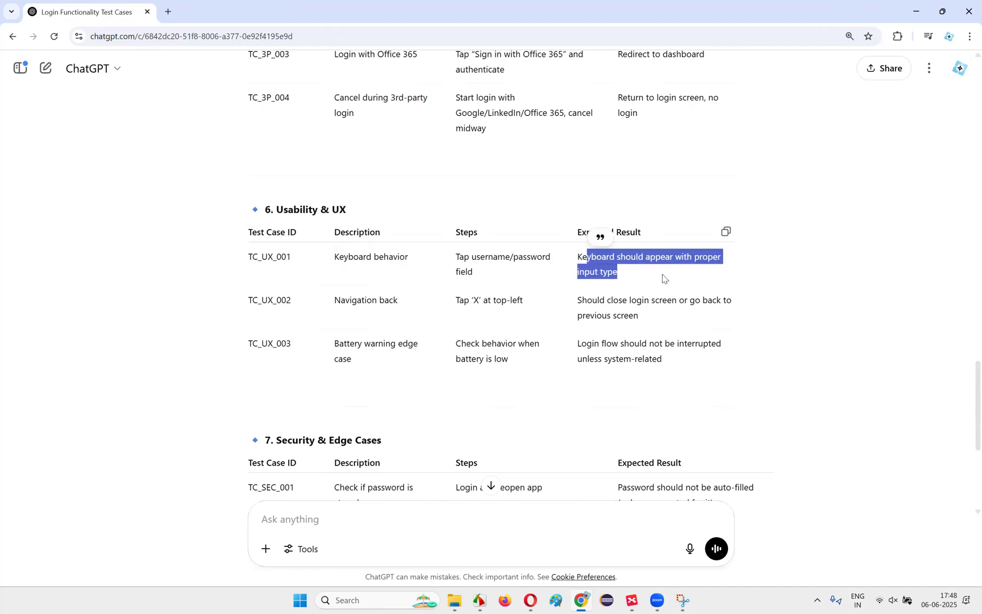
drag(663, 257, 701, 280)
drag(341, 300, 405, 311)
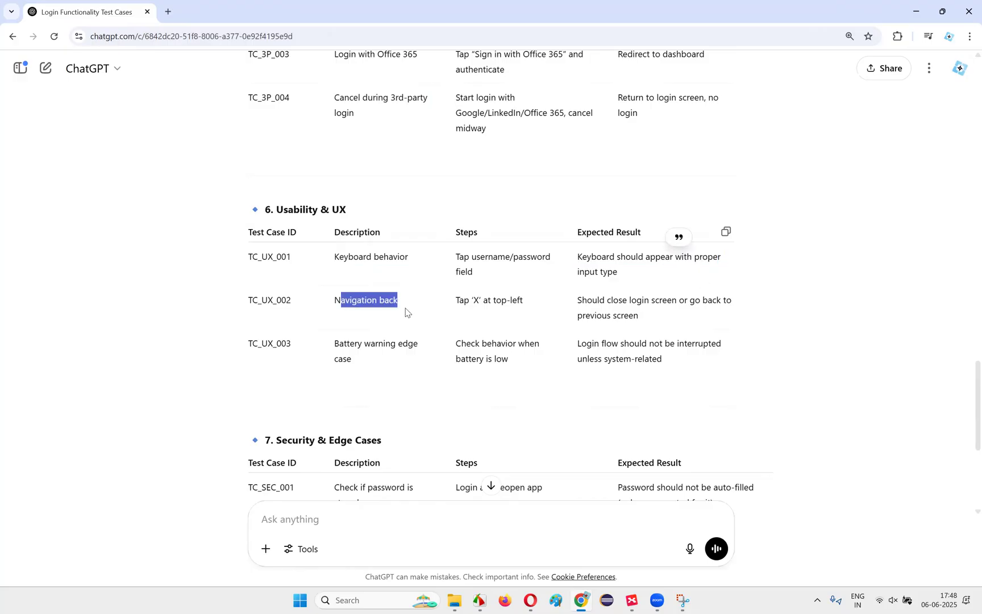
click(340, 345)
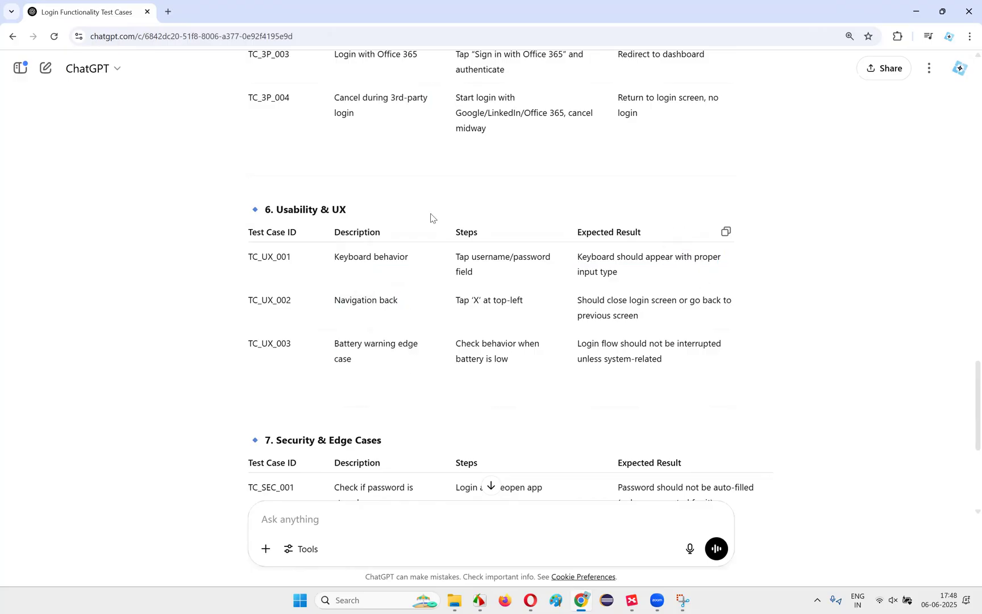
scroll(359, 321, down, 1)
drag(341, 292, 417, 314)
click(392, 313)
click(416, 313)
Review the Security & Edge Cases on stored passwords, the SQL injection attempt and login with very long input
scroll(417, 315, down, 3)
drag(339, 257, 409, 276)
click(409, 279)
drag(339, 257, 400, 278)
click(400, 278)
drag(345, 300, 420, 312)
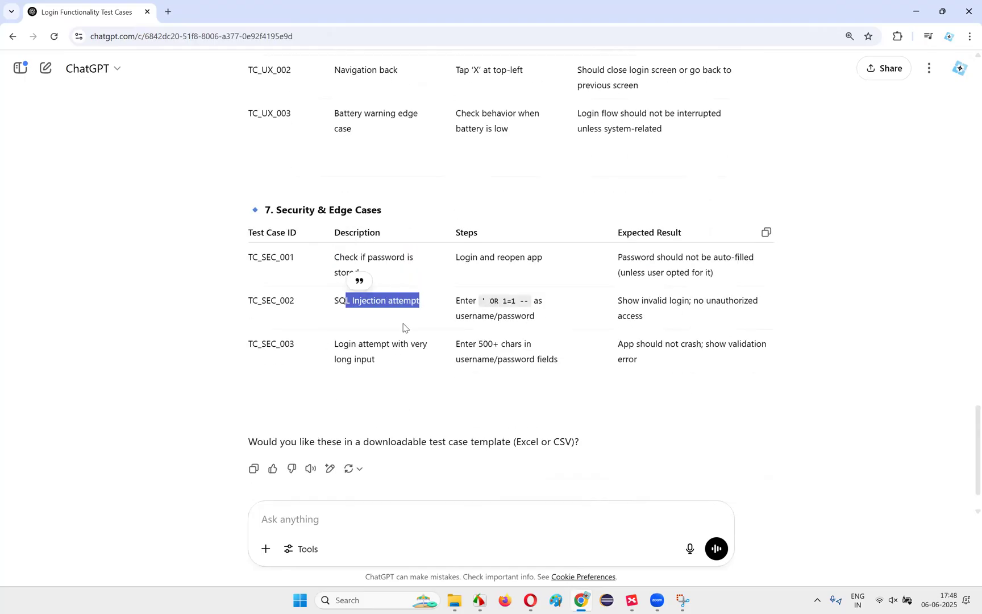
drag(338, 341, 395, 376)
click(394, 377)
drag(341, 341, 396, 368)
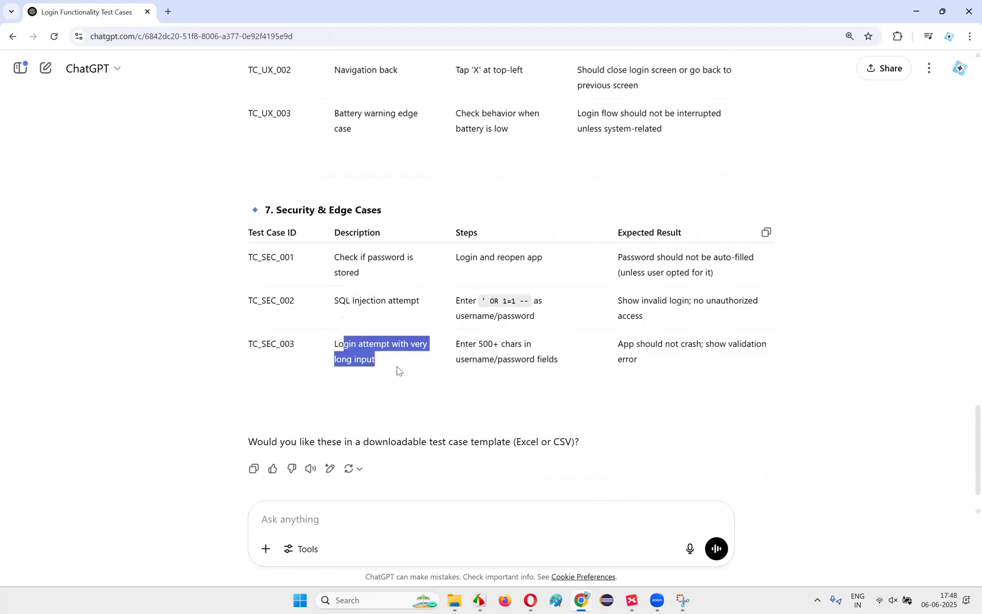
click(397, 368)
scroll(421, 370, down, 1)
drag(330, 316, 458, 309)
click(458, 309)
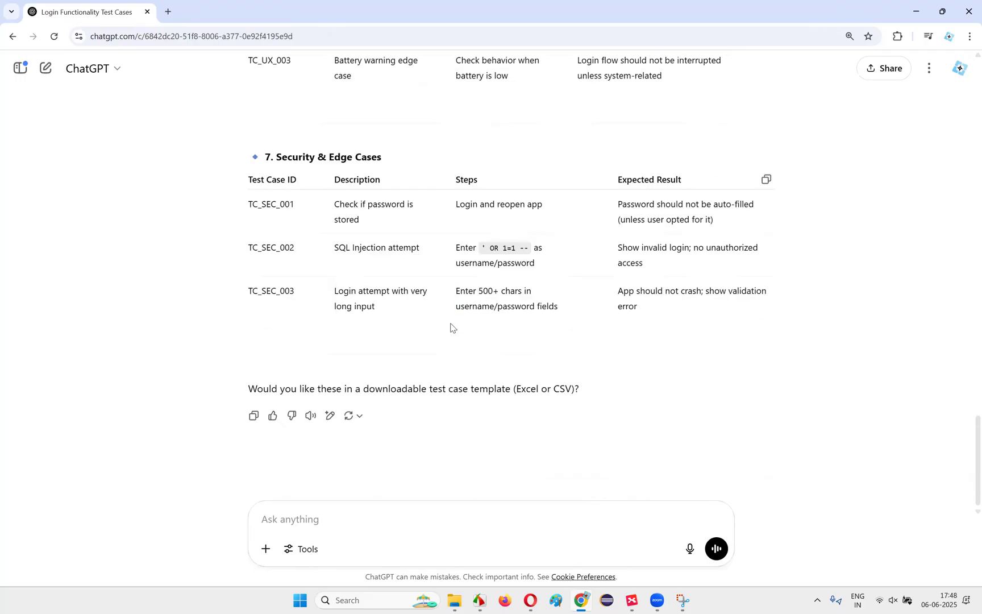
scroll(455, 319, up, 15)
scroll(468, 301, up, 15)
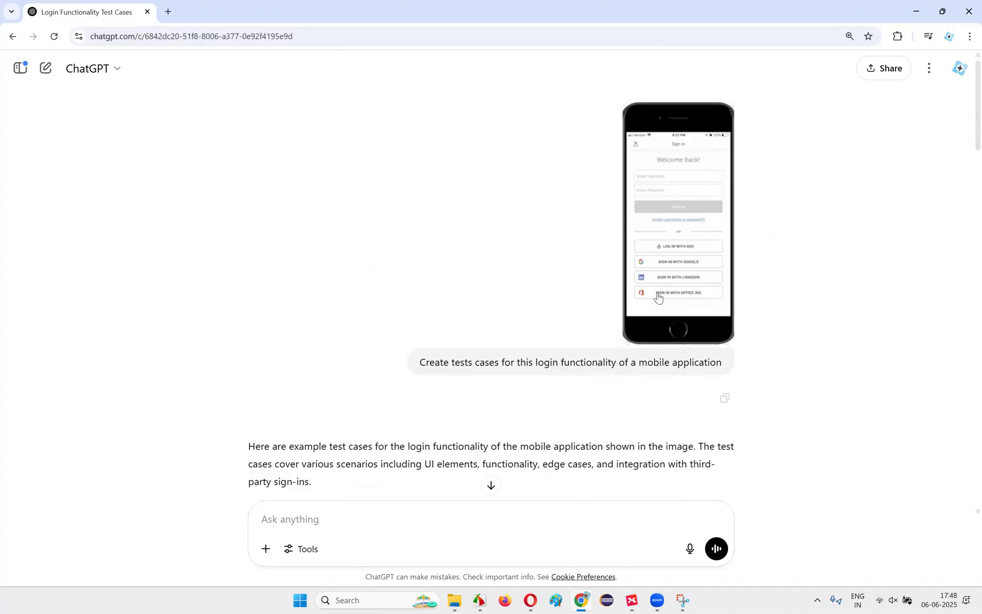
Switch to the Xmind map and examine the topic Using Screenshots generated by Test Case Studio under Different ways
click(632, 600)
scroll(566, 344, down, 4)
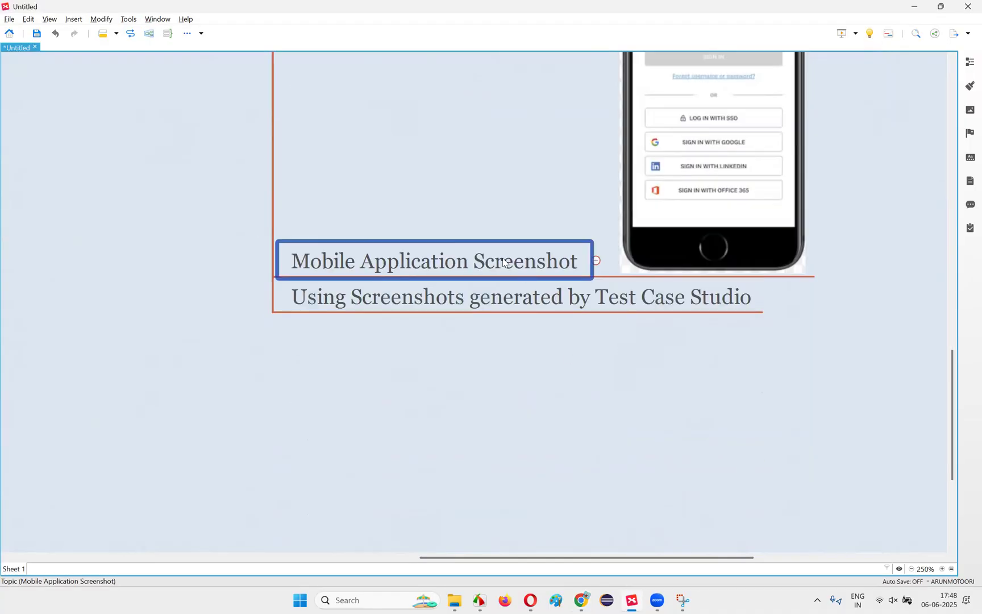
click(512, 297)
scroll(693, 346, up, 3)
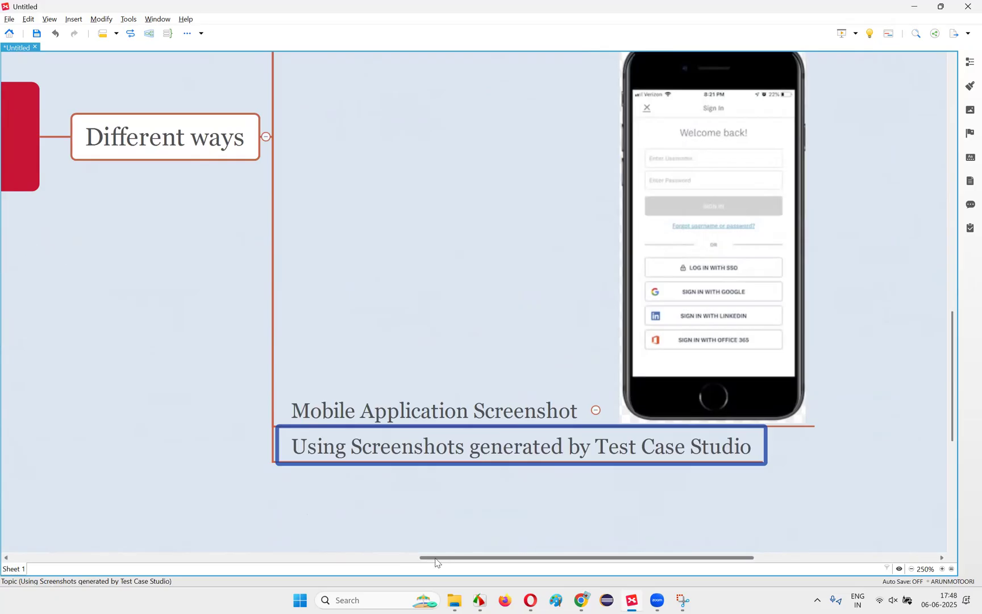
drag(436, 562, 252, 523)
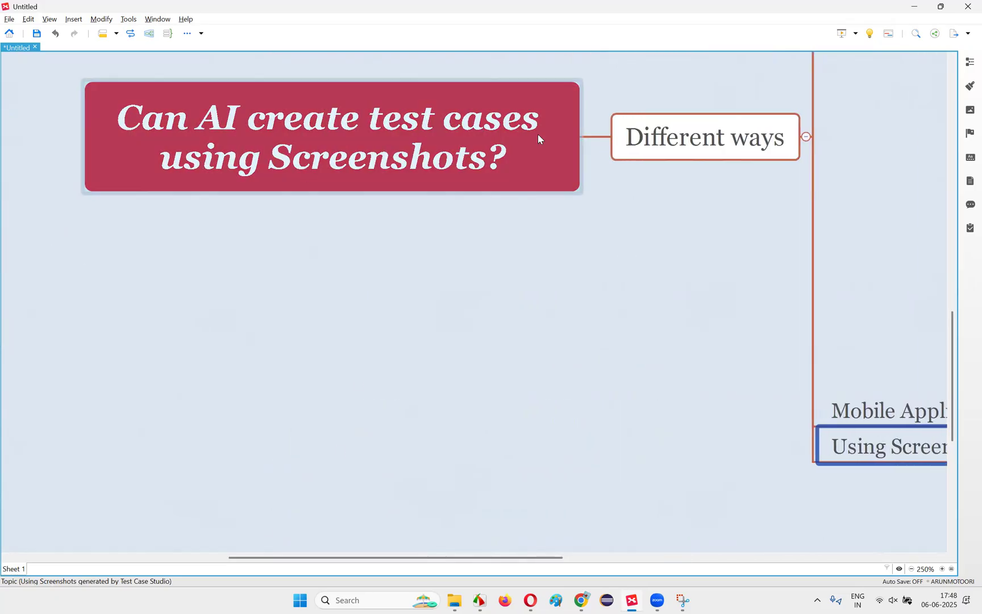
drag(509, 558, 743, 558)
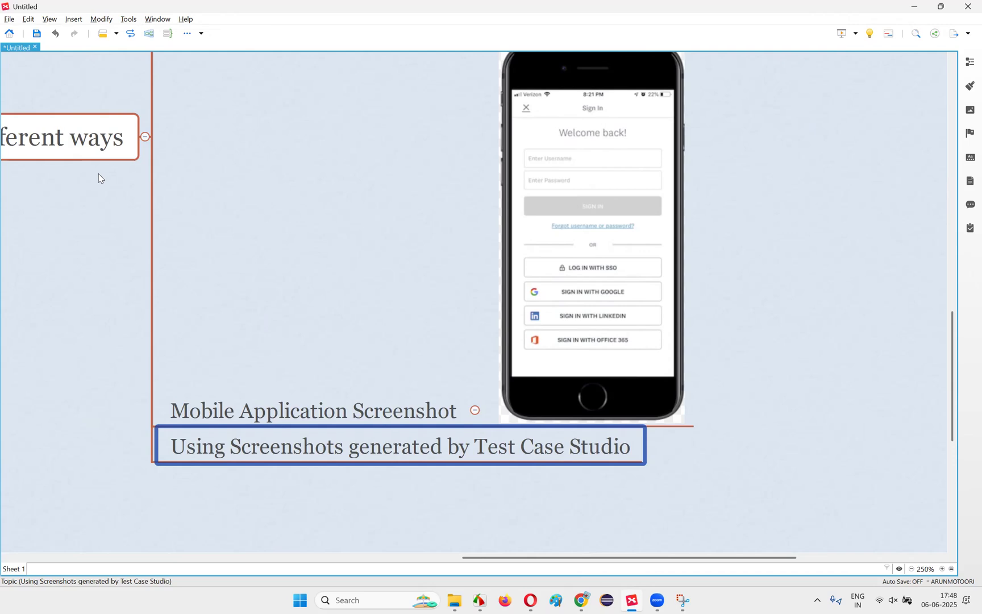
Switch to Chrome, open an additional browser tab and start a new chat in ChatGPT
click(589, 600)
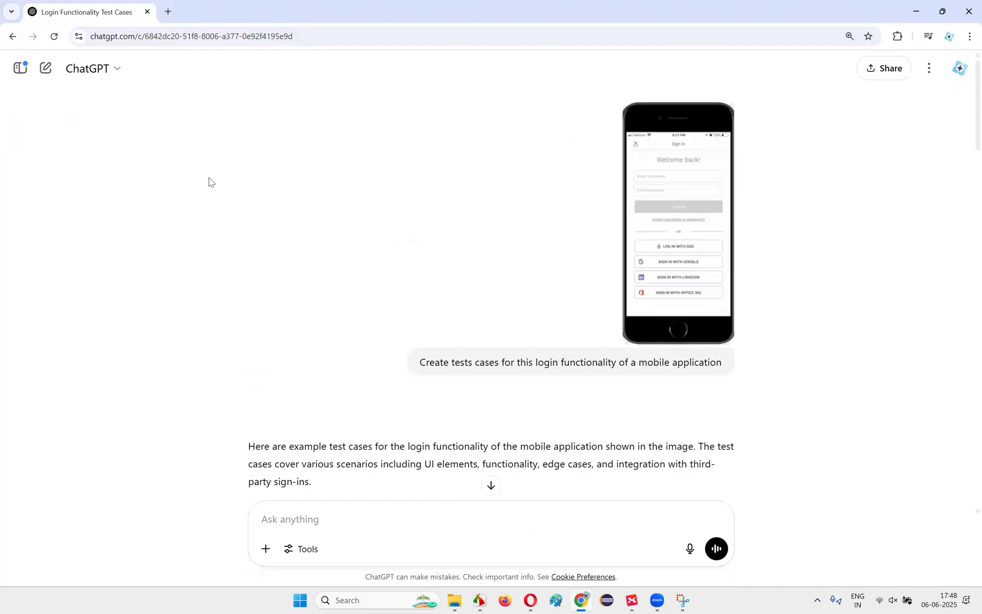
click(165, 17)
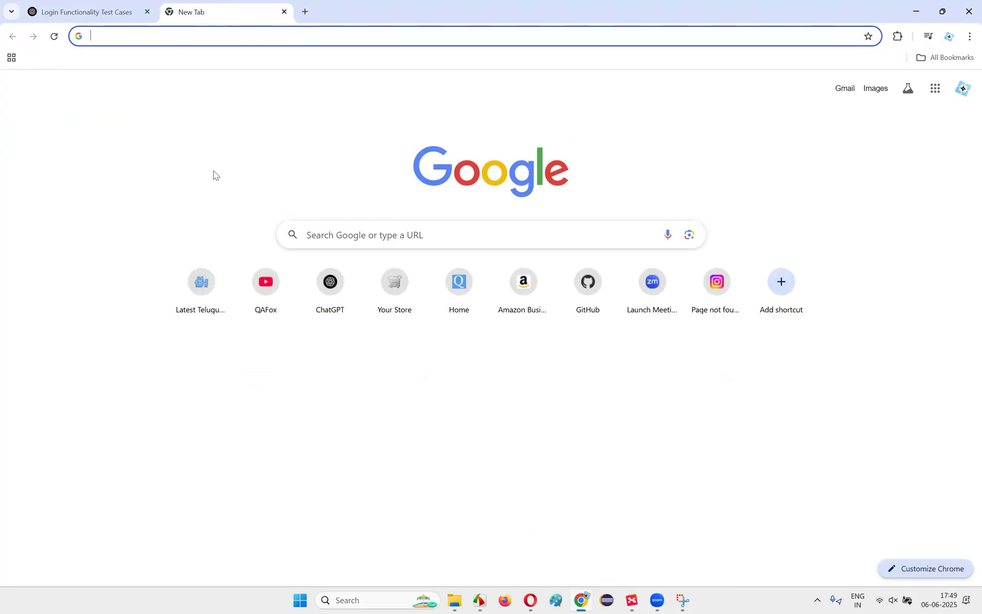
click(633, 600)
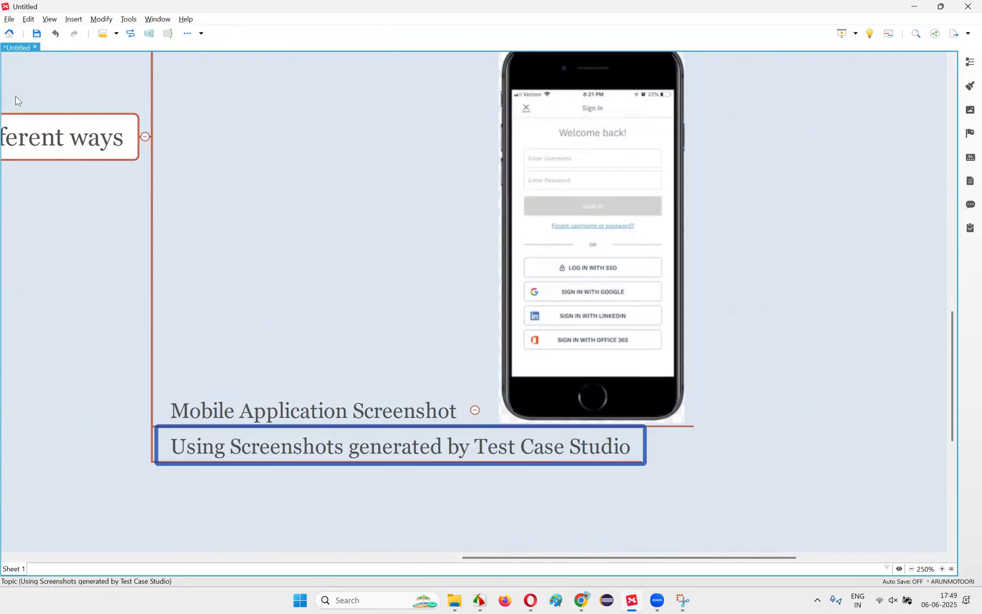
click(582, 601)
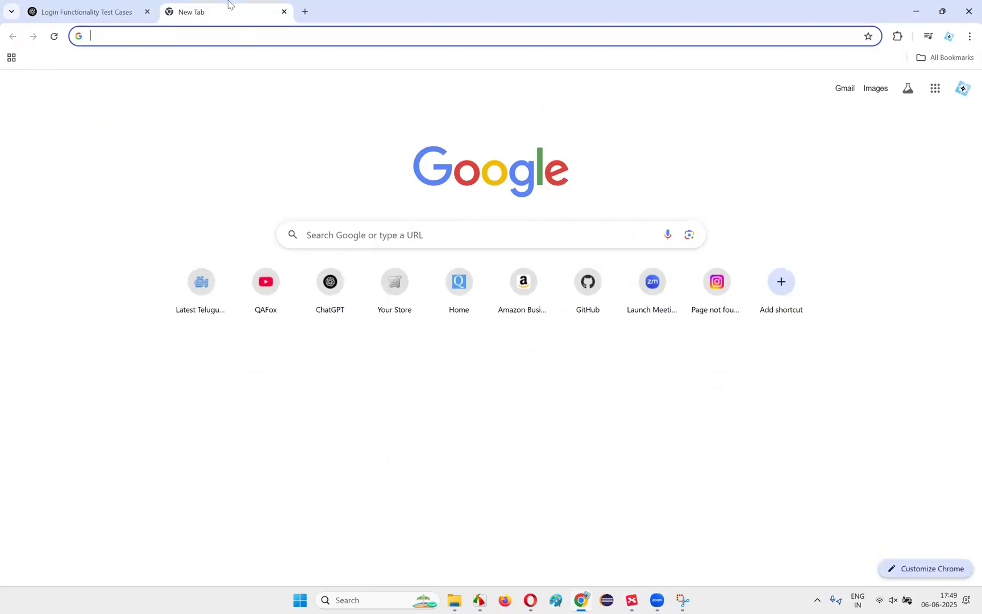
click(118, 16)
click(78, 69)
click(46, 67)
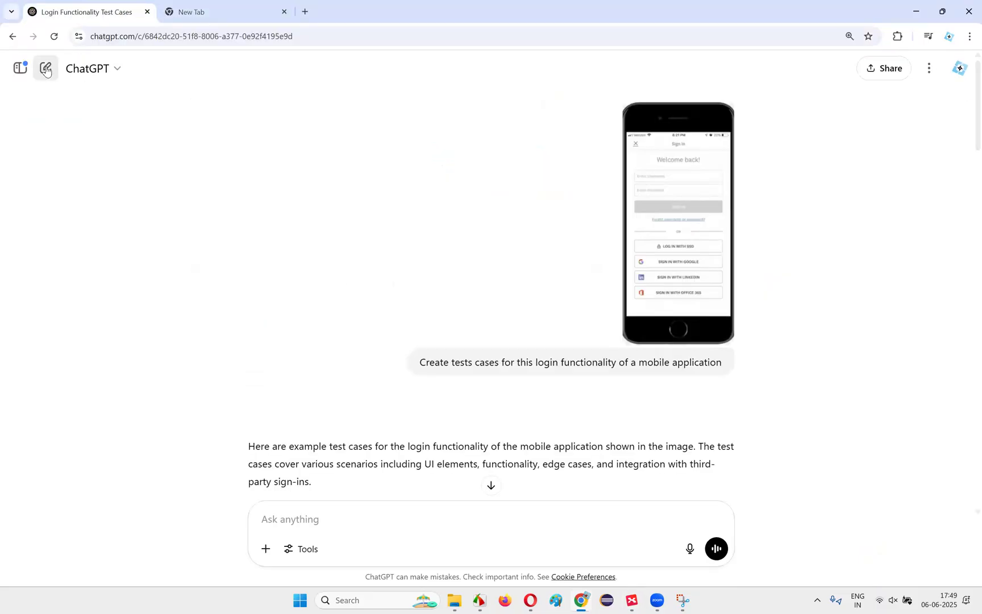
click(176, 13)
click(168, 37)
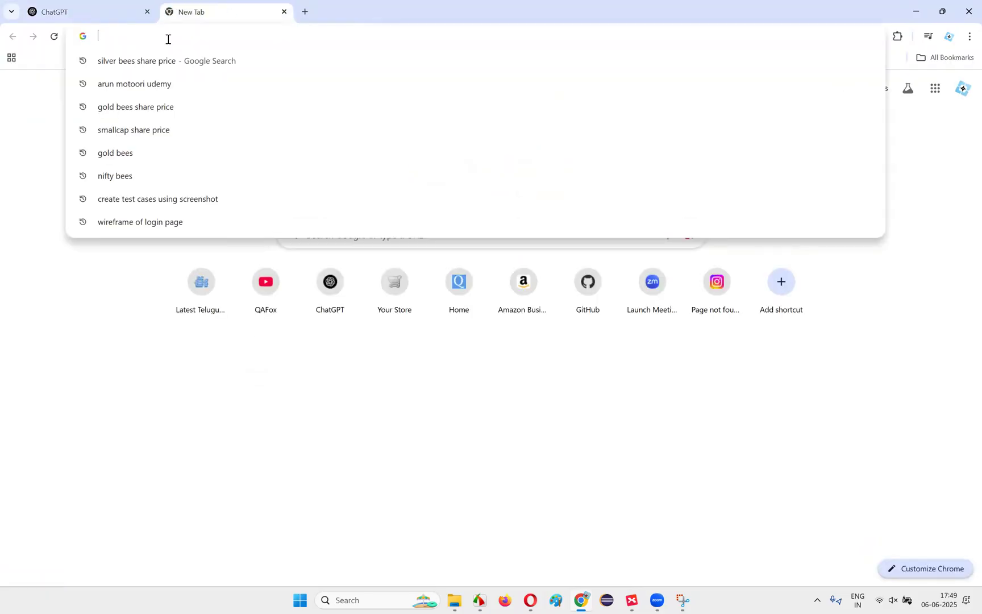
text(t)
key(Return)
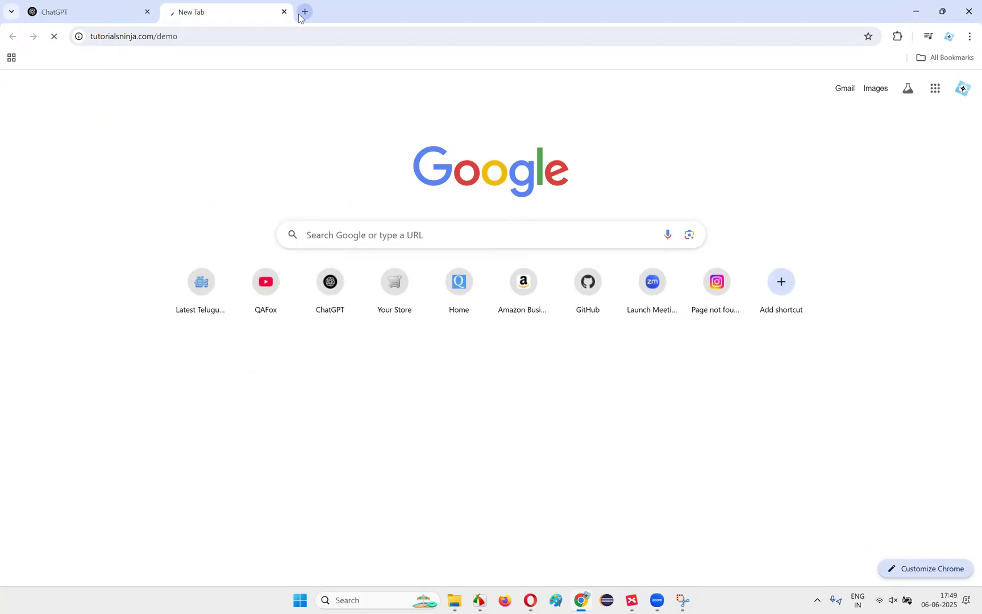
Replace the demo store tab with a new one, load selectorshub.com and open the install page for TestCase Studio
click(304, 12)
click(284, 12)
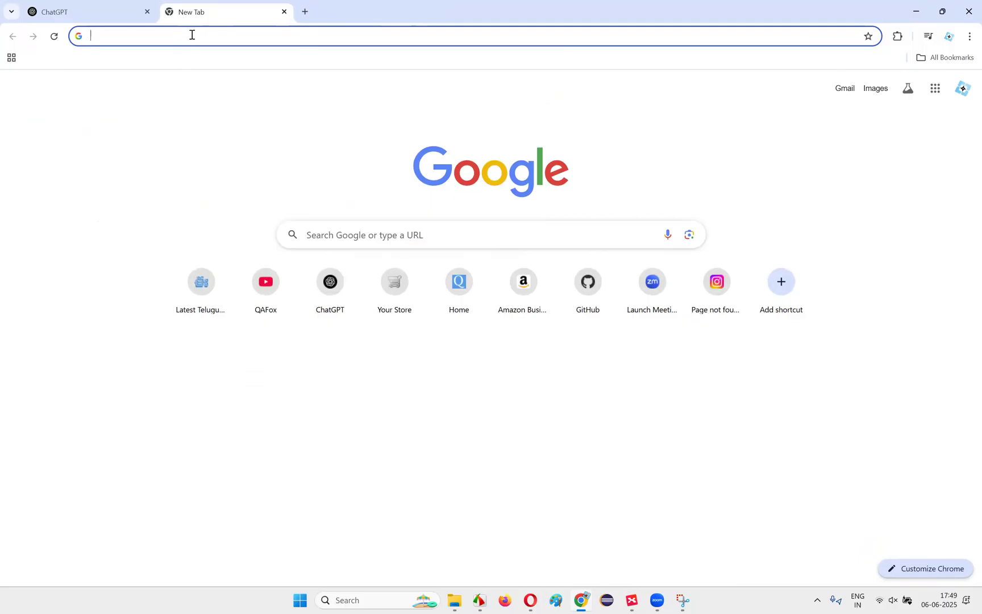
text(selectorshub.com)
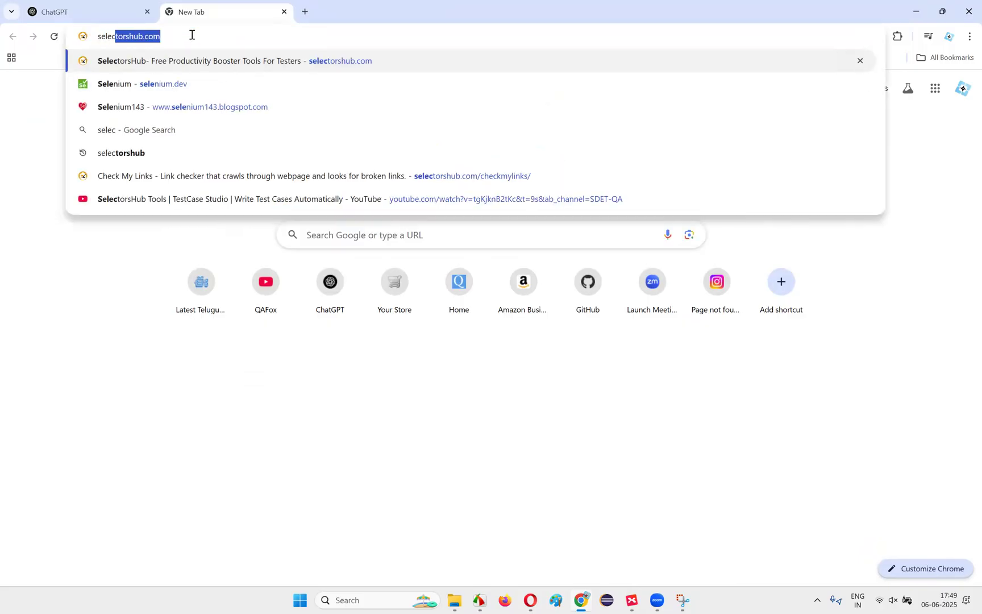
key(Return)
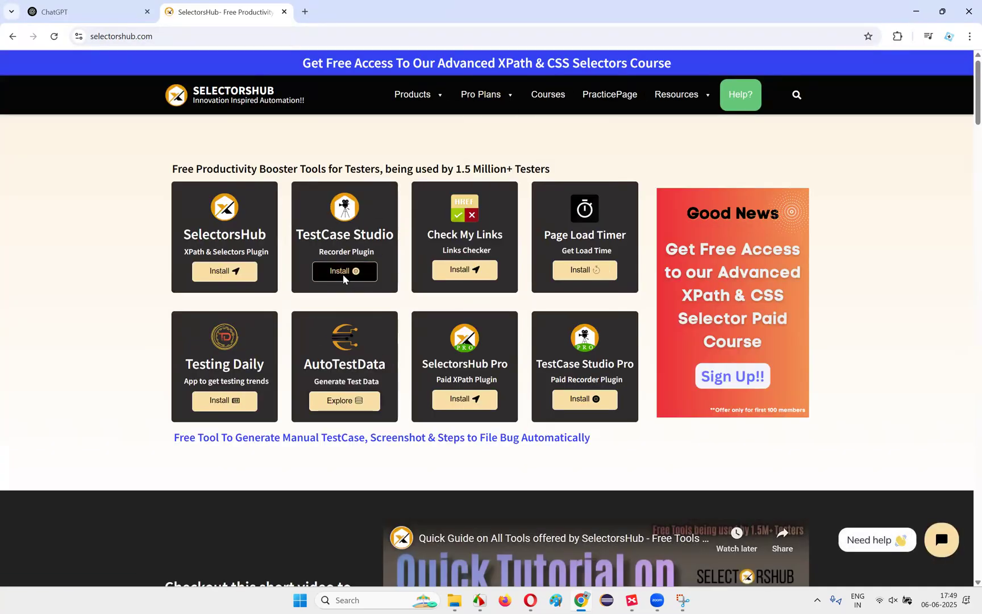
click(342, 272)
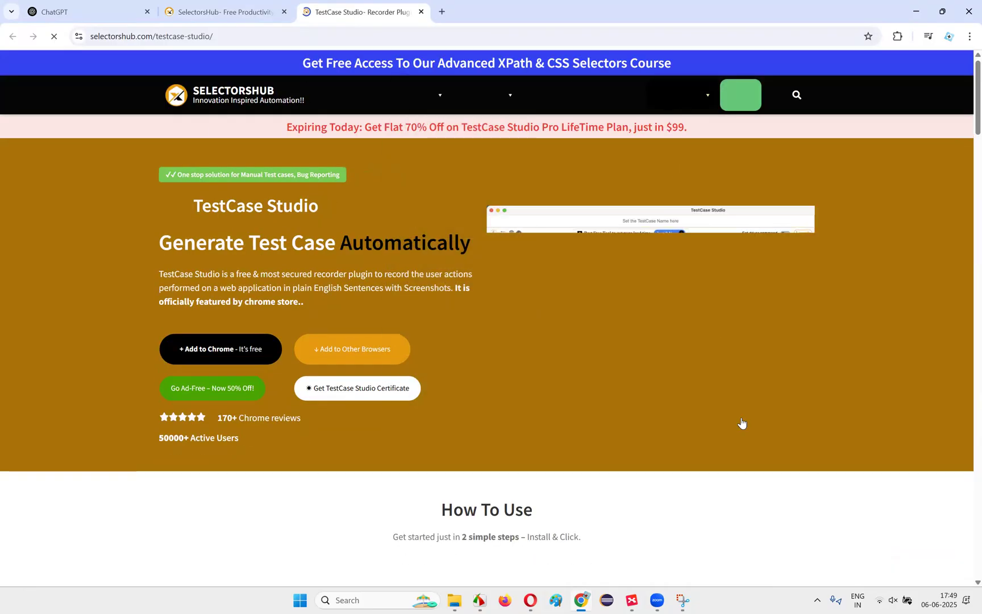
Install the TestCase Studio - Selenium IDE extension in Chrome from its Chrome Web Store page
click(228, 357)
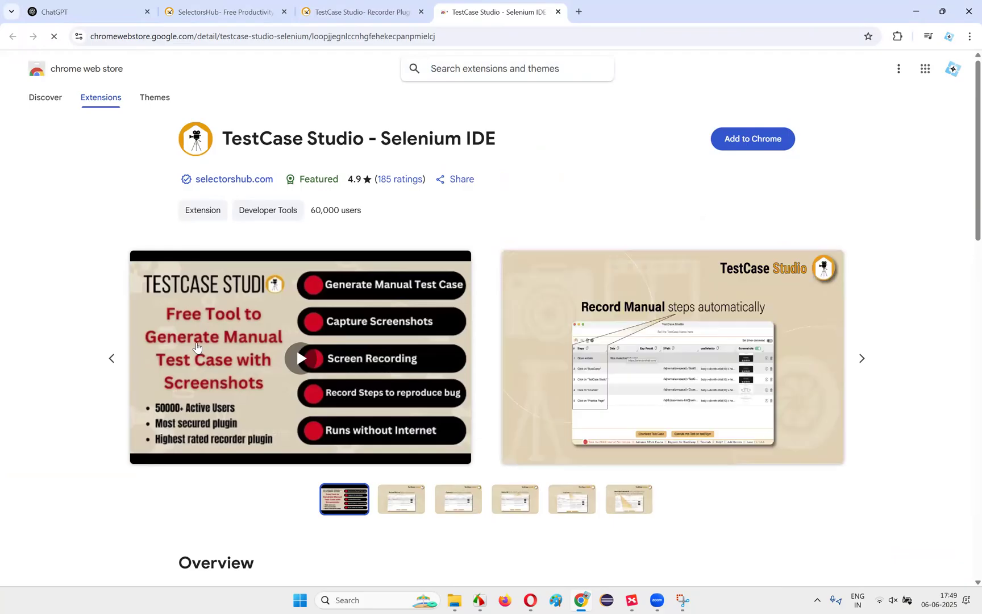
click(750, 149)
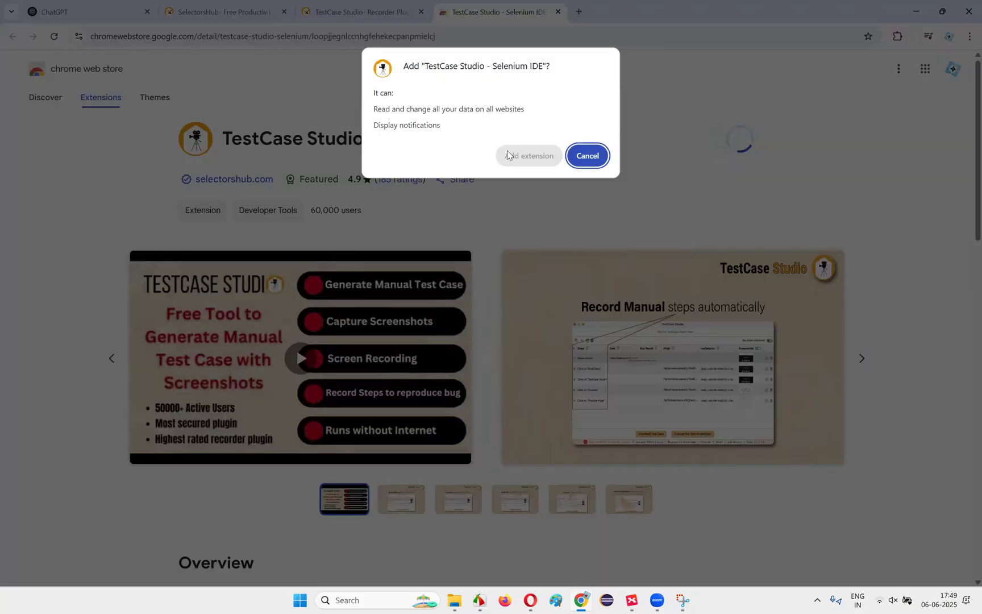
click(533, 156)
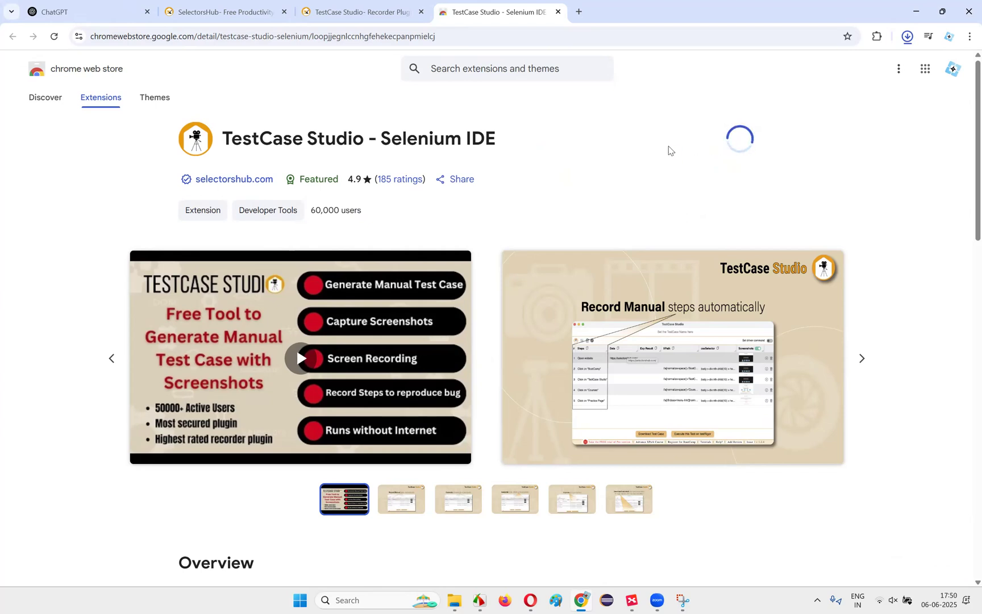
click(913, 42)
click(948, 204)
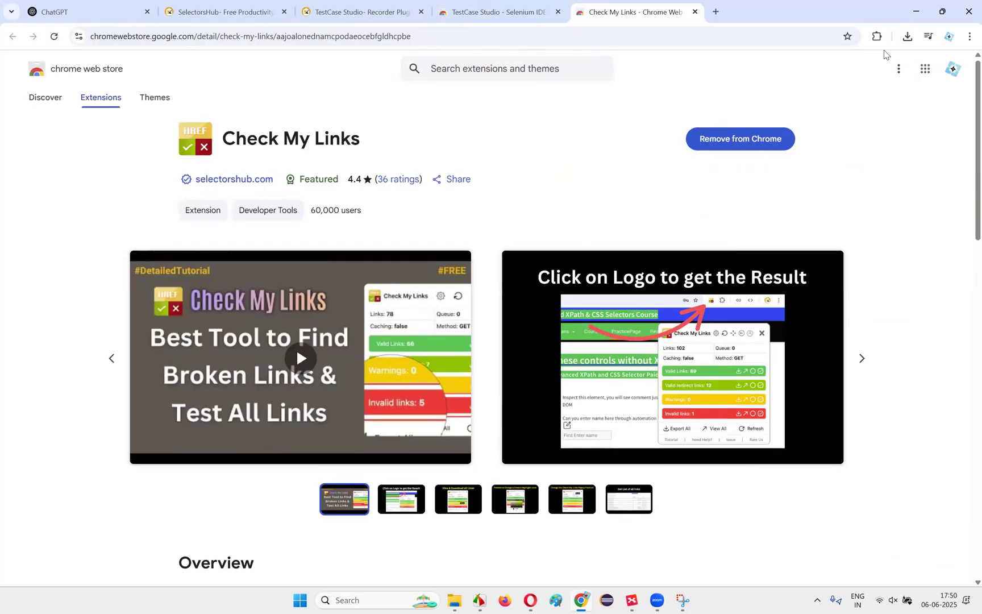
Pin the TestCase Studio extension and close the Chrome Web Store and SelectorsHub tabs, keeping only ChatGPT open
click(876, 36)
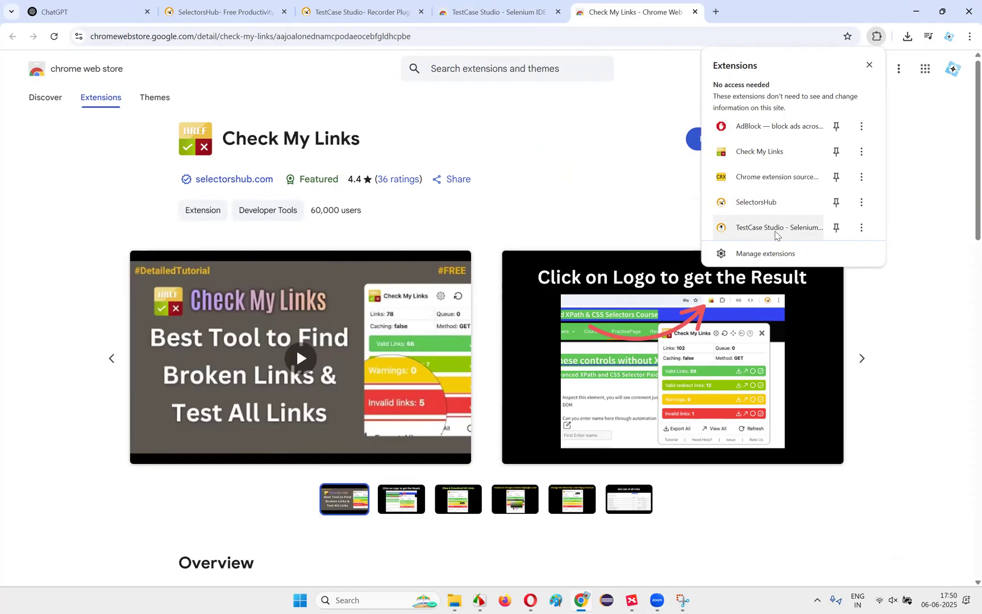
click(836, 228)
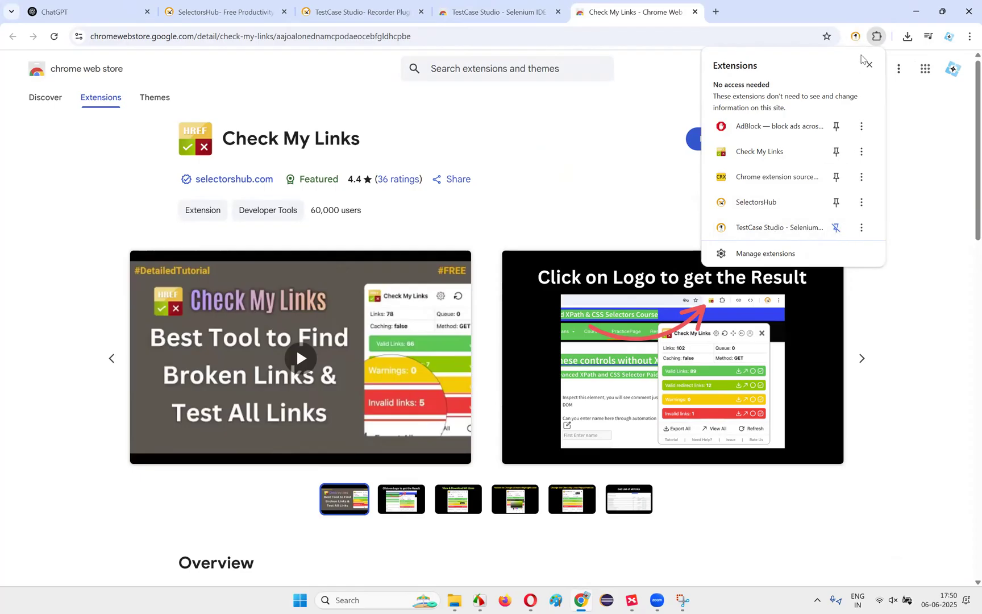
click(694, 12)
click(694, 12)
click(557, 12)
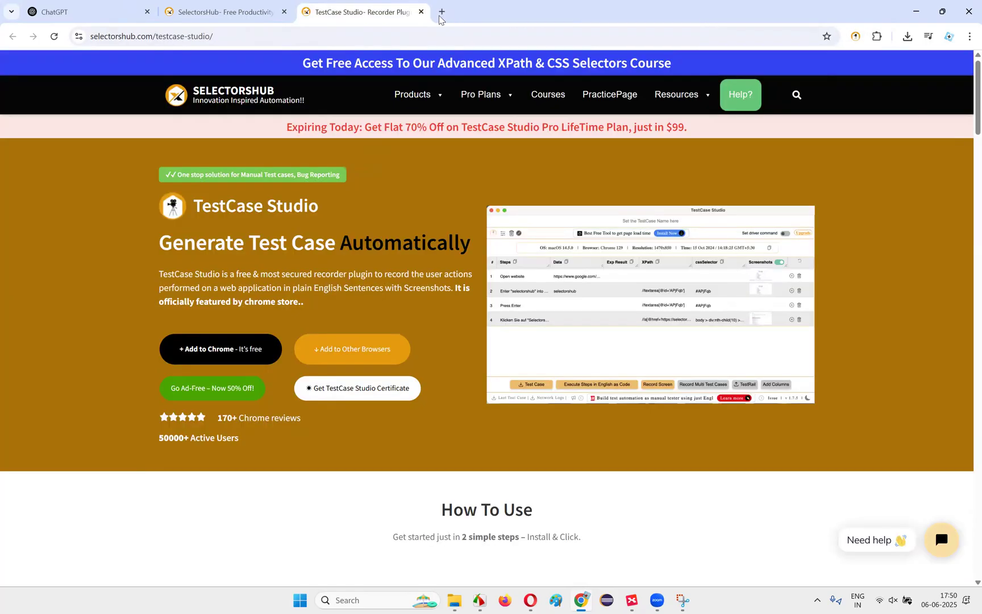
click(421, 11)
click(284, 11)
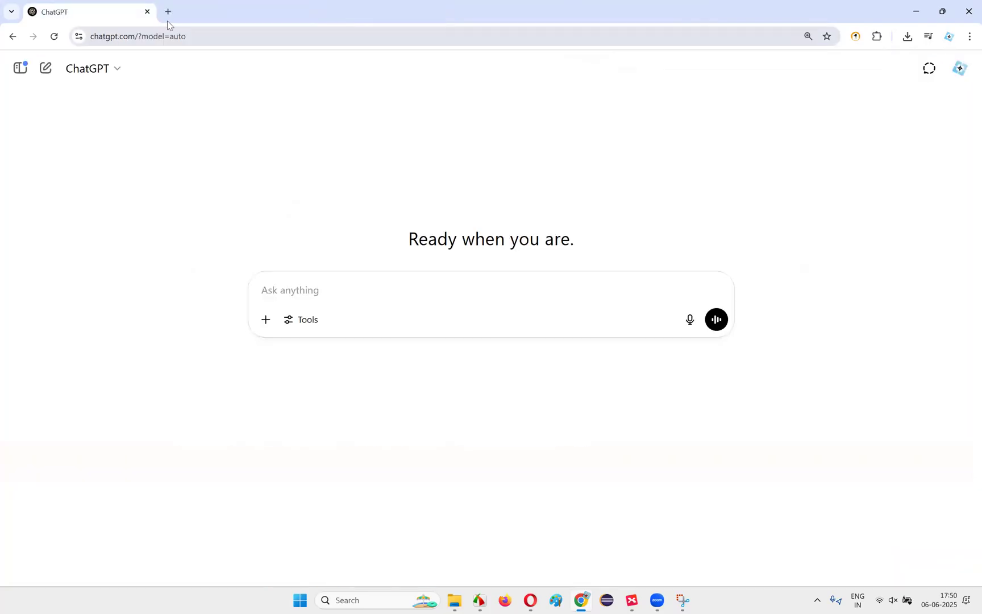
Launch the TestCase Studio recorder and minimize its window
click(855, 36)
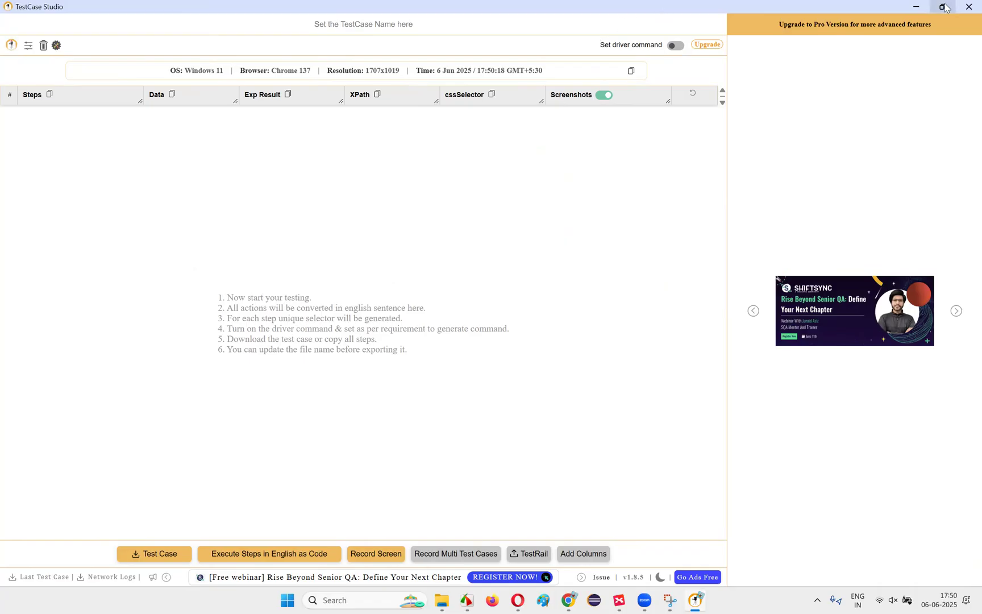
click(916, 8)
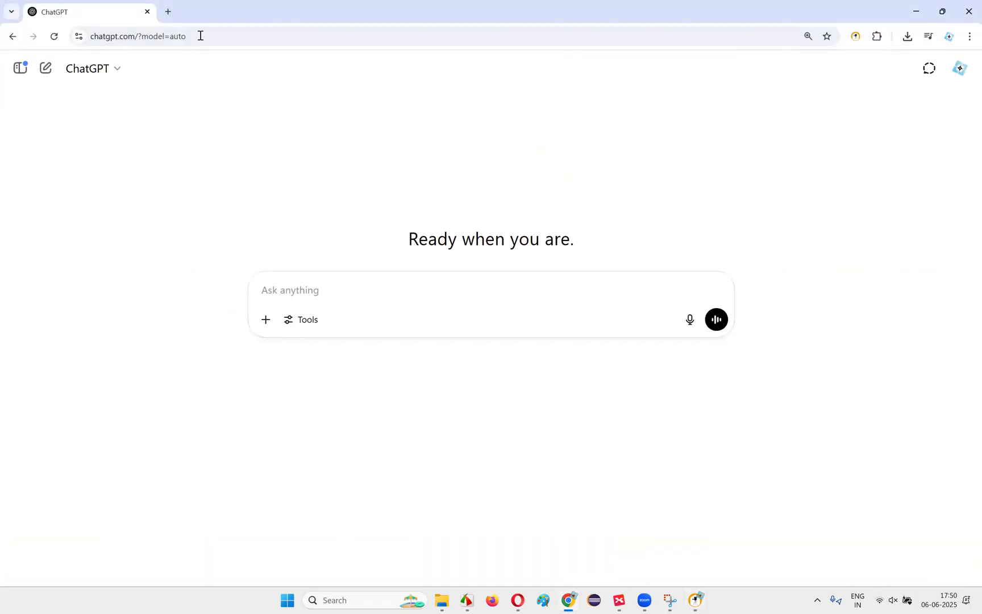
Open tutorialsninja.com/demo in a new tab and go to the store's account login page
click(173, 12)
text(t)
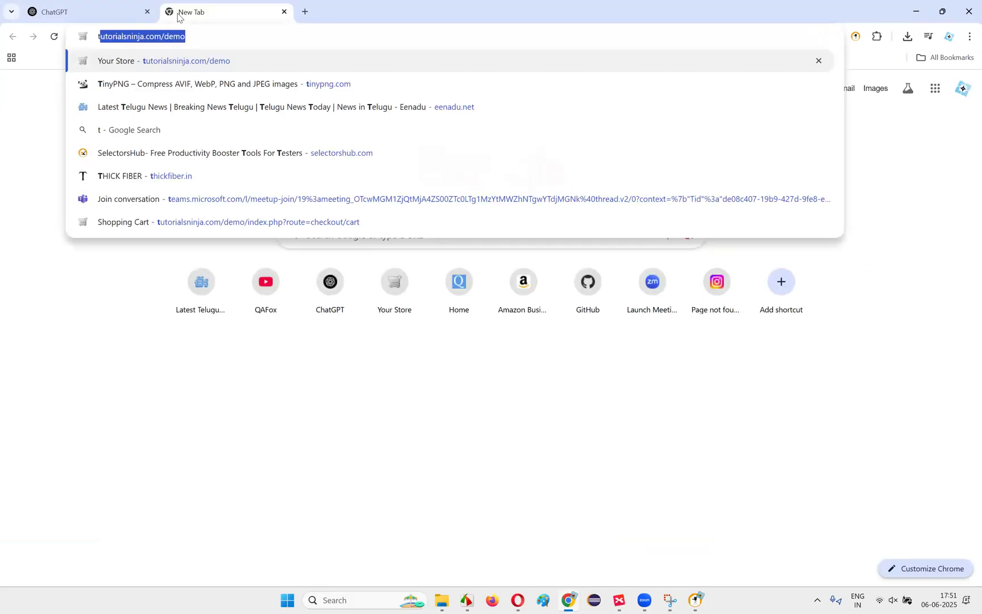
key(Return)
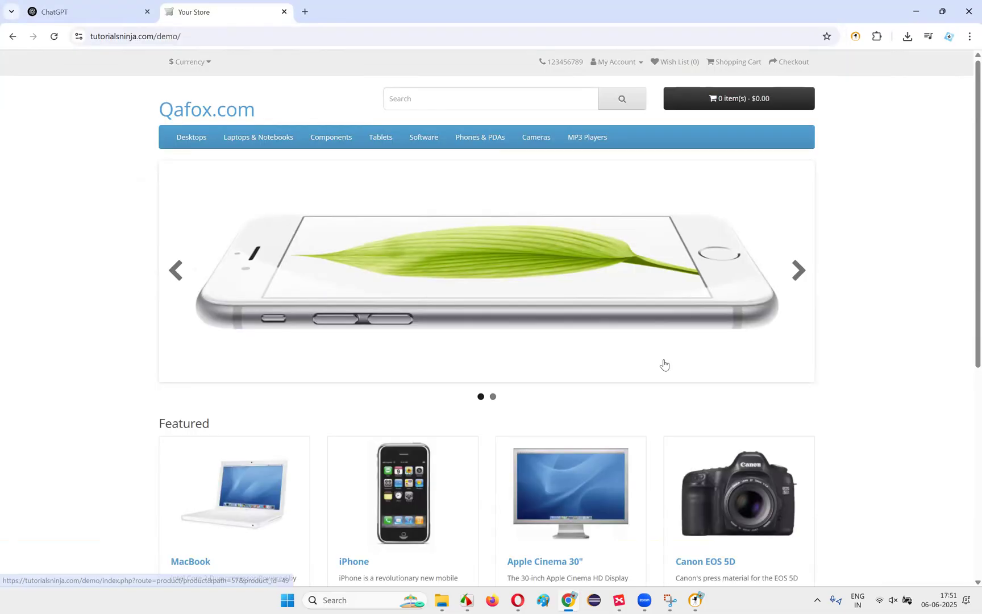
click(622, 67)
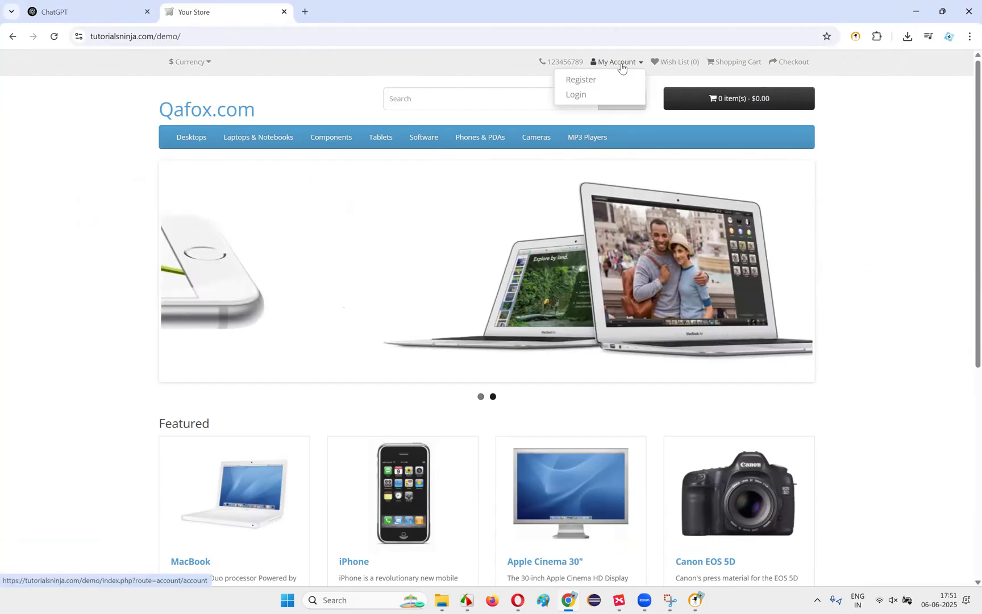
click(579, 99)
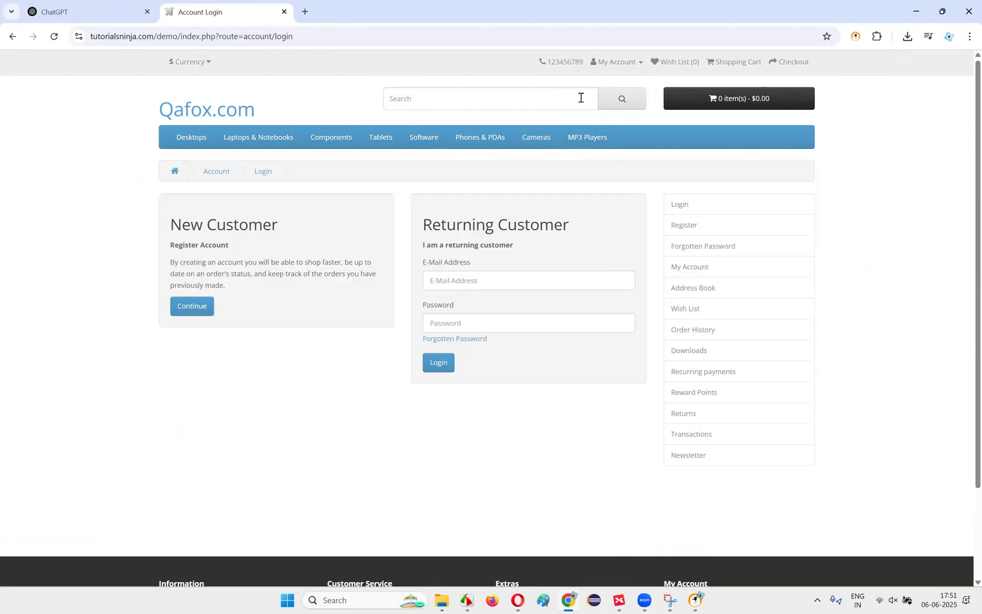
Fill in the returning customer's e-mail address and password and log in to the store account
click(456, 287)
click(494, 322)
click(494, 322)
text(••)
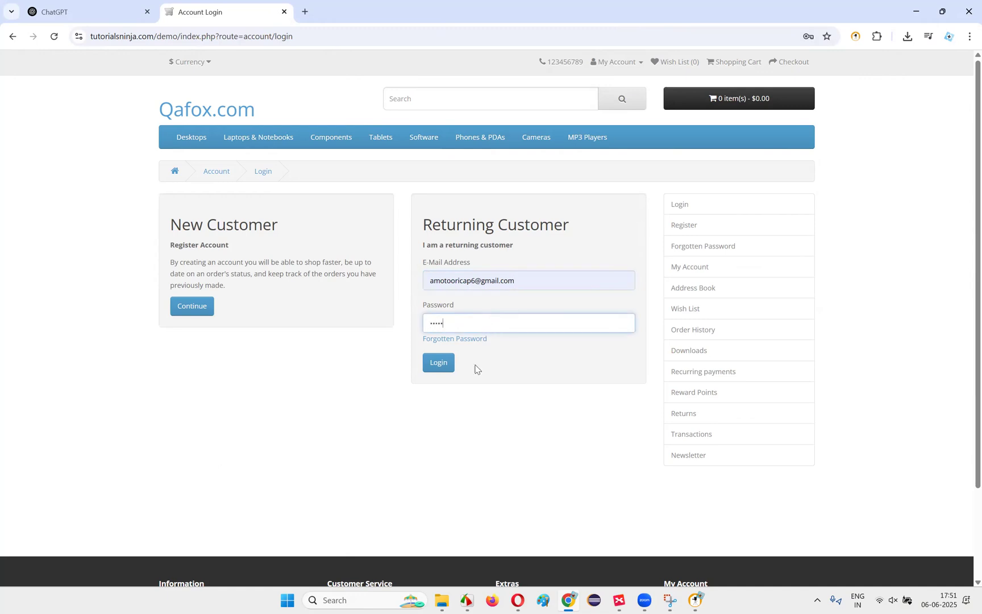
click(438, 369)
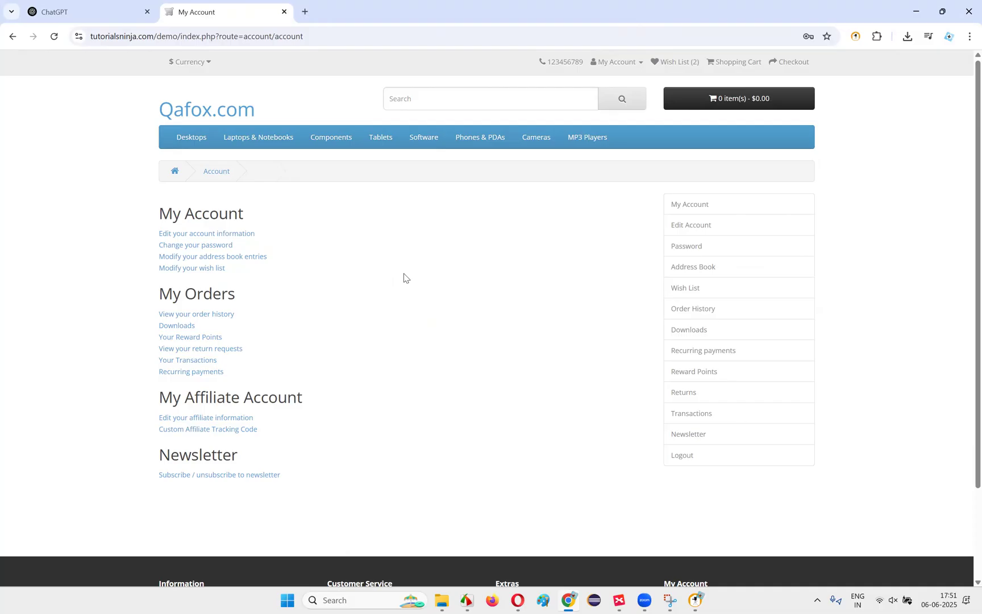
Record a TestCase Studio Verify Present check on the Logout option of the store's My Account menu
click(619, 62)
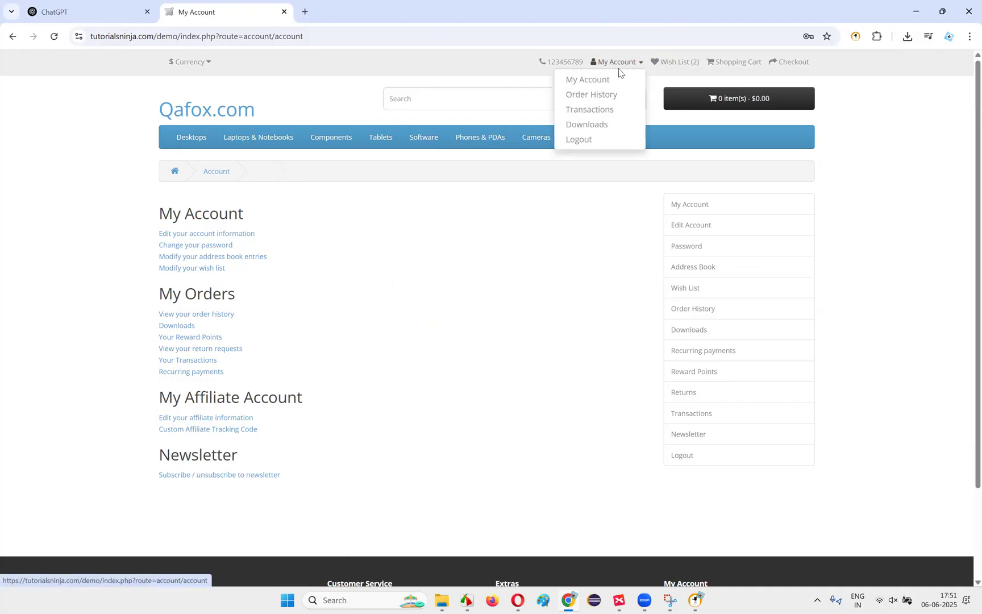
right_click(589, 146)
mouse_move(654, 306)
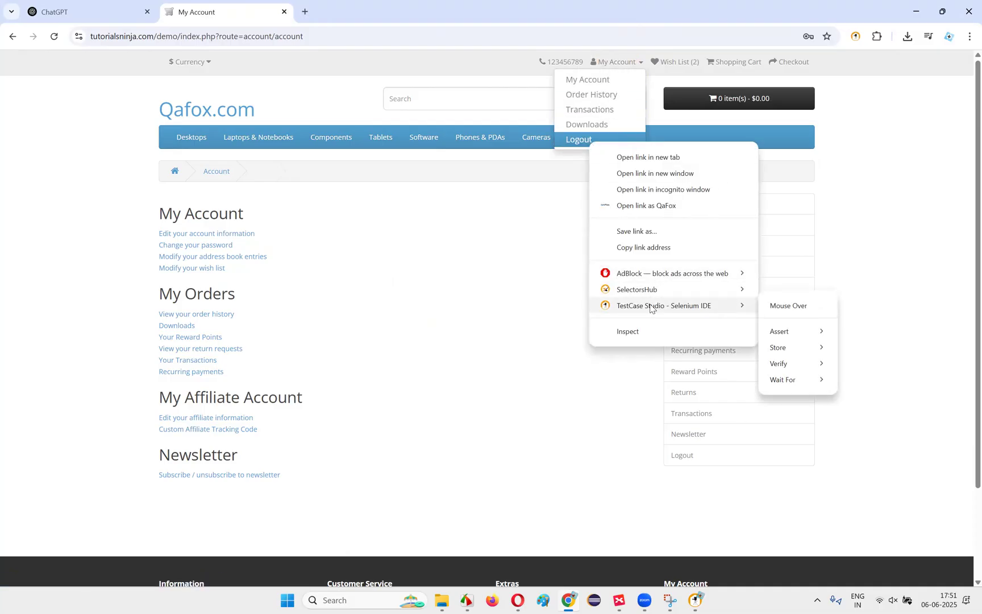
mouse_move(792, 365)
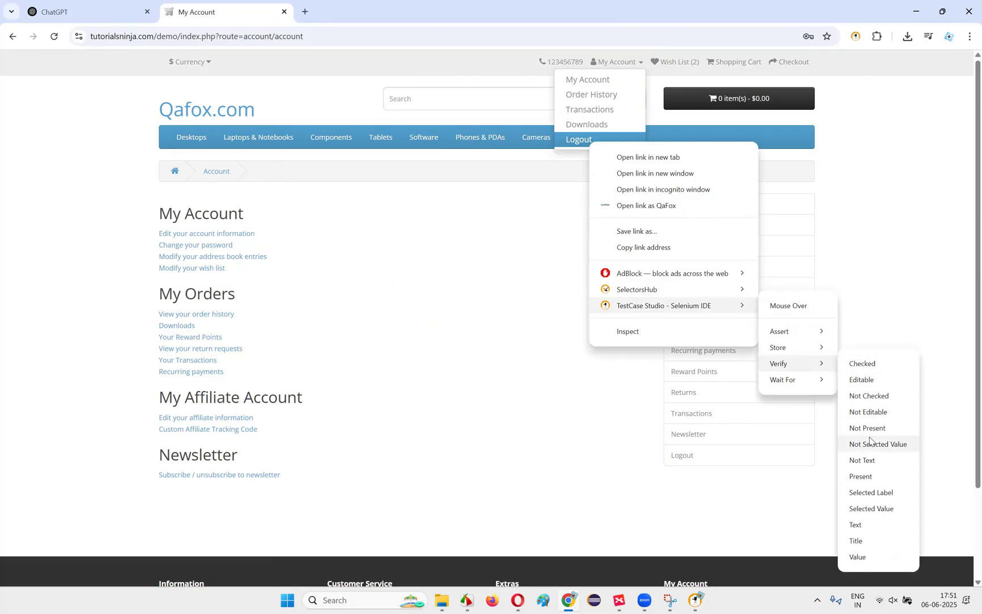
click(870, 475)
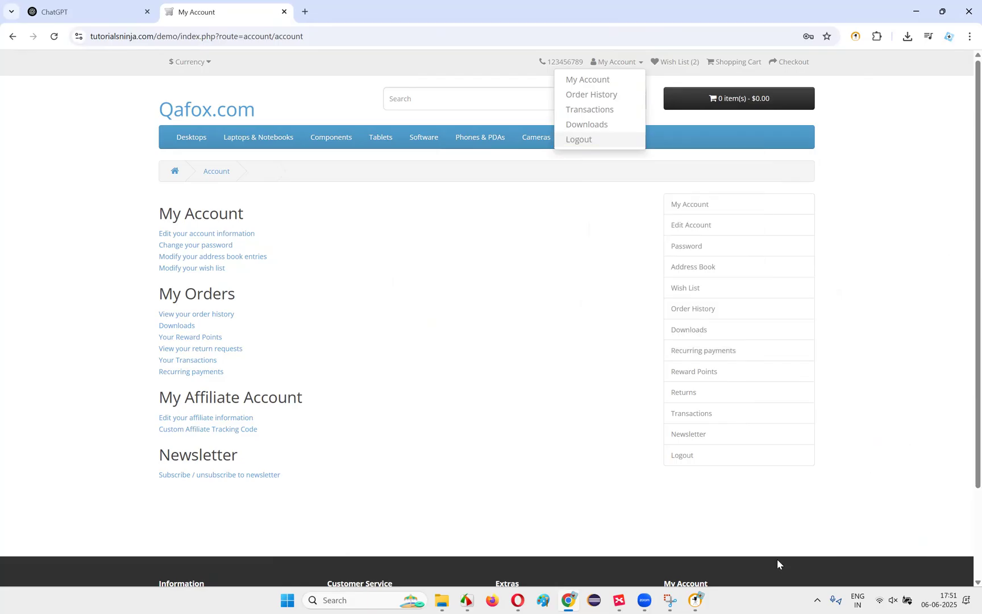
Close the demo store tab and download the recorded test case with its screenshots from TestCase Studio
click(696, 600)
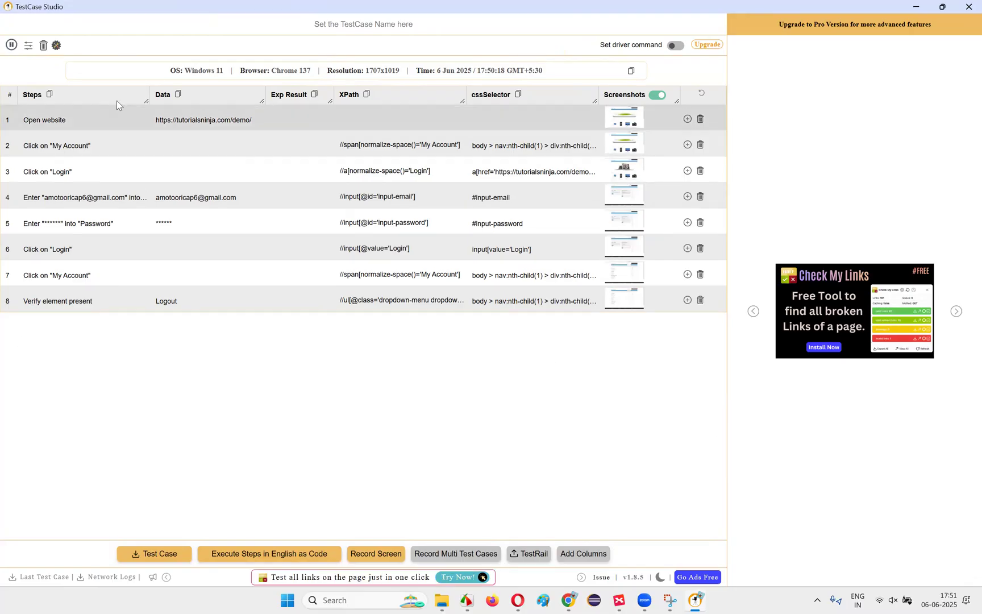
key(alt+Tab)
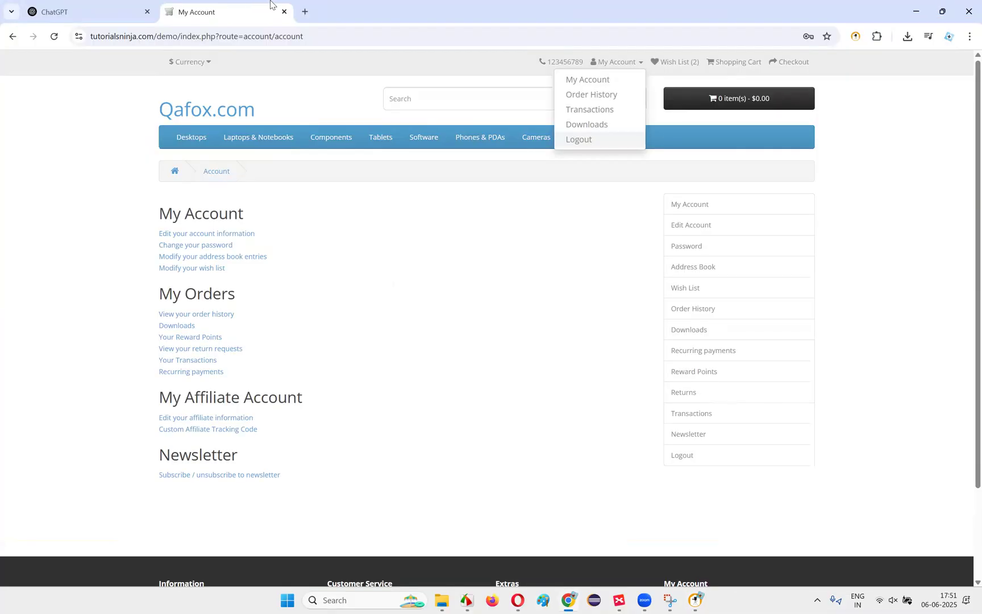
click(284, 11)
key(alt+Tab)
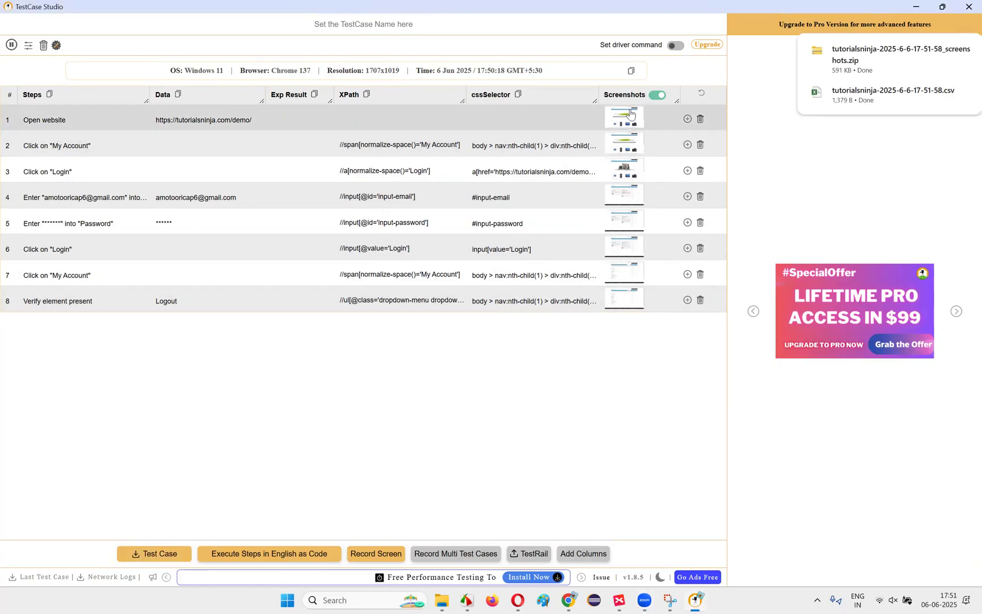
mouse_move(873, 62)
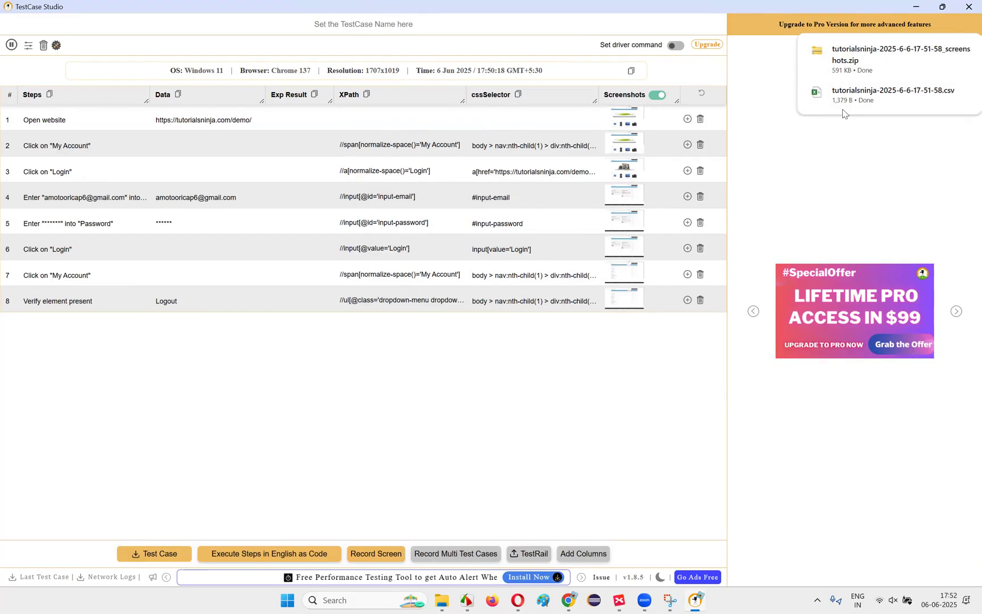
mouse_move(862, 98)
mouse_move(932, 69)
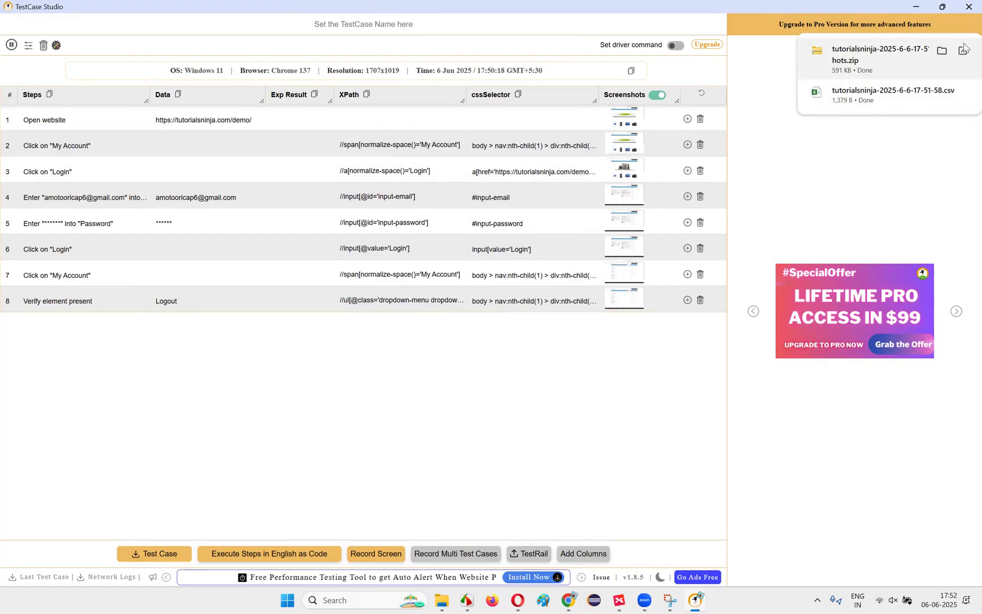
click(941, 50)
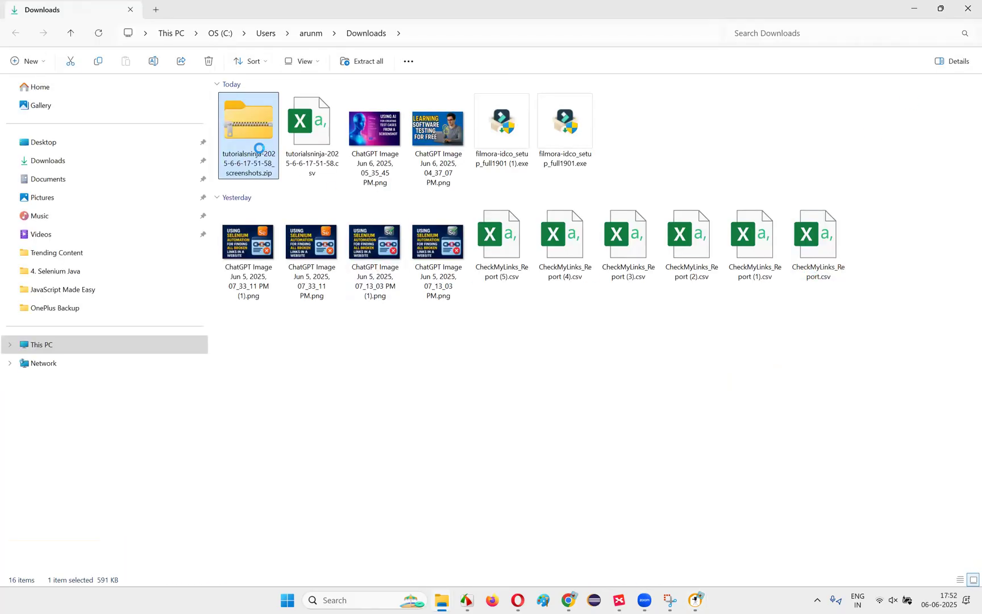
right_click(259, 148)
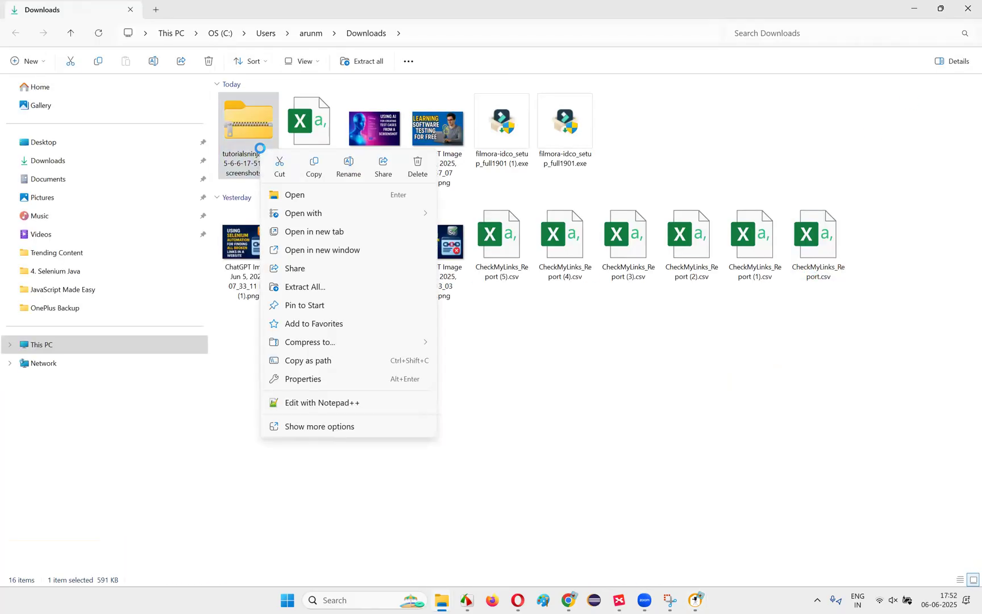
click(319, 285)
click(589, 419)
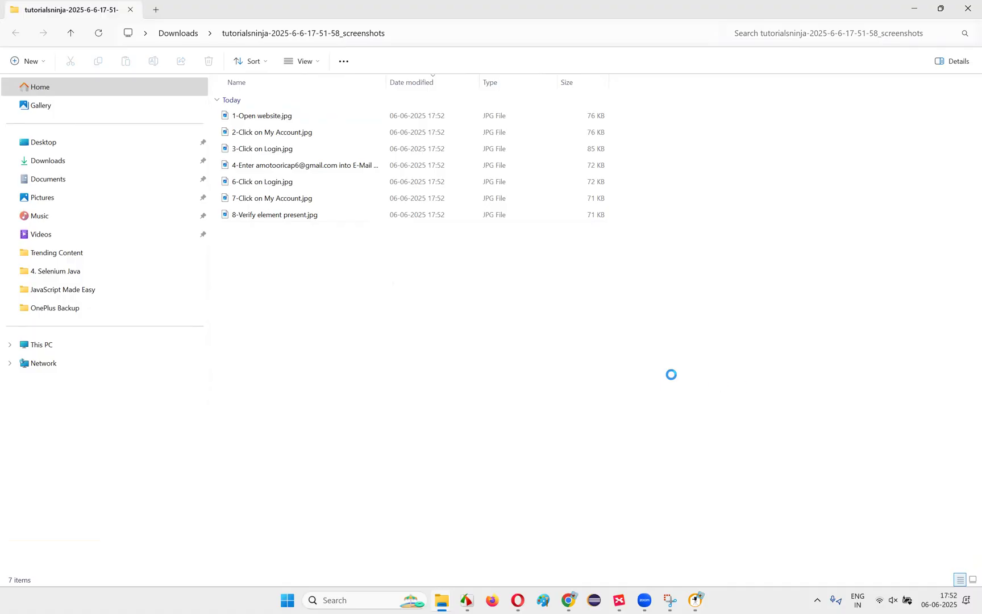
Look through the extracted screenshots at full size, from 1-Open website.jpg to 8-Verify element present.jpg, and close the viewer
click(419, 335)
click(293, 116)
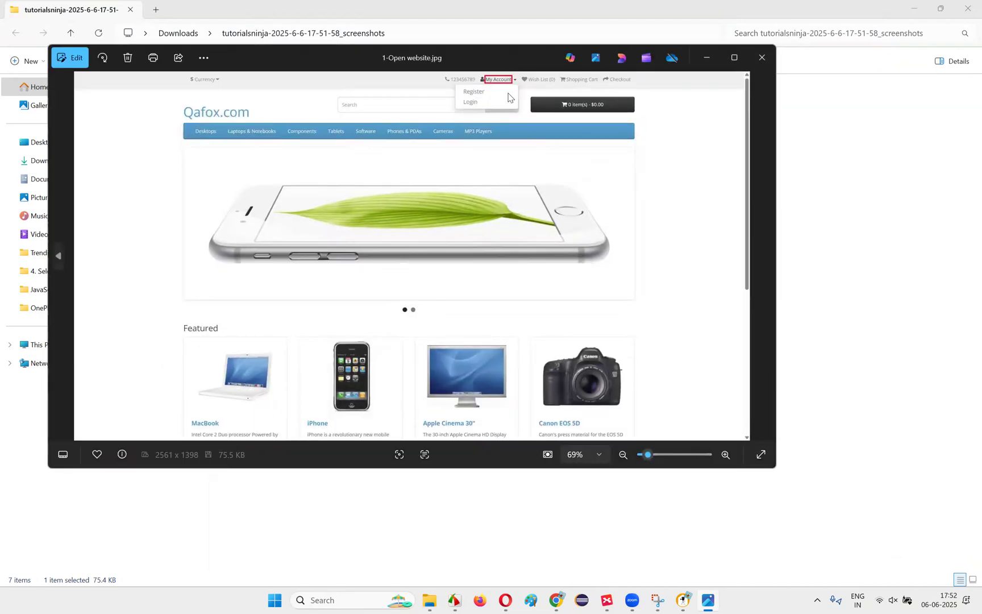
click(733, 57)
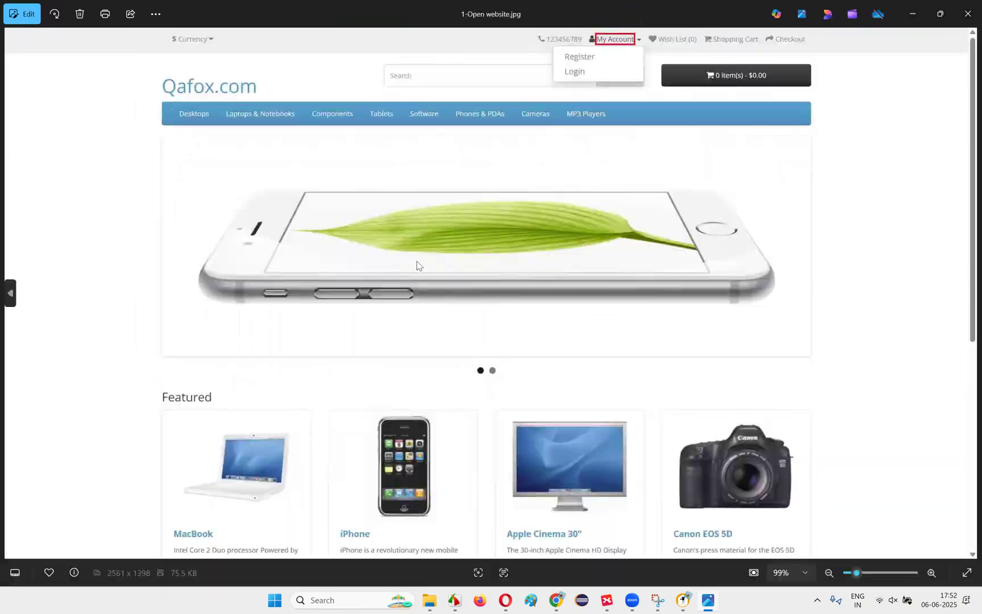
click(9, 295)
click(9, 293)
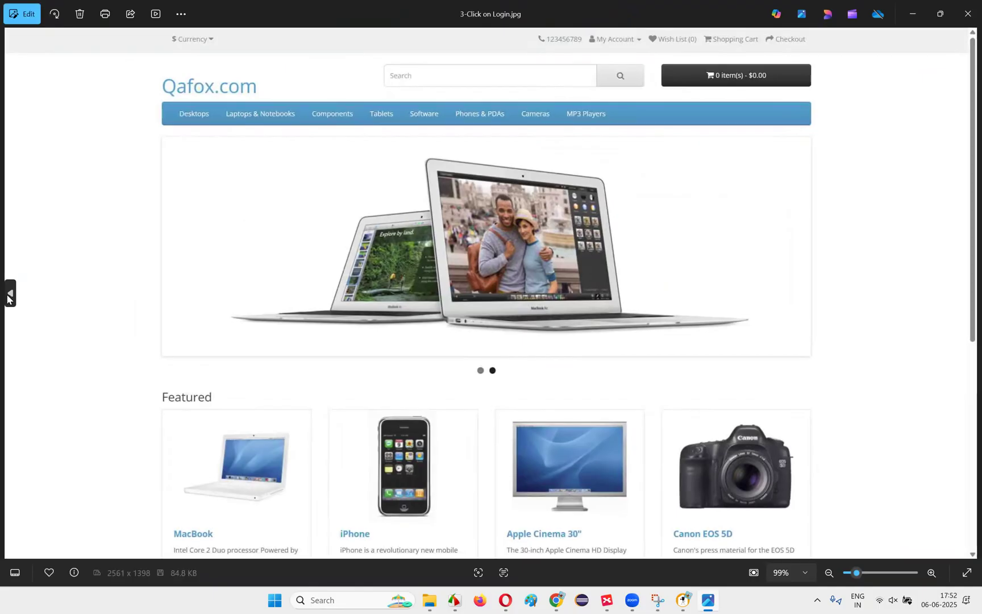
click(7, 297)
click(7, 297)
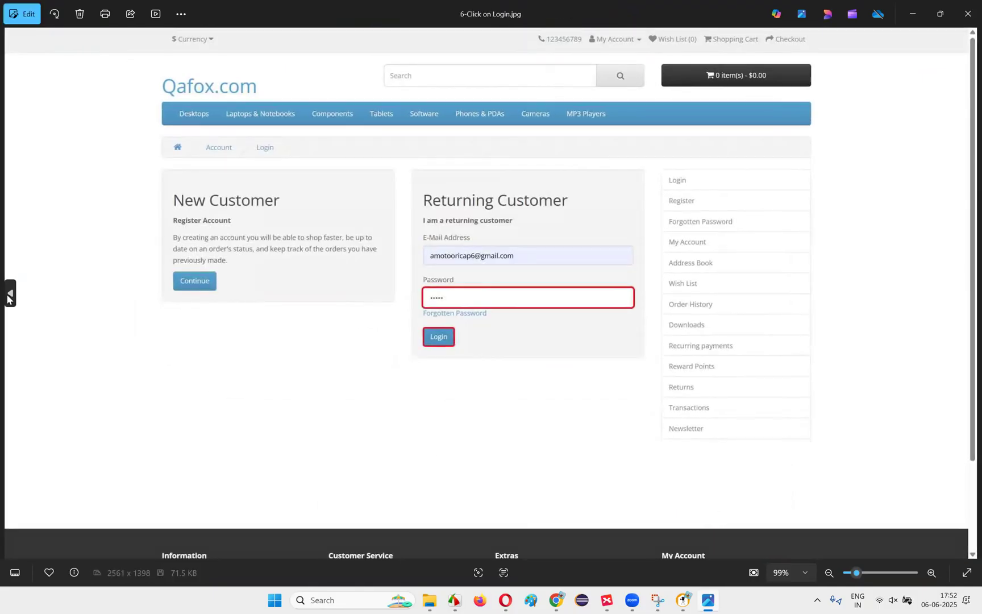
click(7, 297)
click(7, 297)
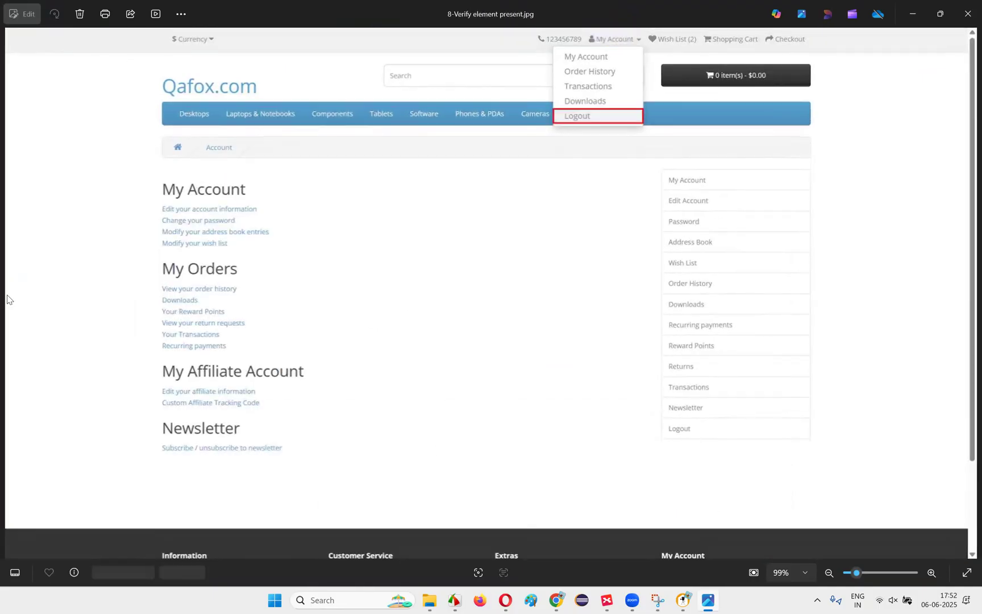
click(964, 26)
Try to paste all the extracted screenshots into the ChatGPT prompt, and remove the pasted attachment
click(668, 344)
key(ctrl+a)
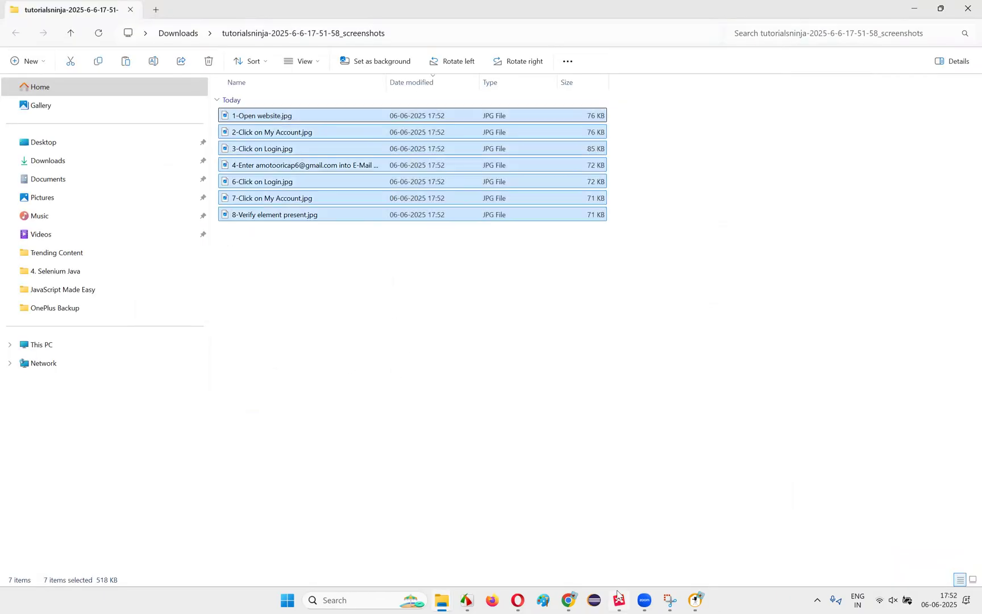
click(569, 599)
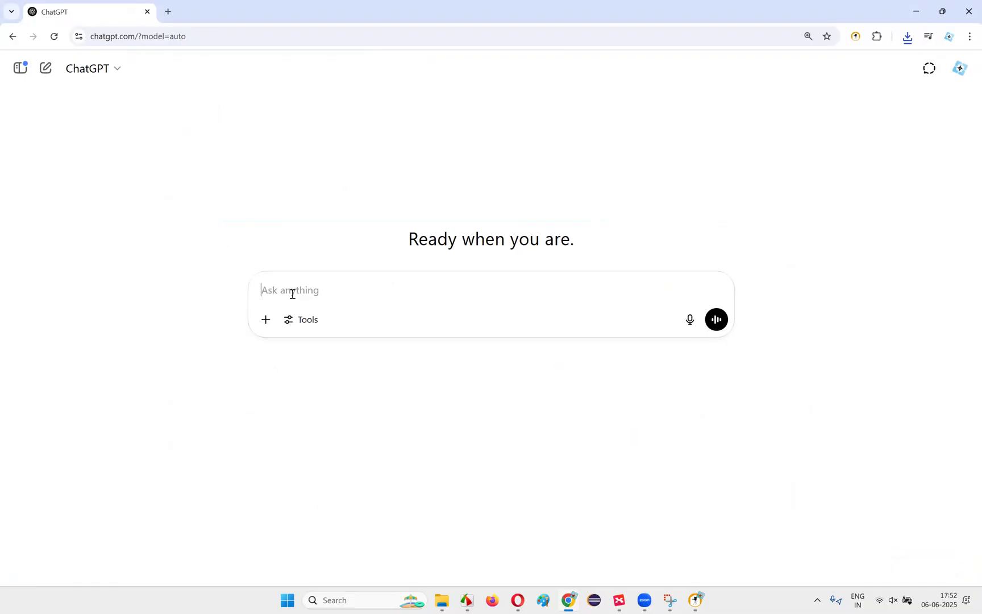
key(ctrl+v)
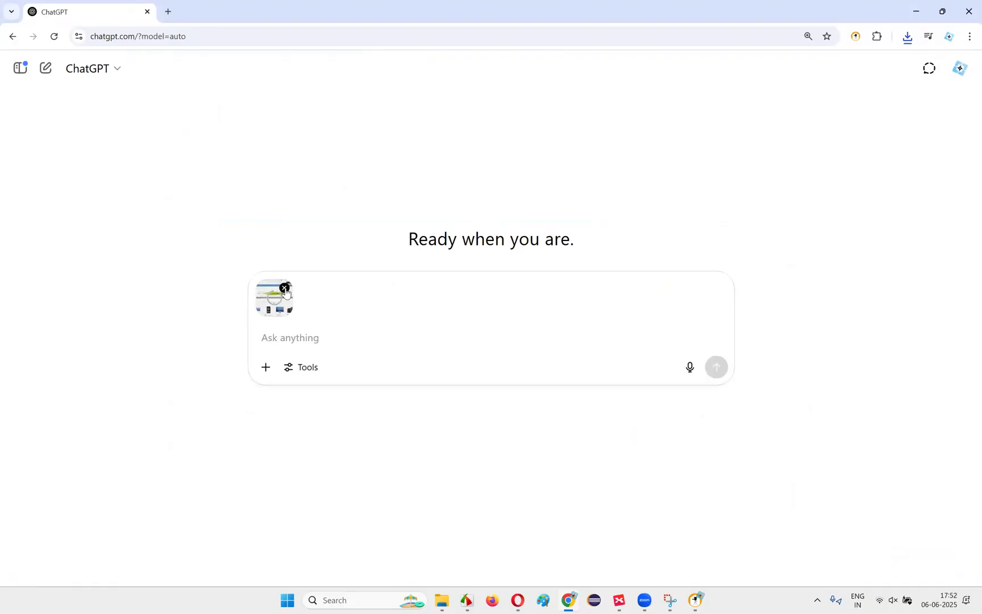
click(283, 285)
click(266, 321)
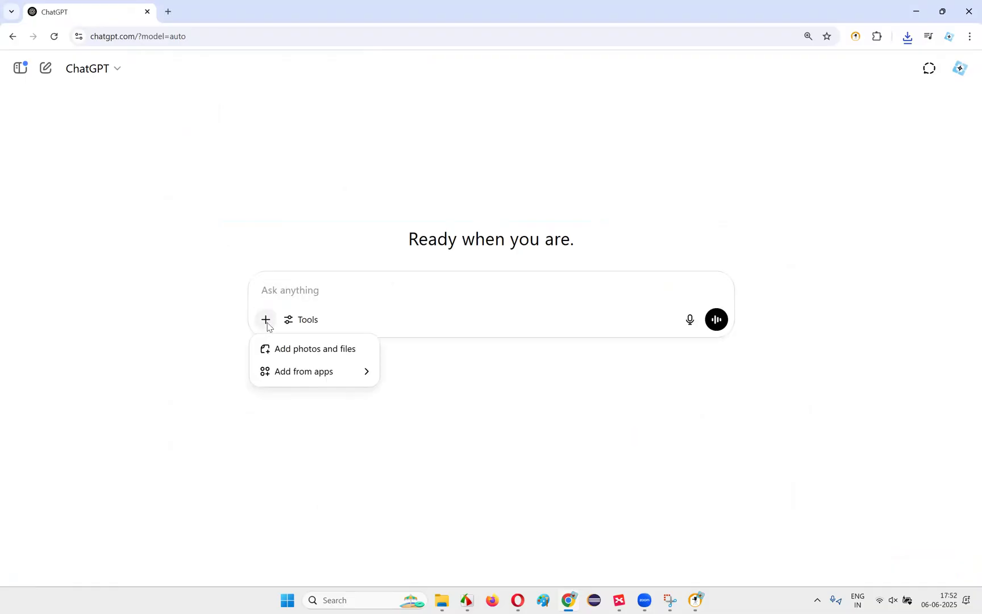
click(312, 356)
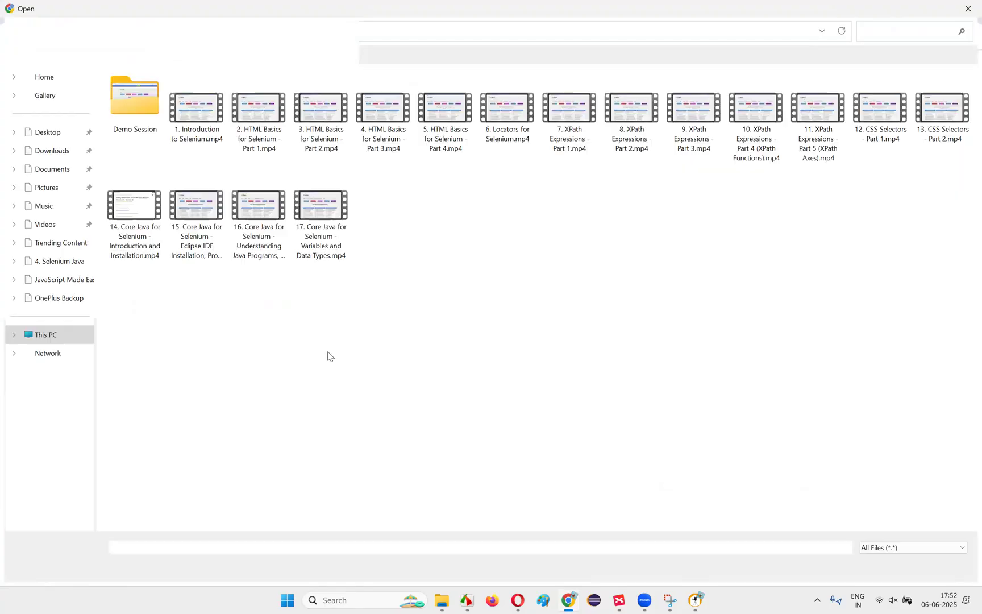
click(52, 151)
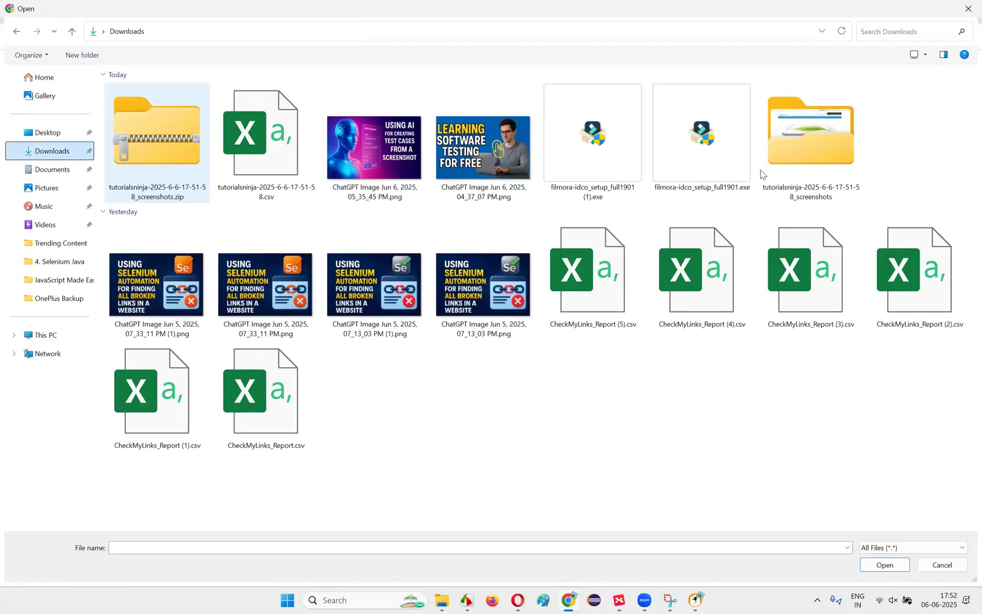
double_click(855, 161)
drag(428, 294, 139, 111)
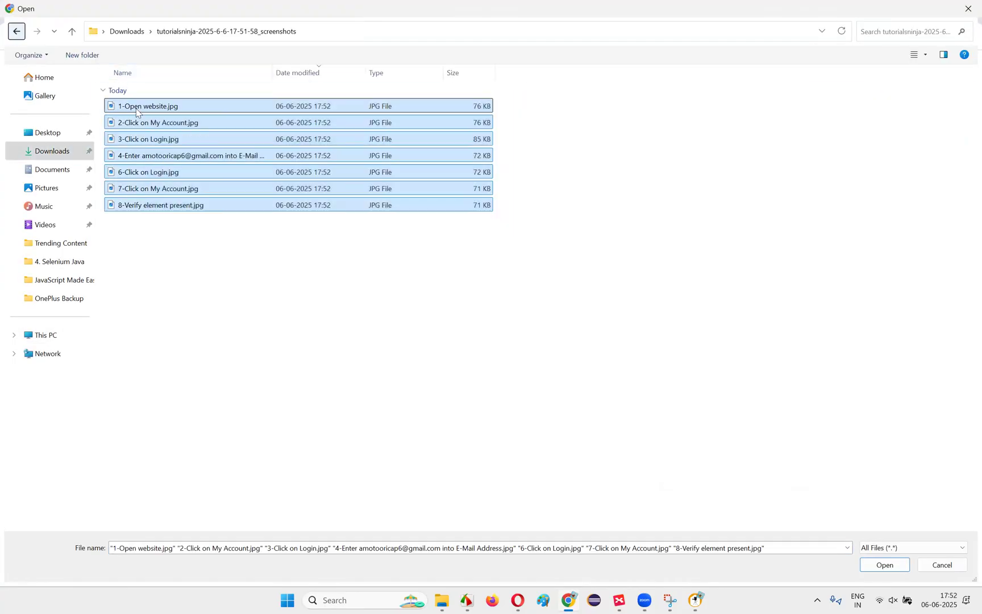
click(878, 566)
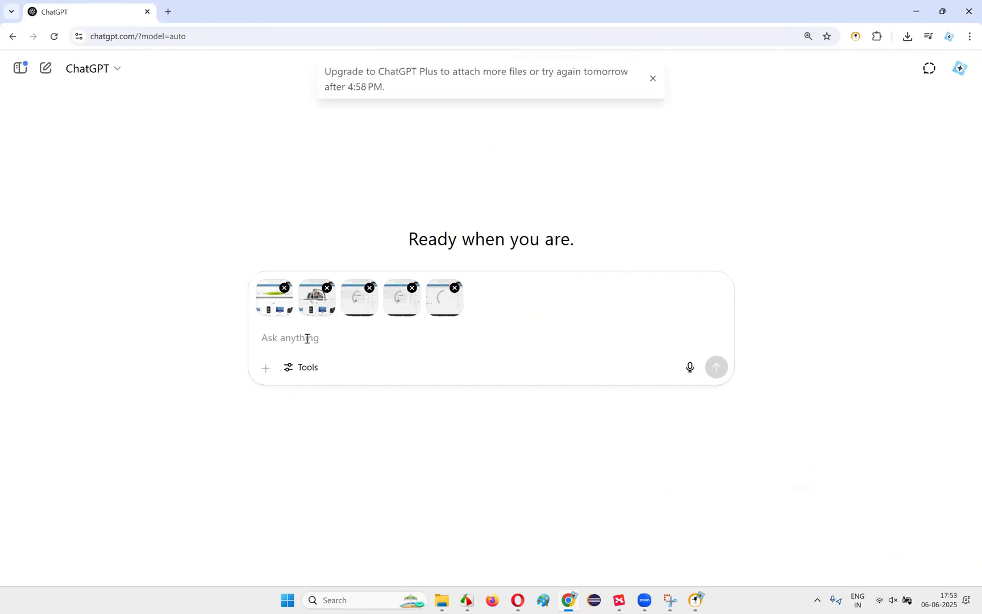
Write the prompt "By using these screenshots, create manual test cases for login functionality of the application in a better and detailed manner"
text(By using these screensthos)
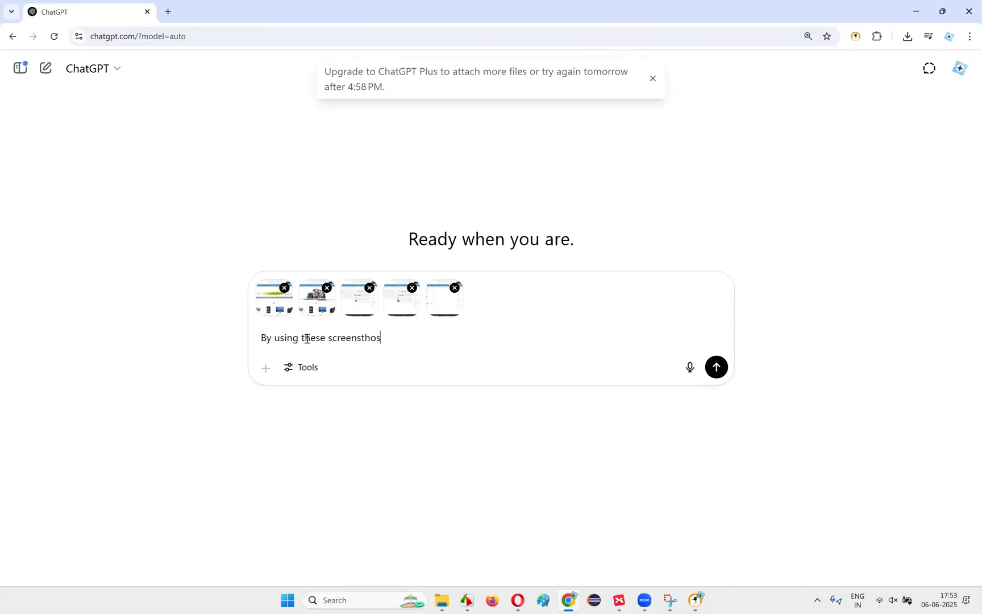
key(BackSpace)
key(BackSpace)
key(BackSpace)
key(BackSpace)
text(hots, create manula)
key(BackSpace)
text(a)
text(case)
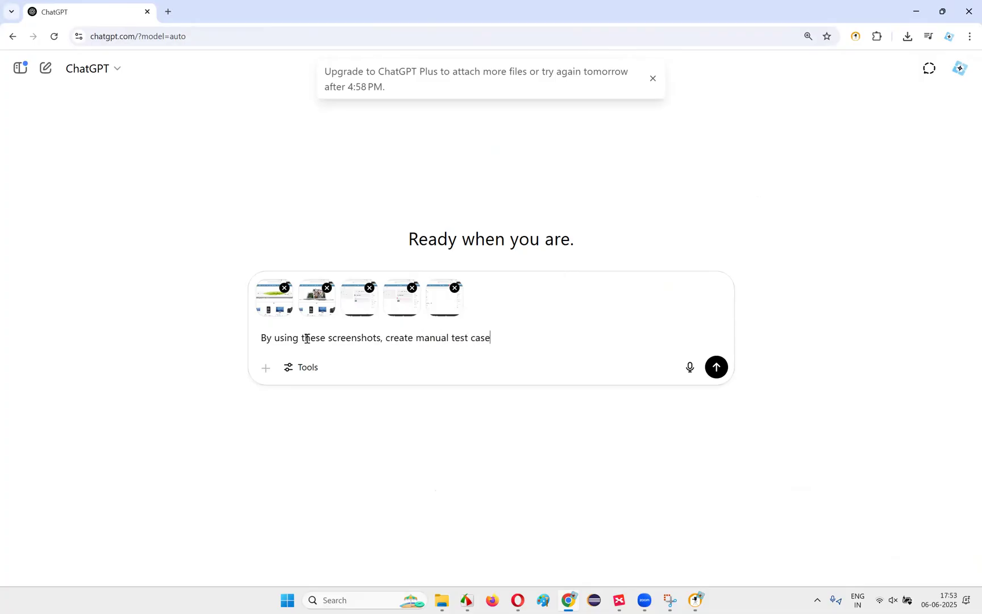
text(s for login fucntion)
text(ctionality of the aplication in a better )
text(and detailed manner)
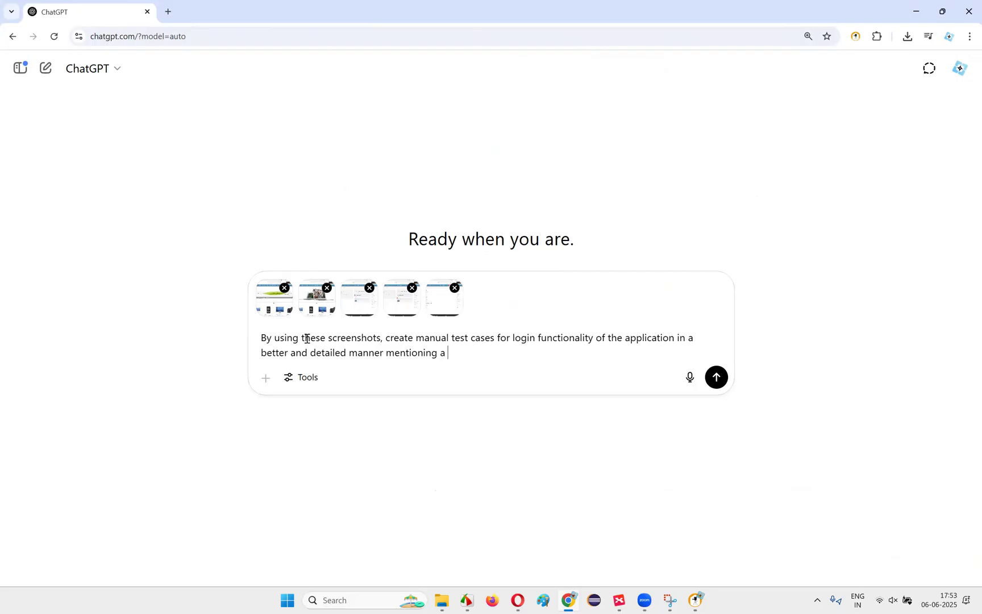
Complete the prompt with "mentioning the steps of test cases say 'Click on 'Login' button' etc. instead of just 'Click on Login'" and send it
text(steps for )
text(tes)
text(t case)
text(s say)
key(BackSpace)
key(BackSpace)
key(BackSpace)
text(say 'Click on 'Sig)
key(BackSpace)
key(BackSpace)
key(BackSpace)
text(Login' button' etc. instead of just )
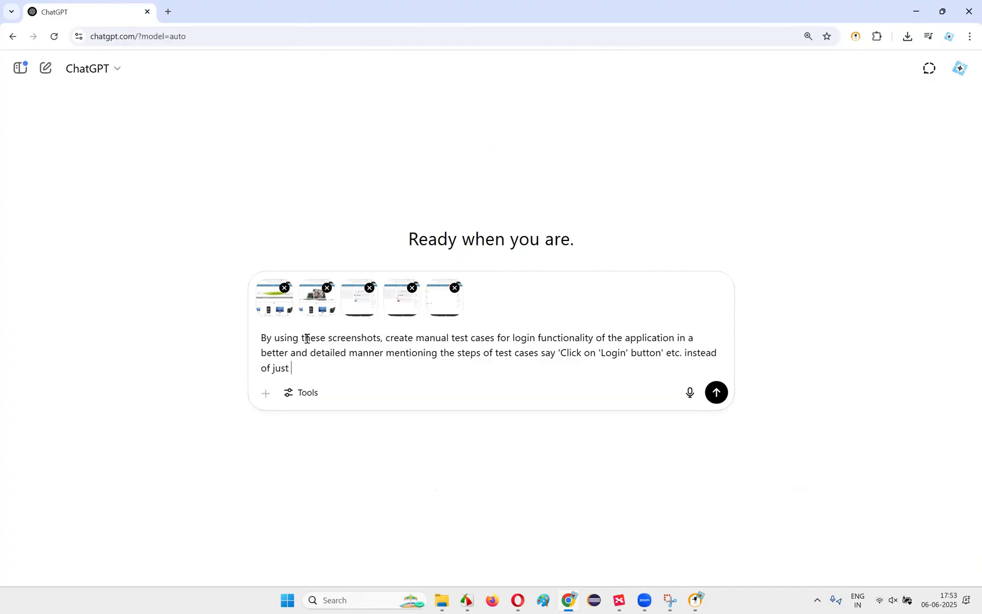
text('Click on Login')
key(Return)
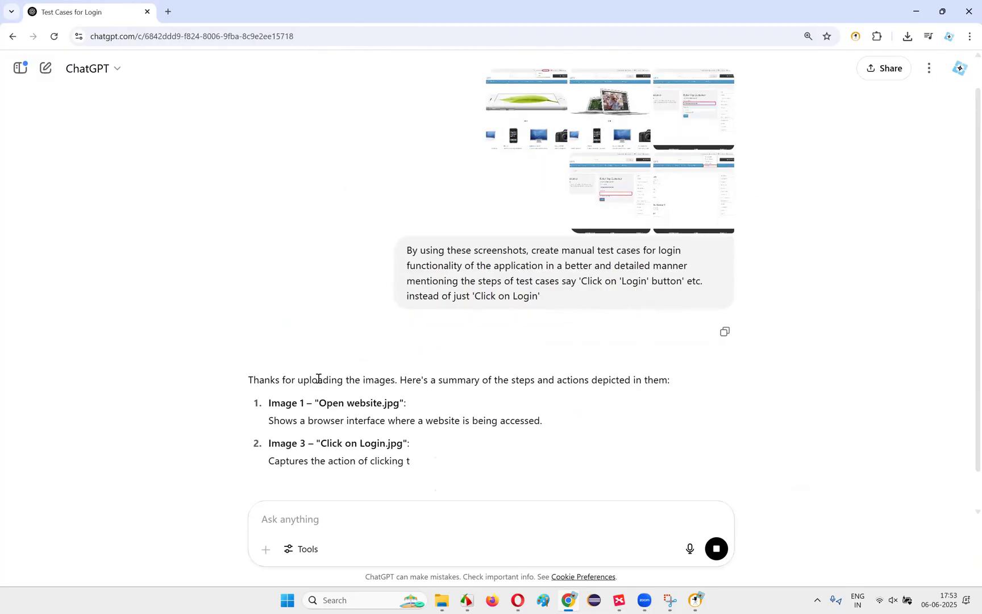
Read ChatGPT's reply, examining its summary of the uploaded images and the closing question about how to proceed
drag(254, 380, 432, 389)
click(580, 404)
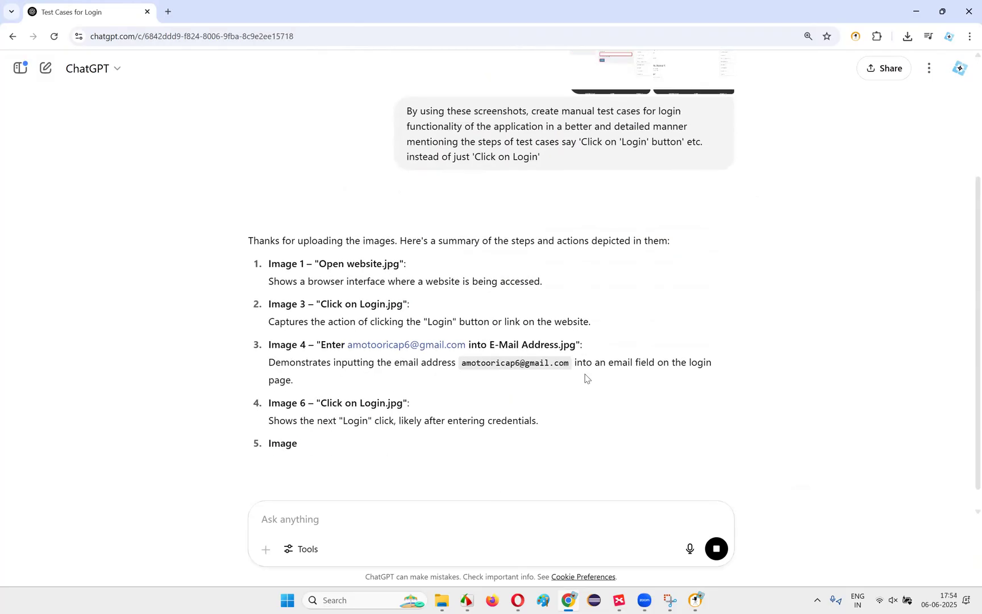
drag(415, 282, 585, 289)
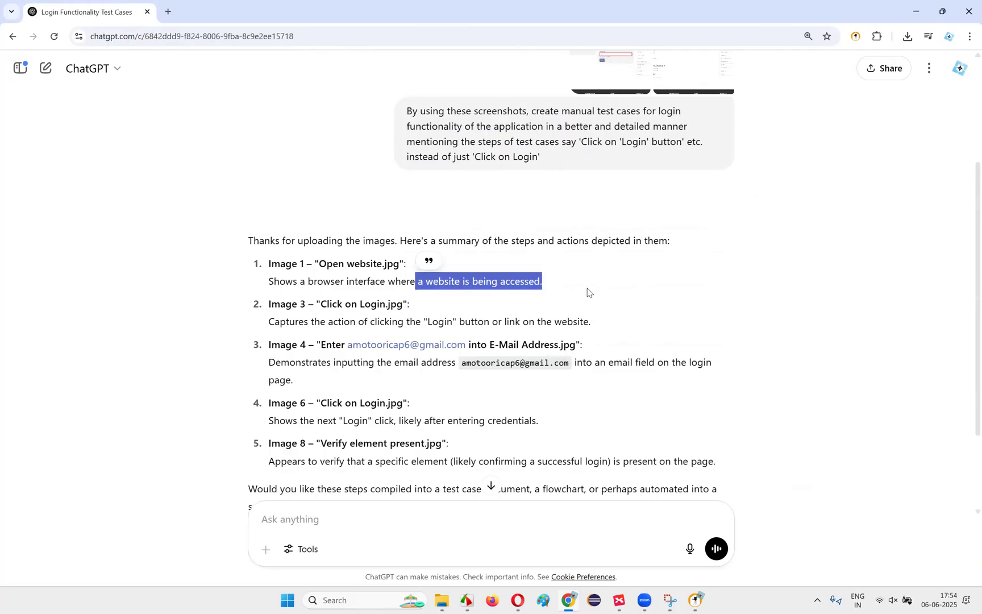
scroll(495, 345, down, 2)
drag(247, 128, 711, 343)
click(569, 364)
drag(316, 372, 498, 389)
click(635, 389)
drag(384, 382, 680, 396)
click(679, 397)
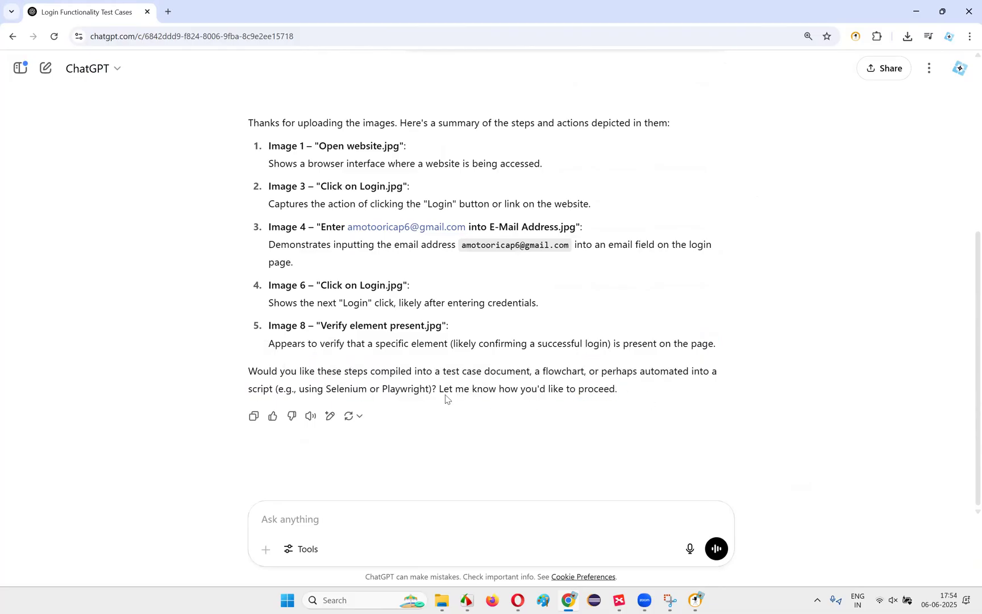
drag(255, 374, 466, 373)
click(501, 372)
drag(530, 372, 249, 372)
scroll(608, 368, up, 3)
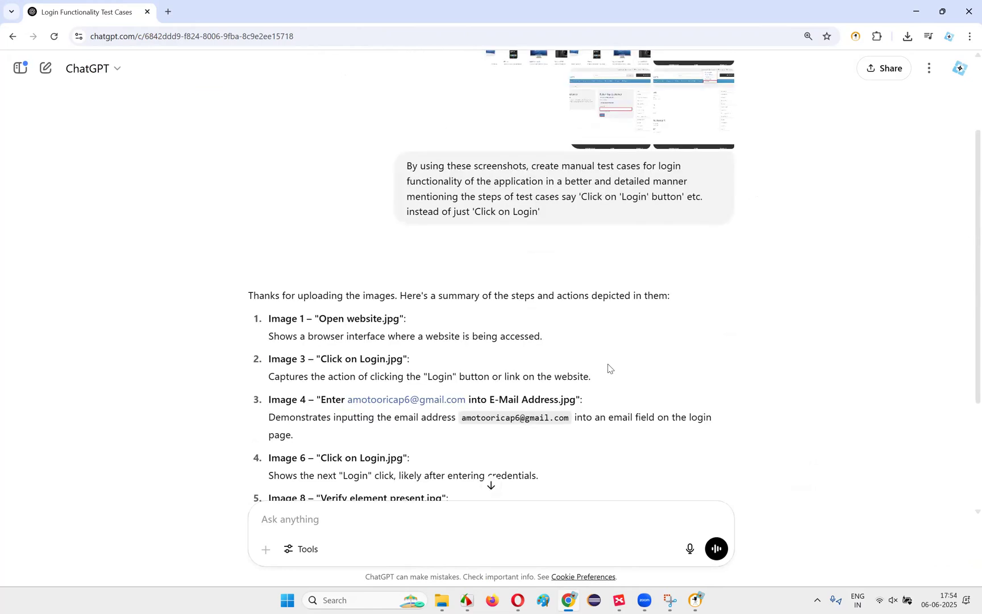
scroll(608, 369, down, 3)
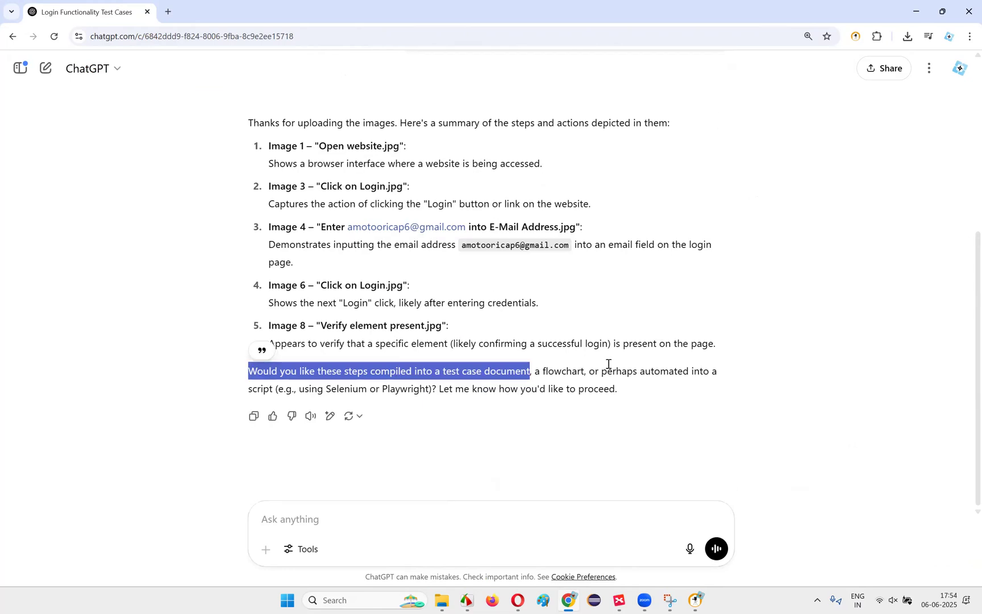
Send the follow-up prompt "I want you to create test cases for login functionality"
click(676, 310)
click(331, 514)
scroll(545, 235, up, 3)
scroll(546, 235, down, 3)
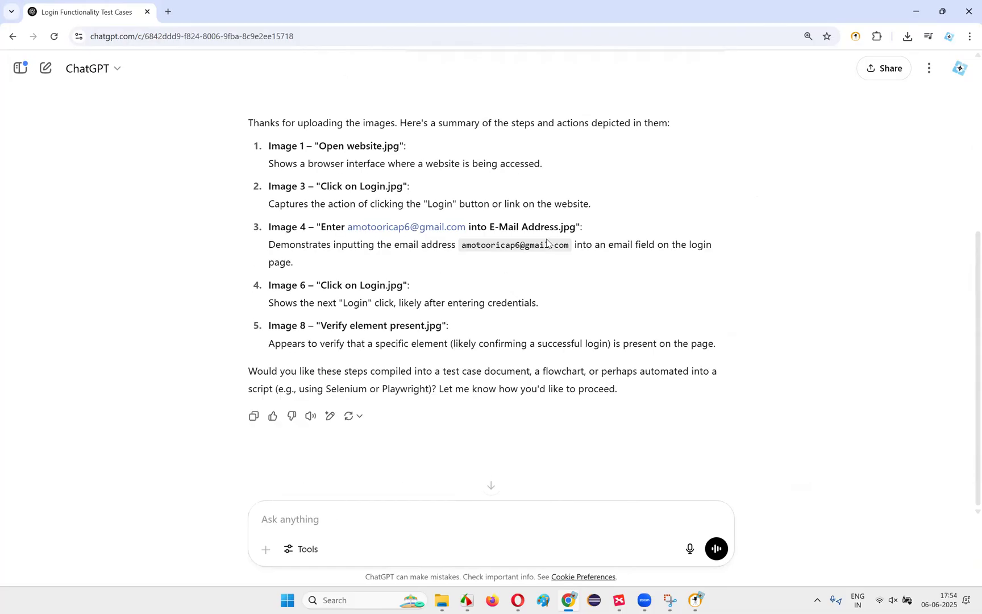
text(I want you to create)
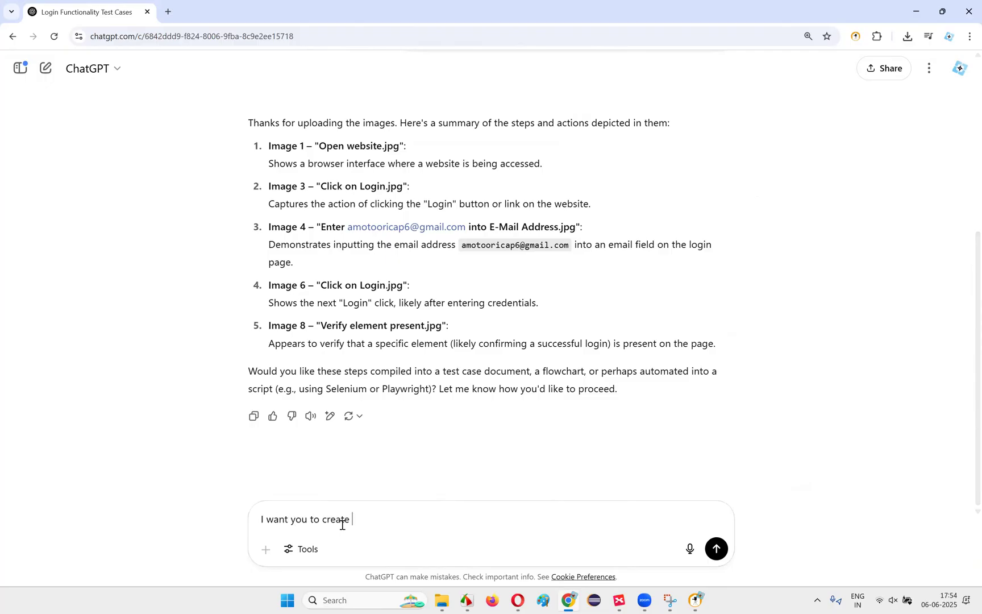
text( test cases for login functionality)
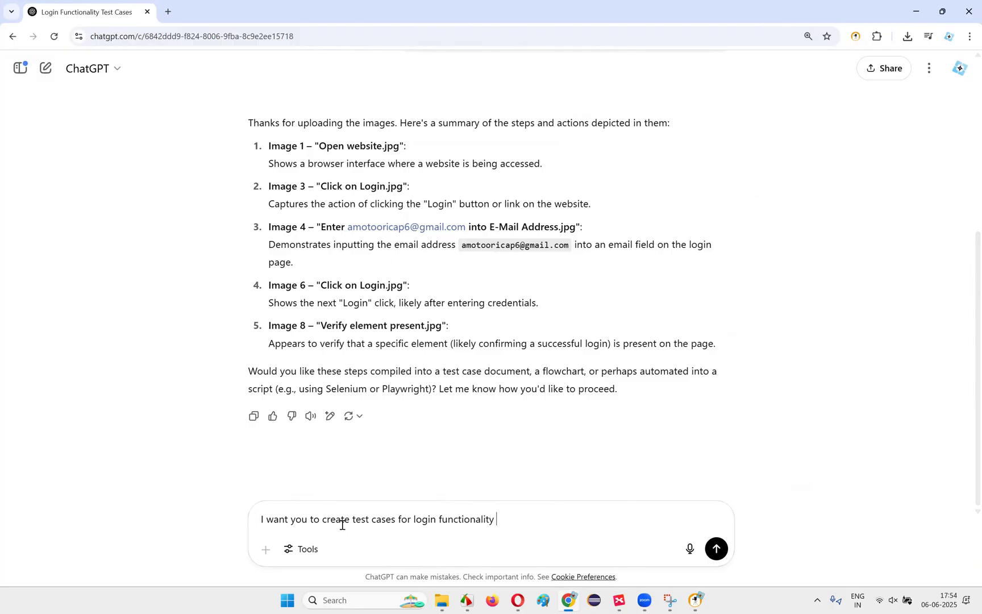
key(Return)
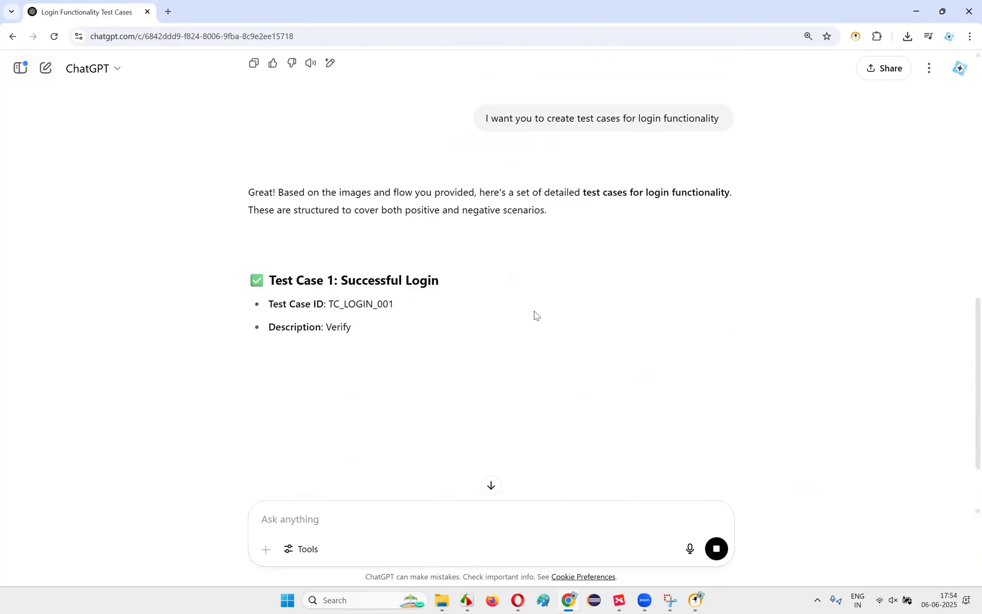
Read Test Case 1: Successful Login in the reply, examining its description, test steps, expected result and remarks
drag(329, 327, 548, 327)
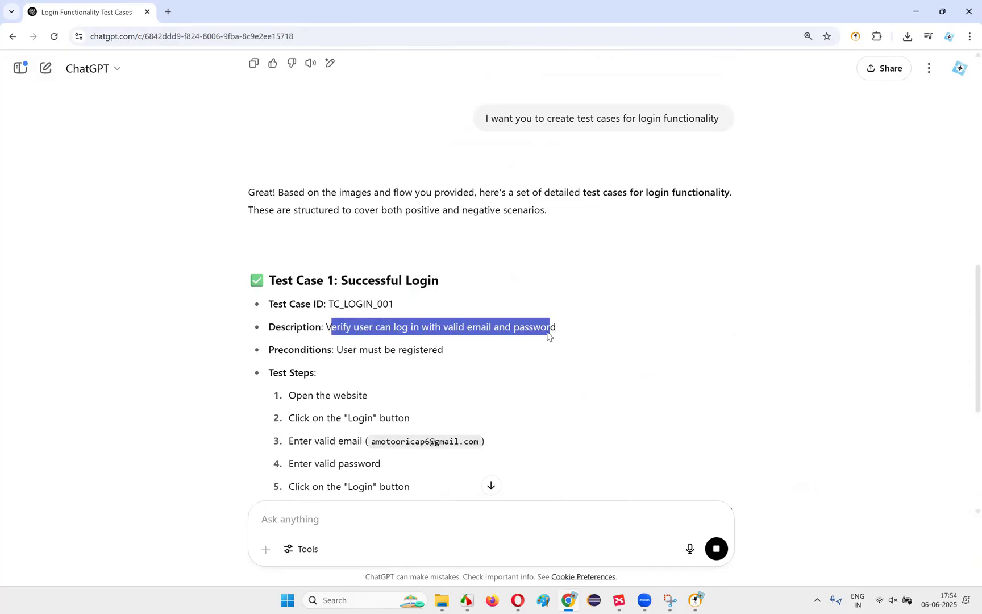
scroll(300, 292, down, 2)
click(299, 291)
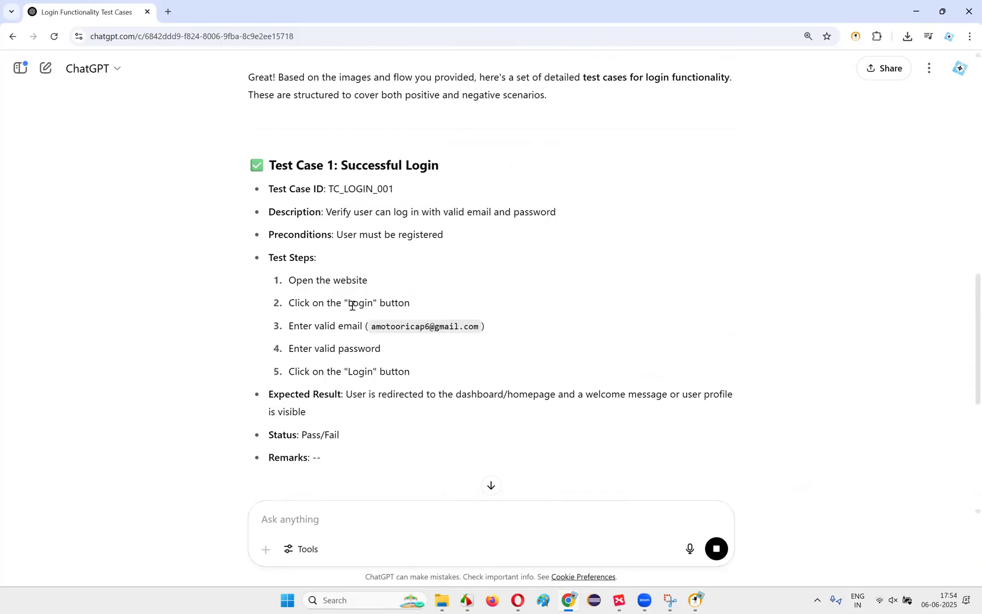
drag(292, 325, 491, 331)
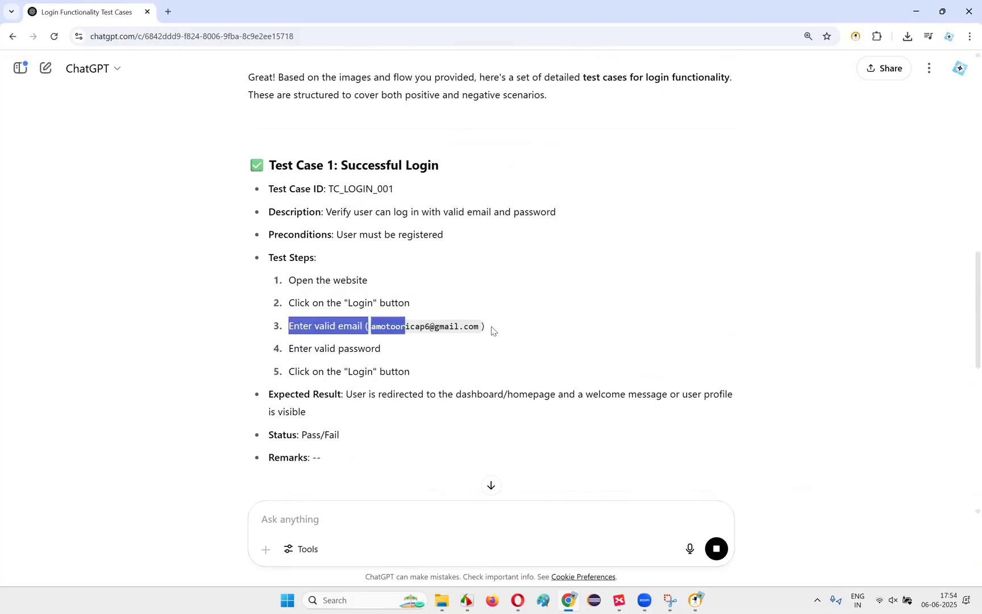
click(491, 330)
drag(289, 348, 382, 349)
click(386, 357)
click(428, 379)
scroll(379, 363, down, 2)
drag(324, 303, 354, 333)
scroll(354, 333, up, 3)
drag(270, 221, 422, 430)
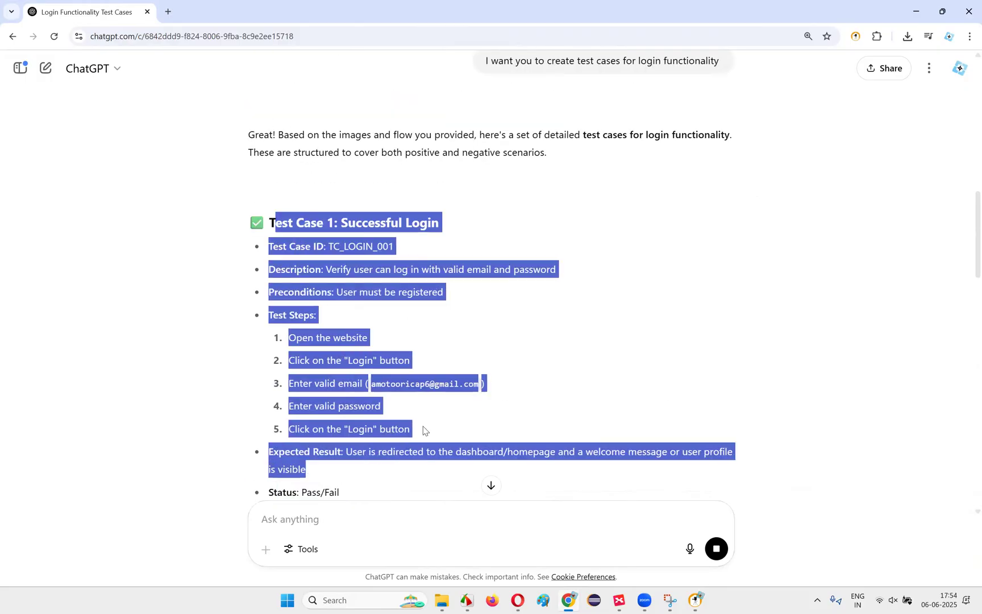
Read Test Case 2: Login with Invalid Email, examining its description and the email and password steps
scroll(414, 358, down, 4)
scroll(413, 358, down, 3)
drag(348, 183, 513, 439)
click(513, 439)
triple_click(295, 349)
double_click(303, 321)
drag(281, 351, 500, 372)
scroll(499, 381, down, 1)
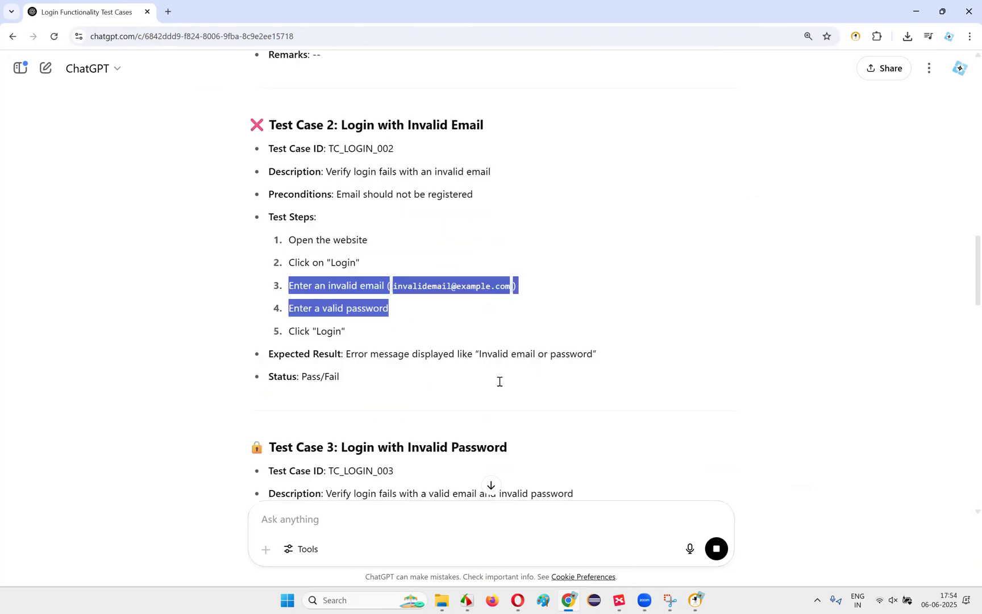
Read Test Case 3: Login with Invalid Password and the remaining generated test cases through to the closing question
scroll(500, 381, down, 2)
drag(310, 355, 574, 379)
drag(336, 378, 615, 387)
click(615, 388)
drag(407, 378, 621, 388)
scroll(608, 390, down, 2)
drag(279, 340, 362, 373)
drag(316, 400, 364, 422)
scroll(434, 409, down, 4)
scroll(461, 338, down, 5)
scroll(461, 338, down, 10)
Review the whole conversation from the uploaded screenshots and original prompt down to Test Case 7 and the export question
scroll(388, 254, up, 10)
scroll(457, 318, up, 20)
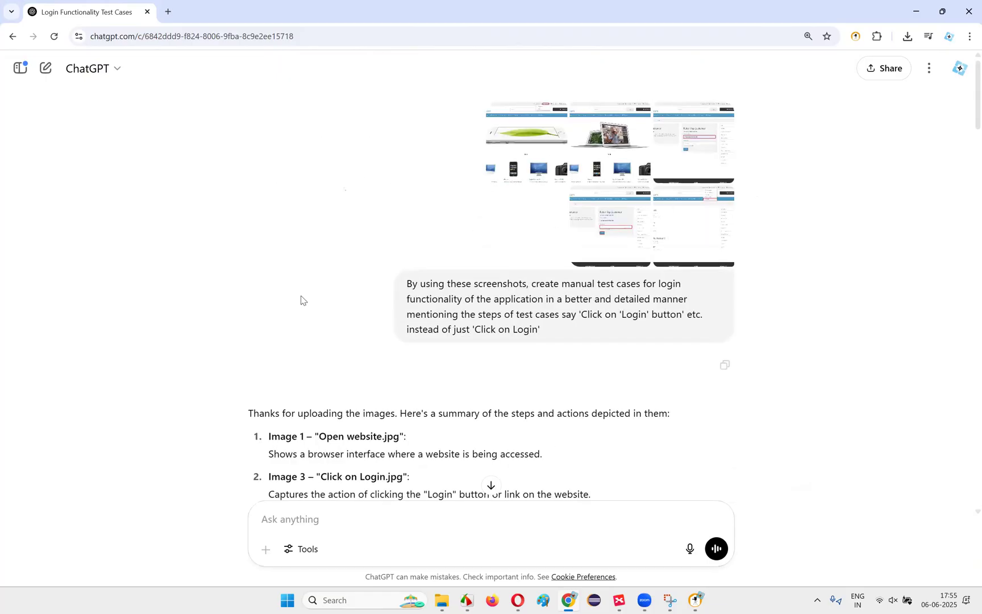
scroll(449, 302, down, 20)
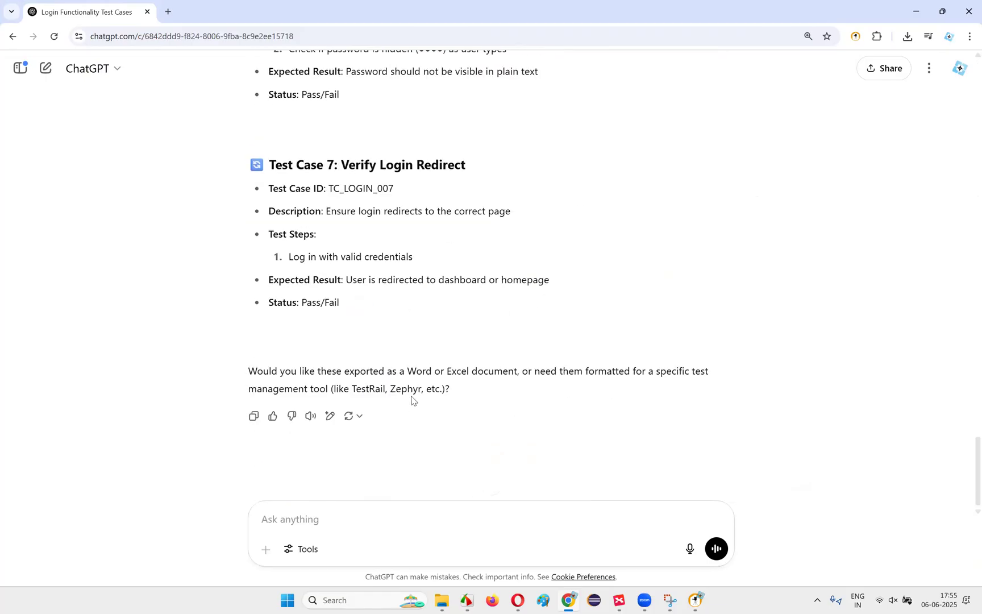
scroll(471, 392, up, 20)
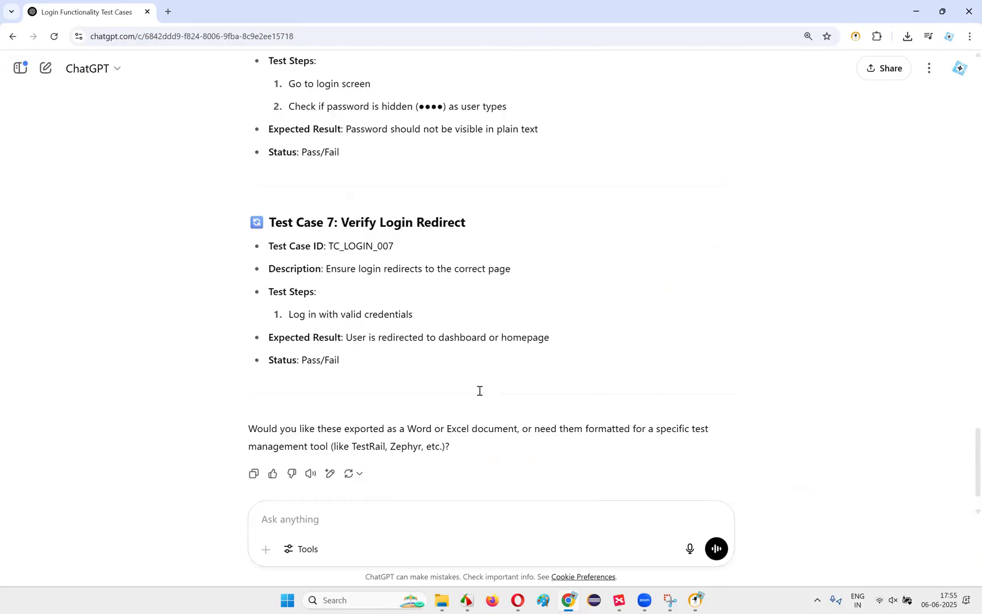
scroll(436, 378, down, 10)
scroll(433, 377, down, 15)
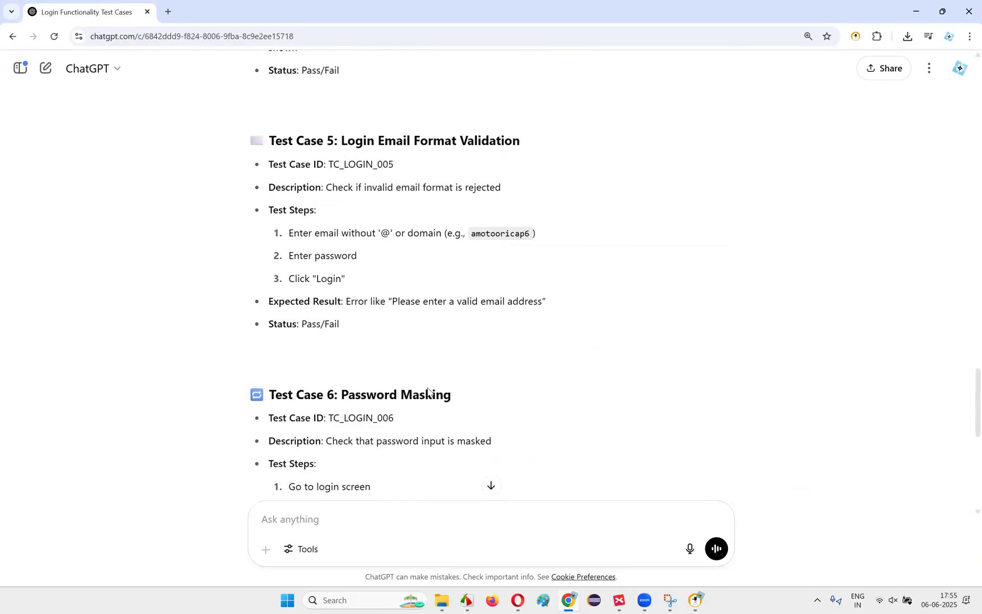
scroll(478, 461, down, 5)
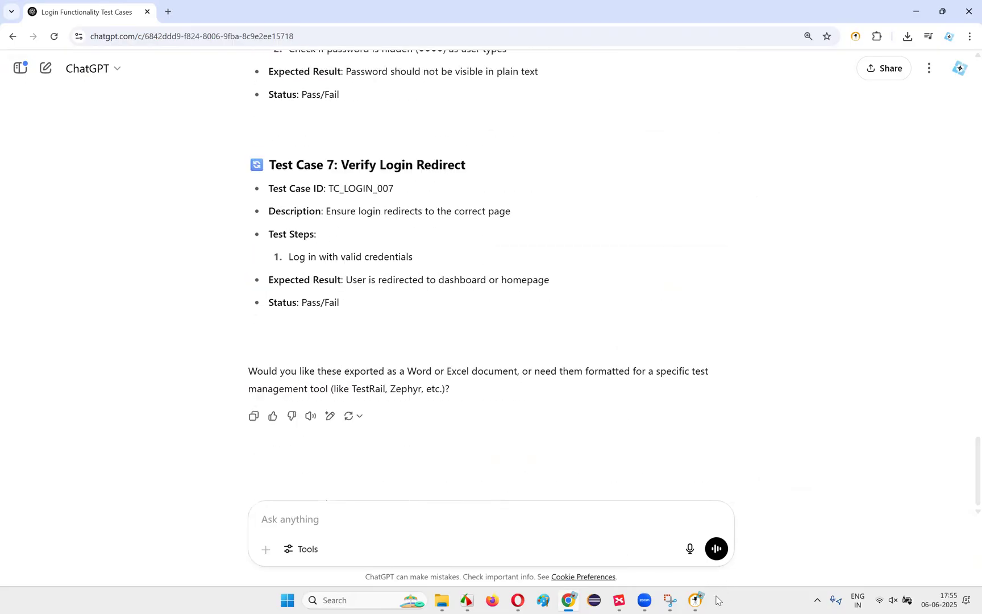
Close the open TestCase Studio and Snipping Tool windows
click(697, 601)
click(969, 7)
click(682, 600)
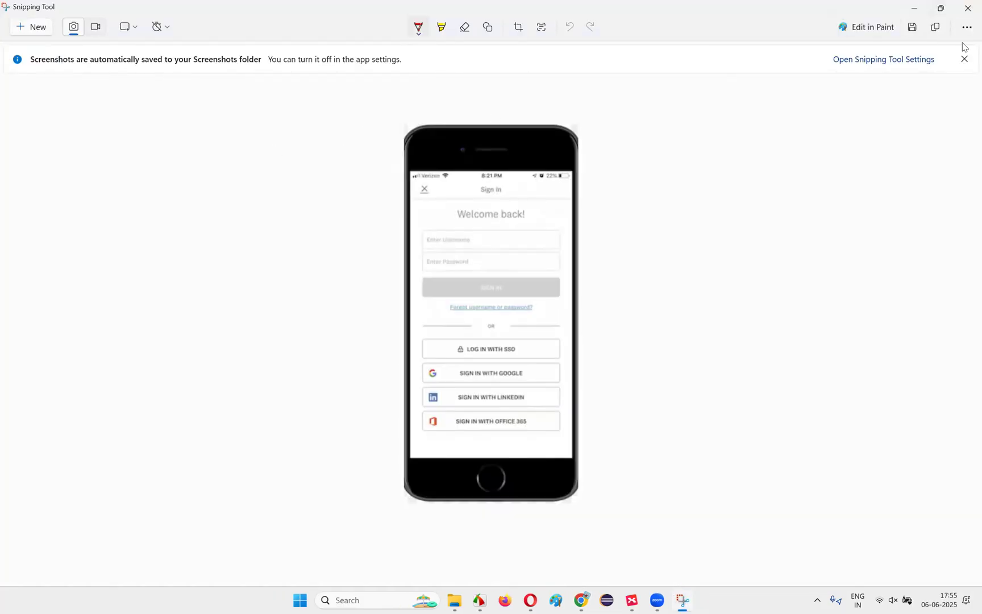
click(967, 8)
scroll(487, 440, up, 20)
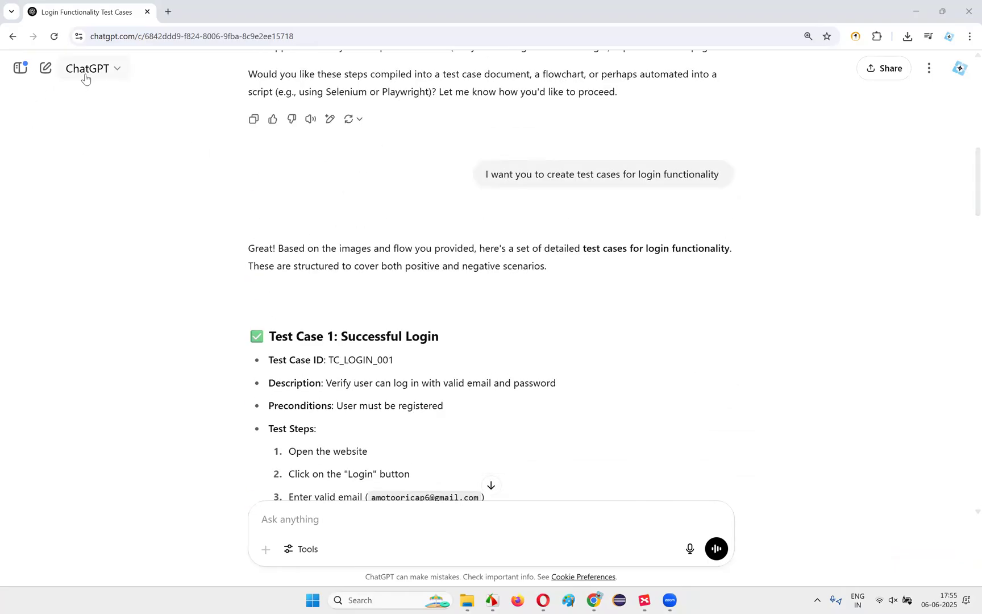
scroll(490, 332, up, 4)
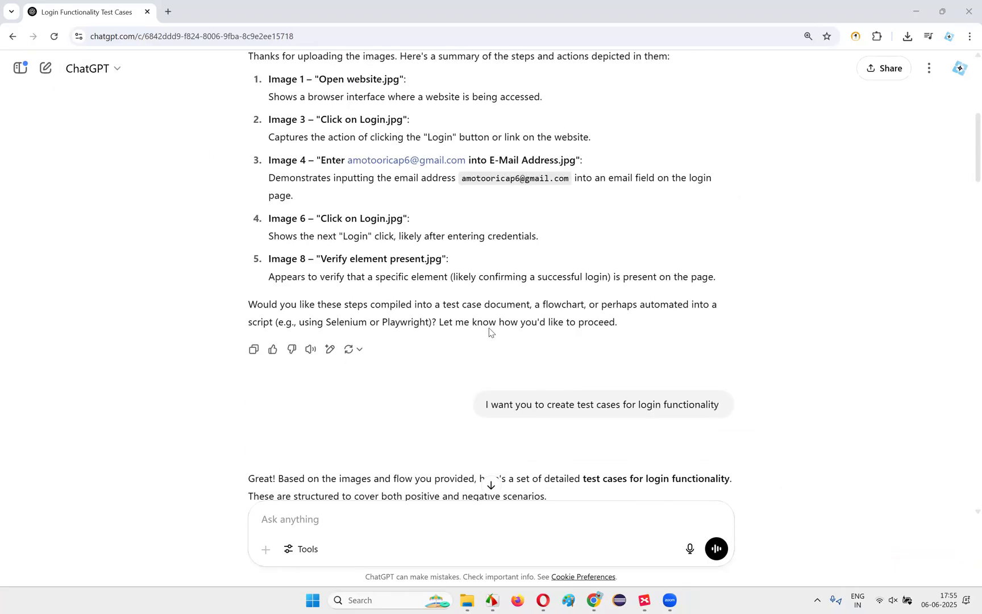
scroll(490, 333, up, 1)
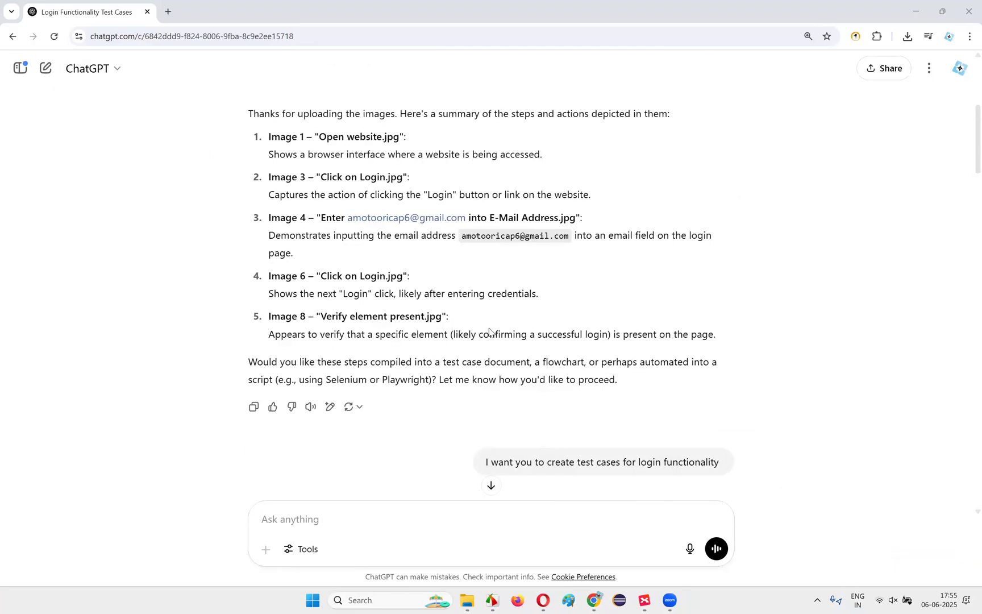
Switch to the XMind map and collapse the Mobile Application Screenshot, Using Wireframes and Using Web Page Screenshot topics
click(647, 600)
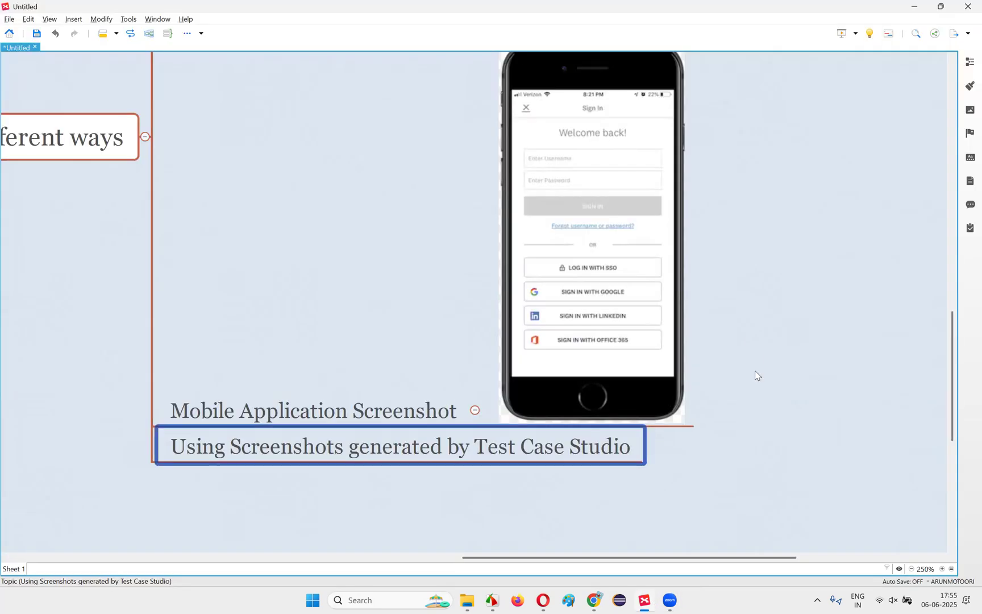
click(475, 410)
click(357, 420)
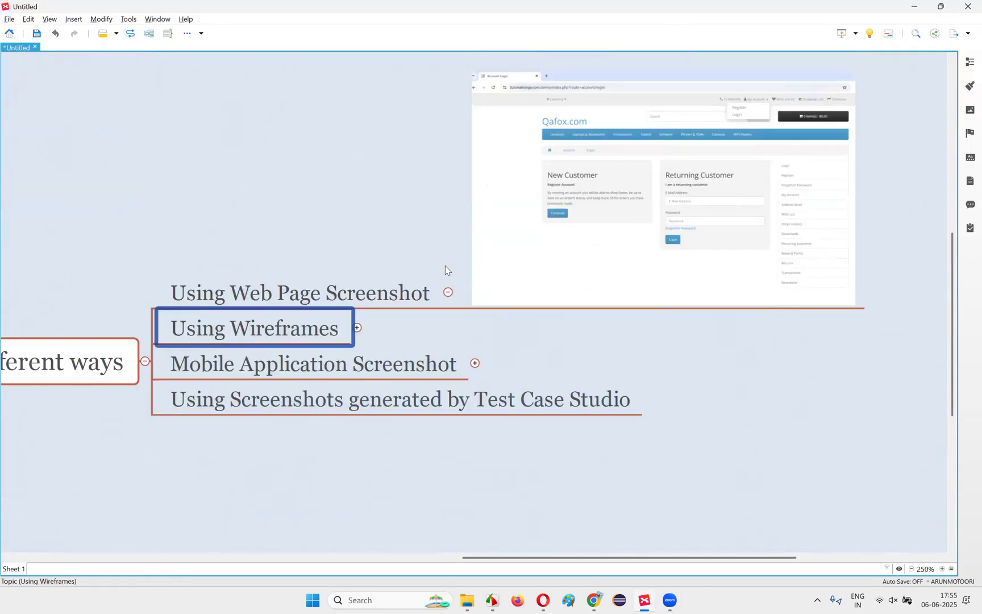
click(446, 291)
Review the mind map's central question and the four screenshot-based approaches listed under Different ways
drag(650, 556, 445, 529)
click(491, 391)
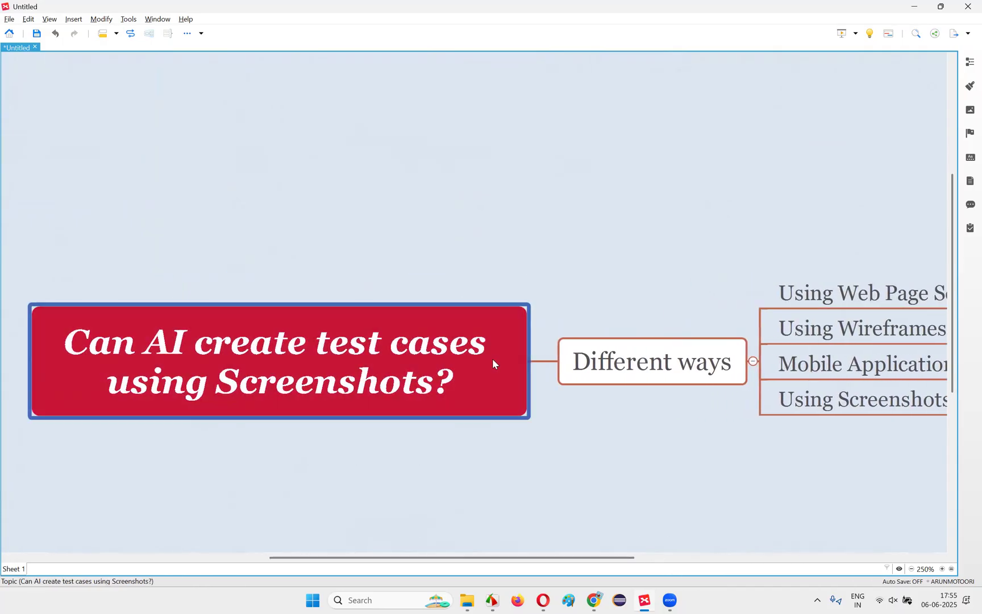
click(912, 569)
click(911, 569)
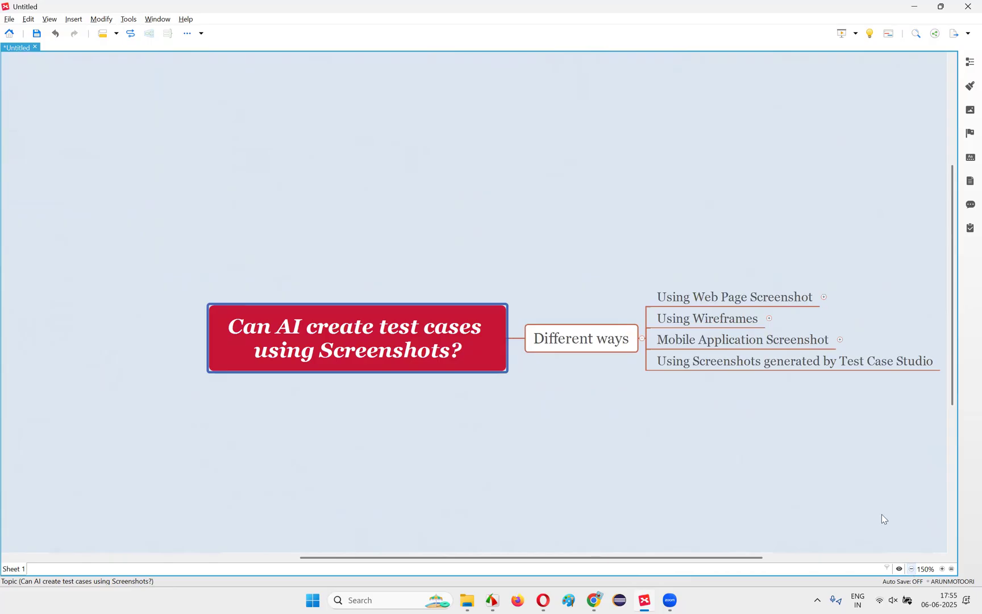
drag(703, 557, 745, 556)
click(625, 318)
click(659, 340)
click(675, 368)
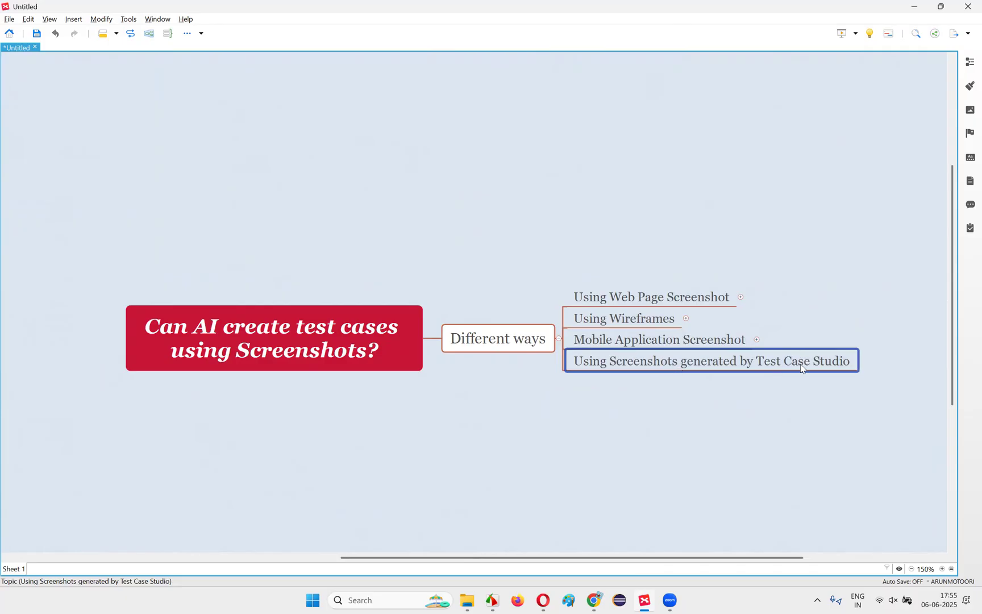
click(674, 303)
click(654, 339)
click(656, 360)
click(351, 341)
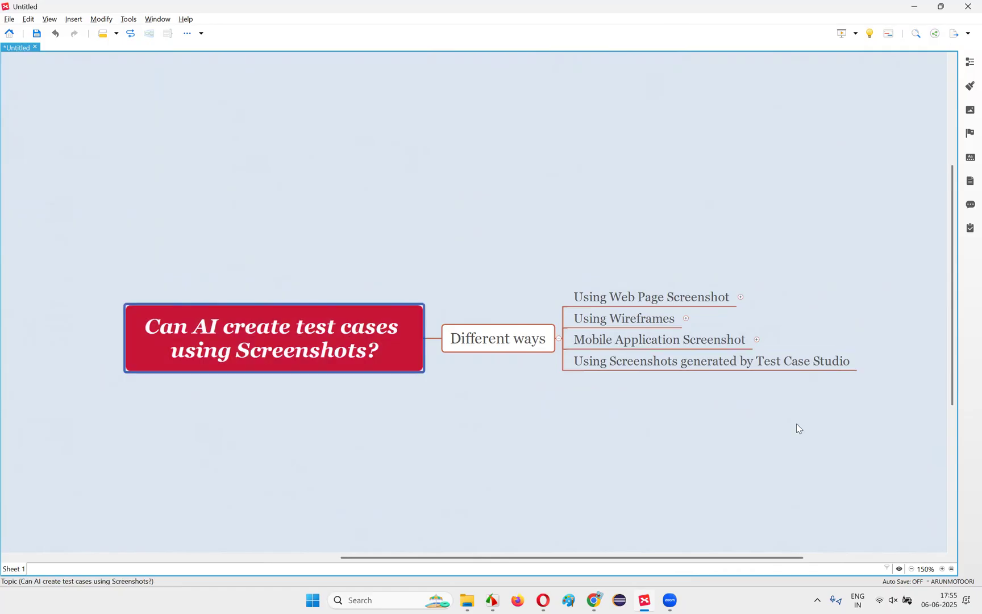